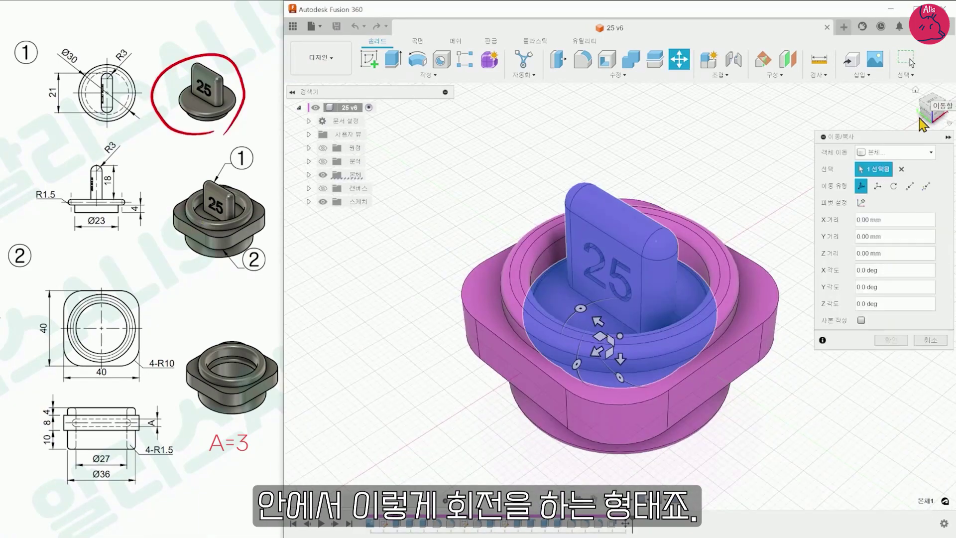
# - Rotate the plug body inside the housing about the Z axis with the section analysis shown, and examine the cross-section from the front
pyautogui.moveTo(620, 377); pyautogui.dragTo(570, 311)
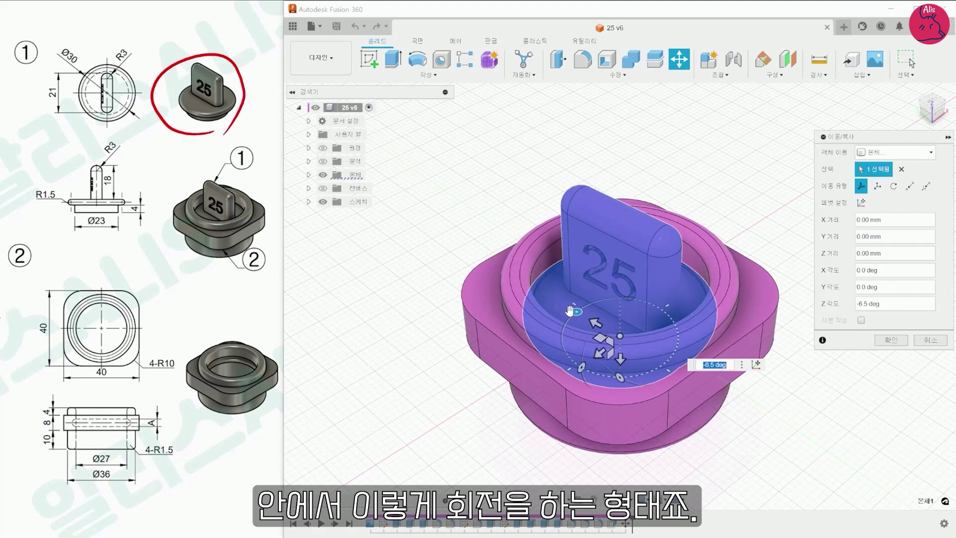
pyautogui.click(323, 162)
pyautogui.moveTo(575, 310); pyautogui.dragTo(611, 295)
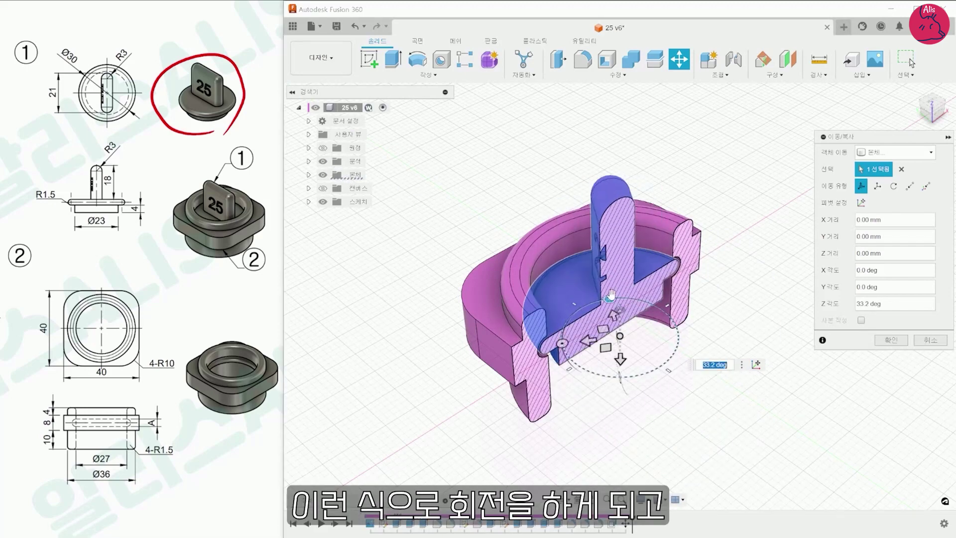
pyautogui.click(925, 112)
pyautogui.scroll(3, 744, 323)
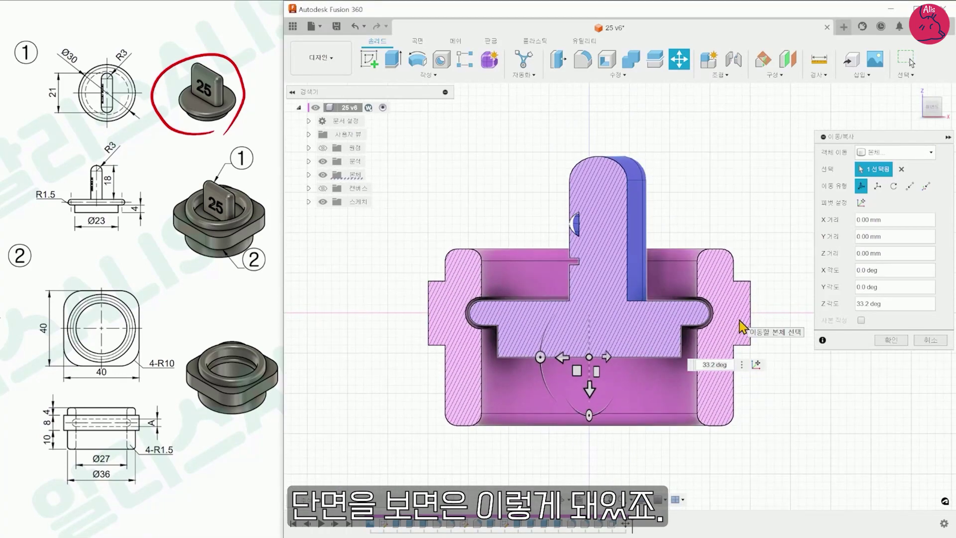
pyautogui.scroll(1, 688, 314)
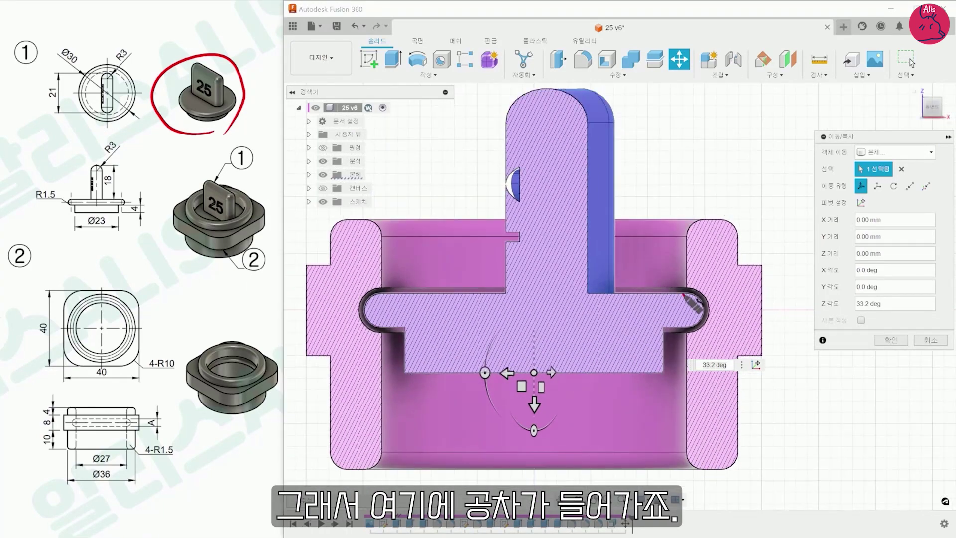
pyautogui.moveTo(711, 312); pyautogui.dragTo(686, 326)
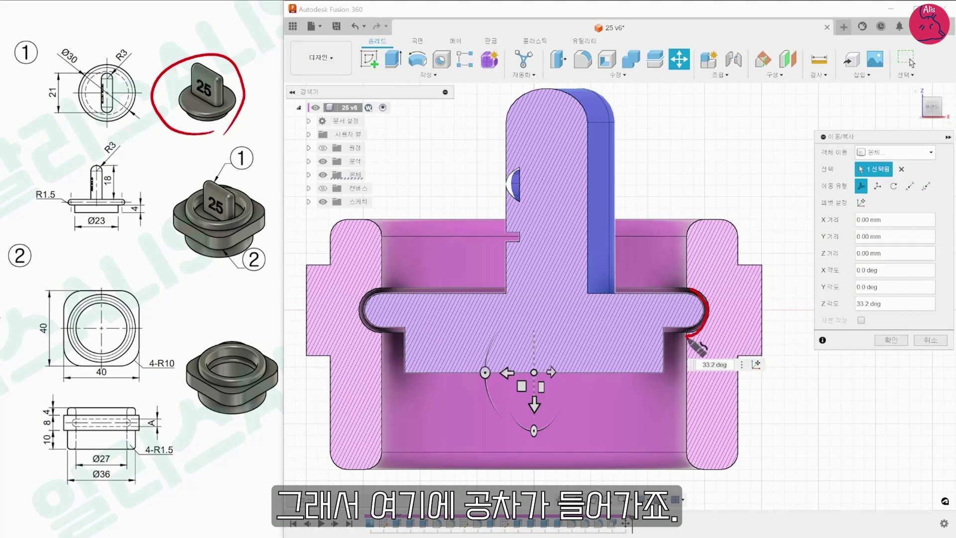
pyautogui.moveTo(382, 288); pyautogui.dragTo(394, 337)
pyautogui.moveTo(727, 265); pyautogui.dragTo(705, 285)
pyautogui.press('Delete')
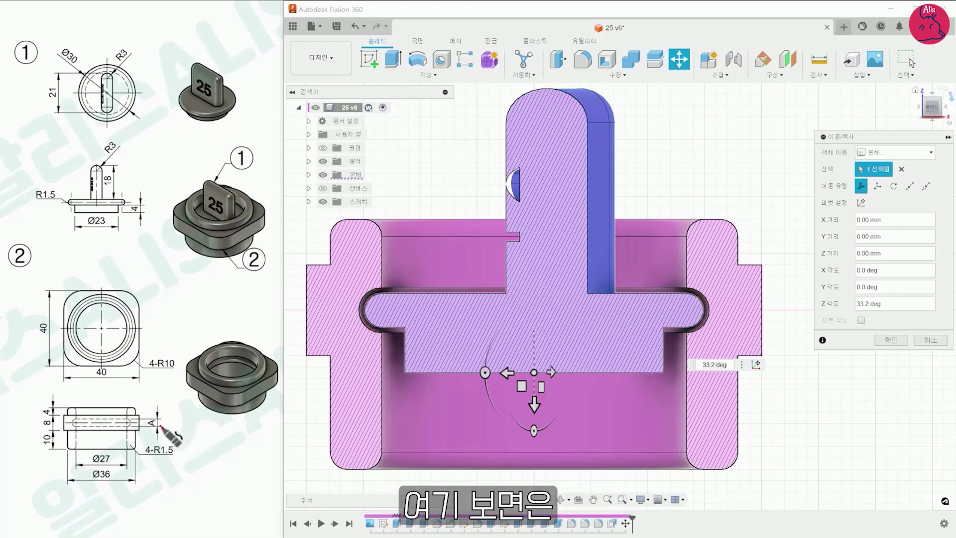
pyautogui.moveTo(161, 420)
pyautogui.mouseDown()
pyautogui.moveTo(143, 427)
pyautogui.moveTo(163, 444)
pyautogui.mouseUp()
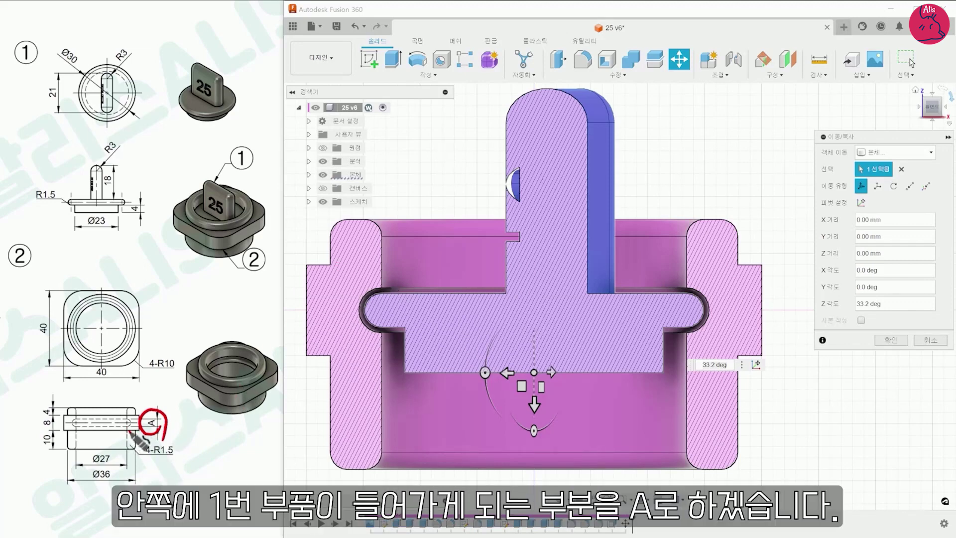
pyautogui.press('Escape')
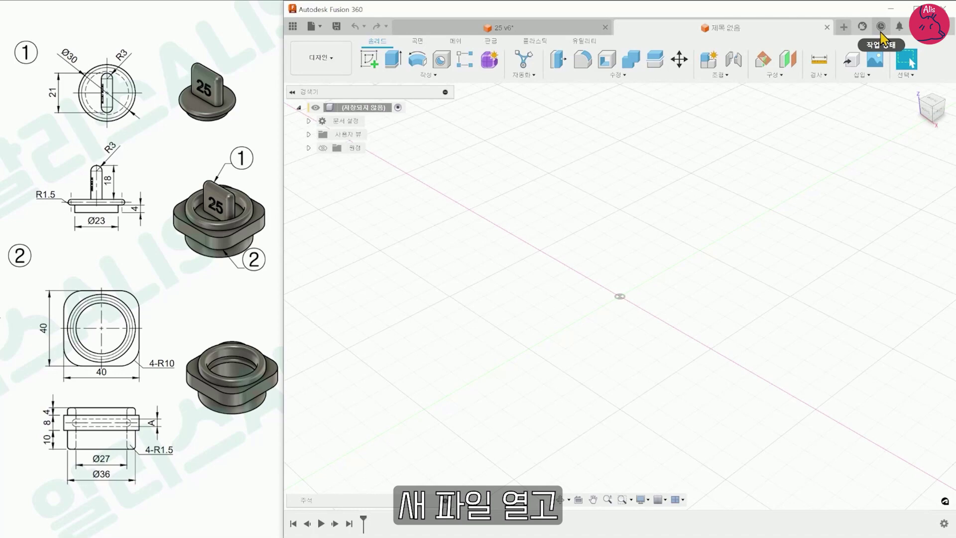
# - Switch the working status from online to offline
pyautogui.click(880, 27)
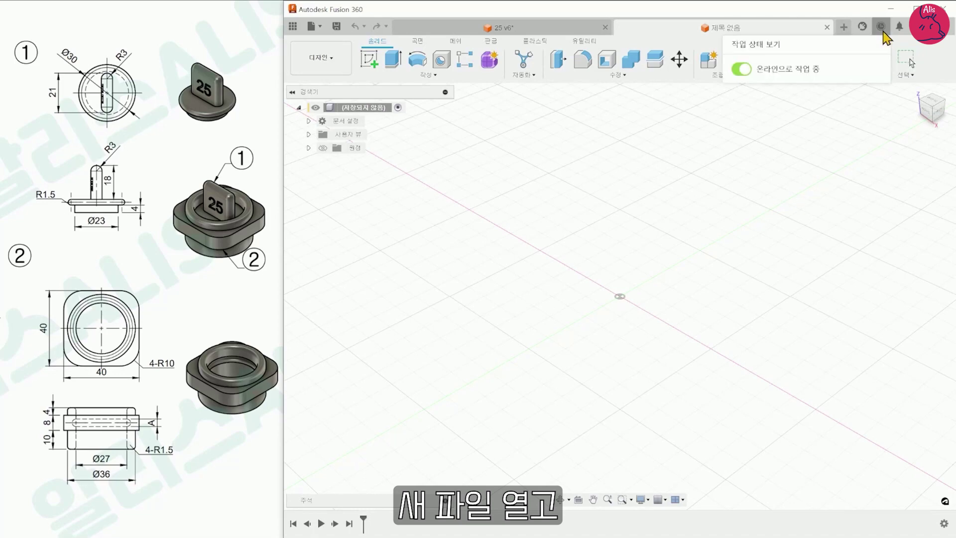
pyautogui.click(740, 69)
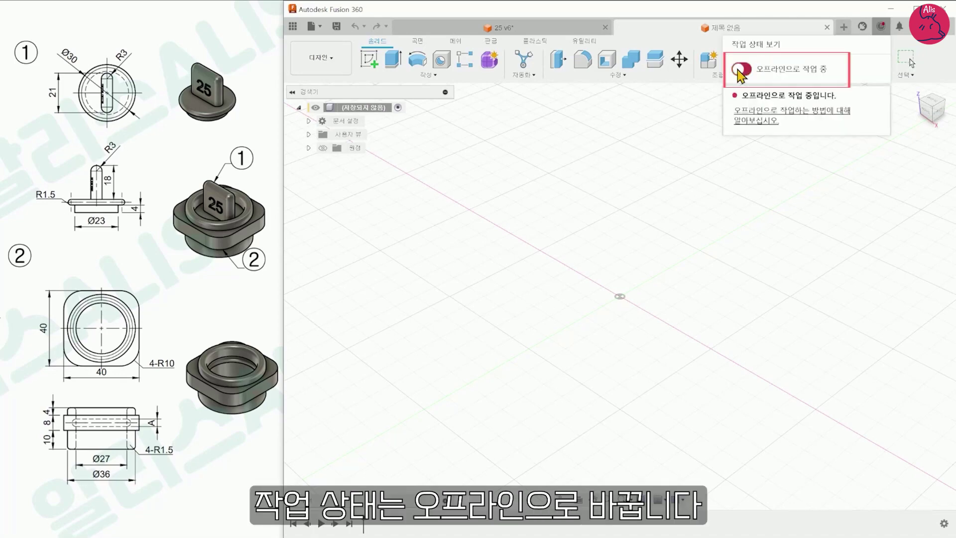
pyautogui.click(912, 62)
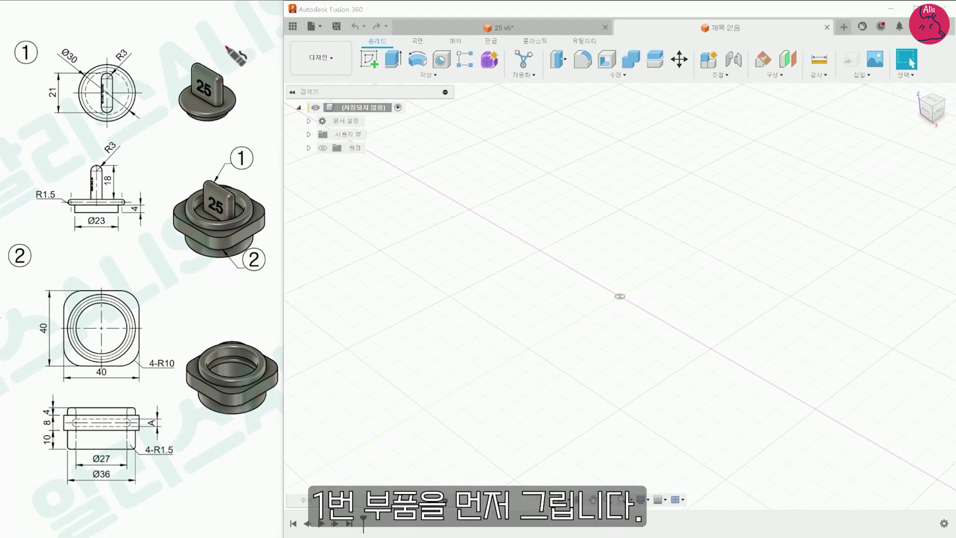
pyautogui.moveTo(246, 135)
pyautogui.mouseDown()
pyautogui.moveTo(211, 162)
pyautogui.moveTo(254, 173)
pyautogui.mouseUp()
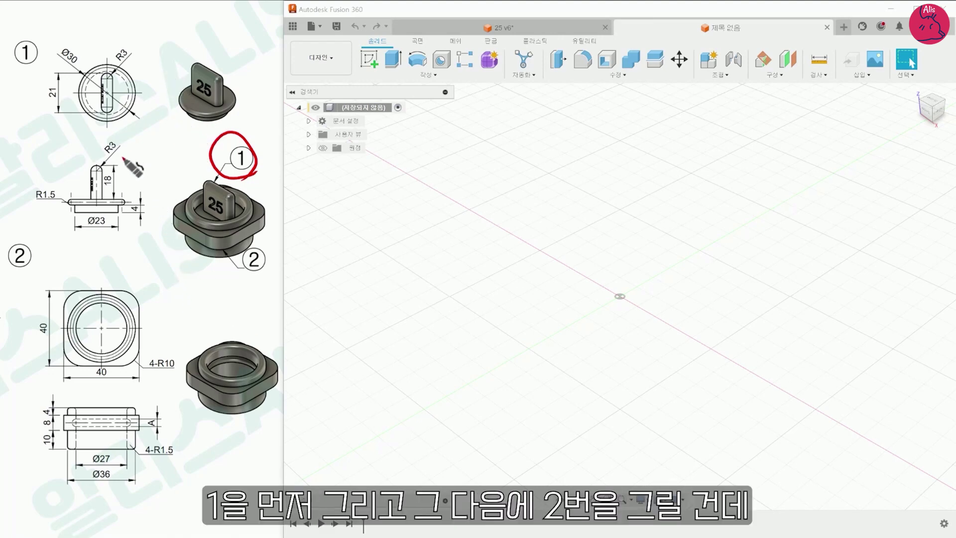
pyautogui.moveTo(44, 202); pyautogui.dragTo(156, 202)
pyautogui.moveTo(121, 163); pyautogui.dragTo(137, 177)
pyautogui.moveTo(134, 162)
pyautogui.mouseDown()
pyautogui.moveTo(128, 179)
pyautogui.moveTo(150, 168)
pyautogui.mouseUp()
pyautogui.moveTo(158, 159)
pyautogui.mouseDown()
pyautogui.moveTo(150, 177)
pyautogui.moveTo(193, 159)
pyautogui.moveTo(218, 167)
pyautogui.mouseUp()
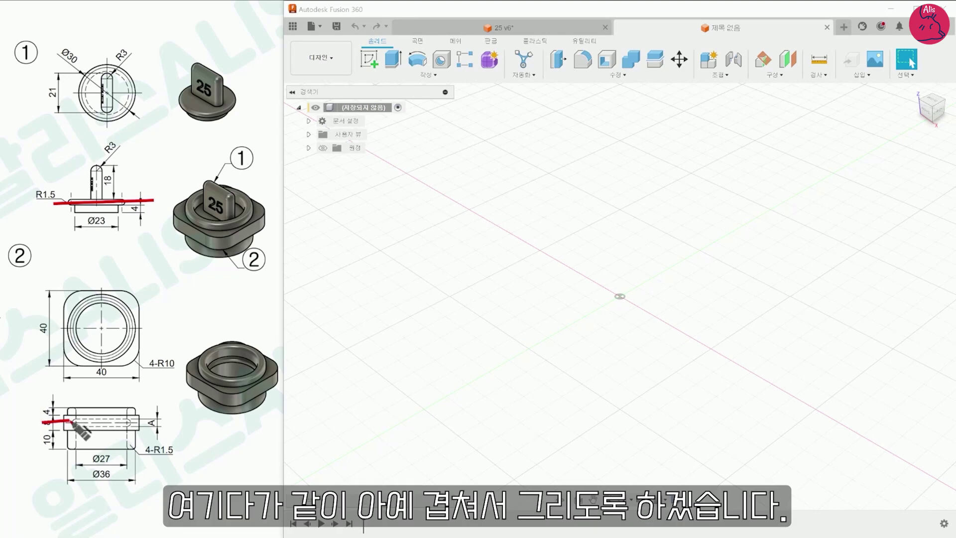
pyautogui.moveTo(43, 422); pyautogui.dragTo(169, 424)
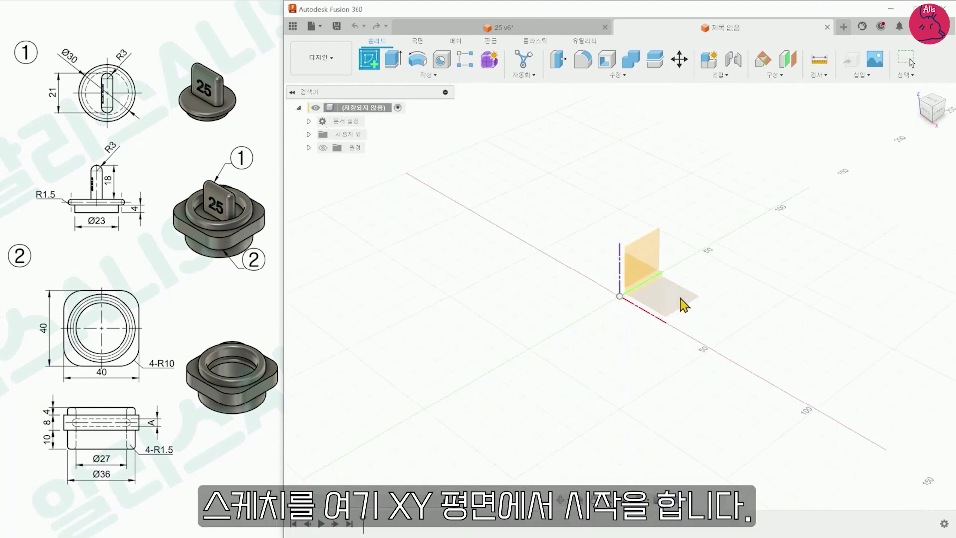
# - Start a sketch on the XY plane and draw a 30 mm diameter circle centred on the origin
pyautogui.click(681, 304)
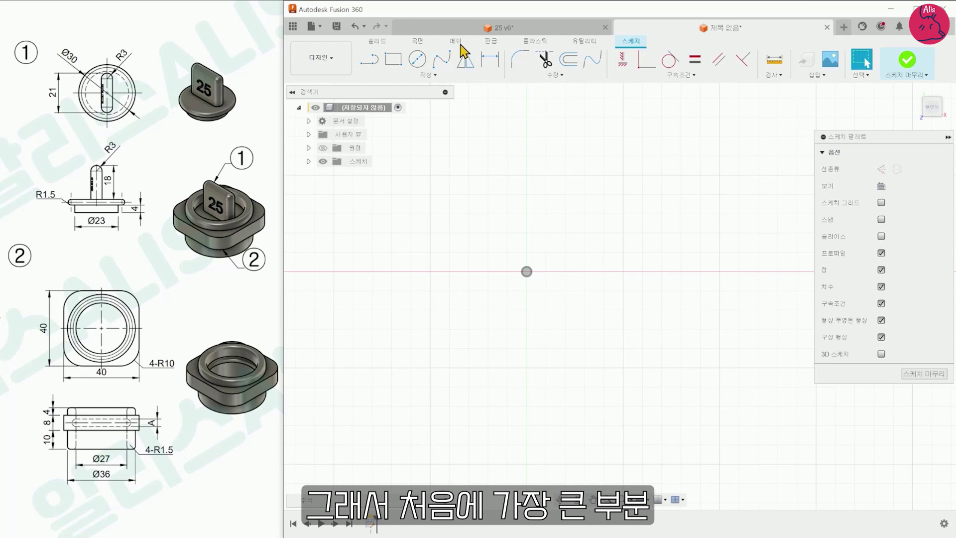
pyautogui.click(417, 58)
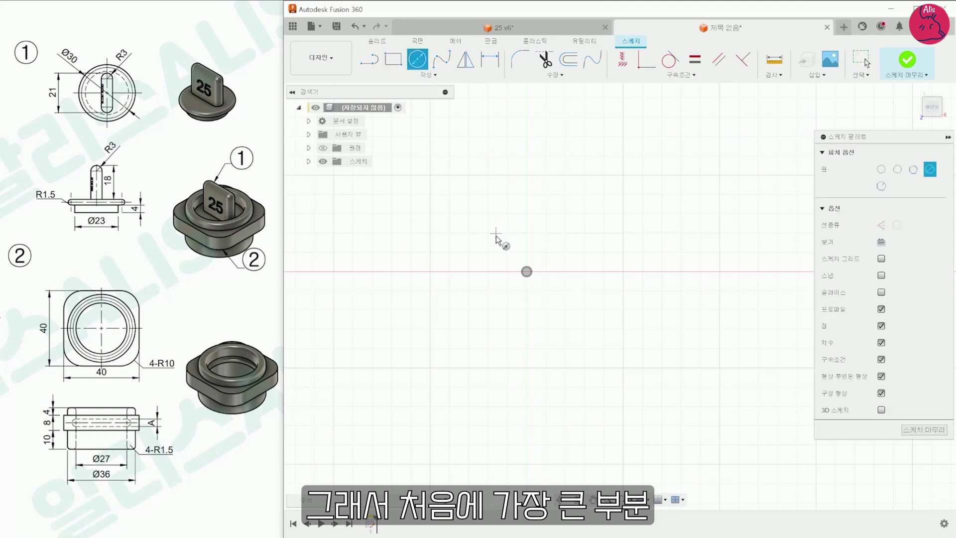
pyautogui.click(527, 271)
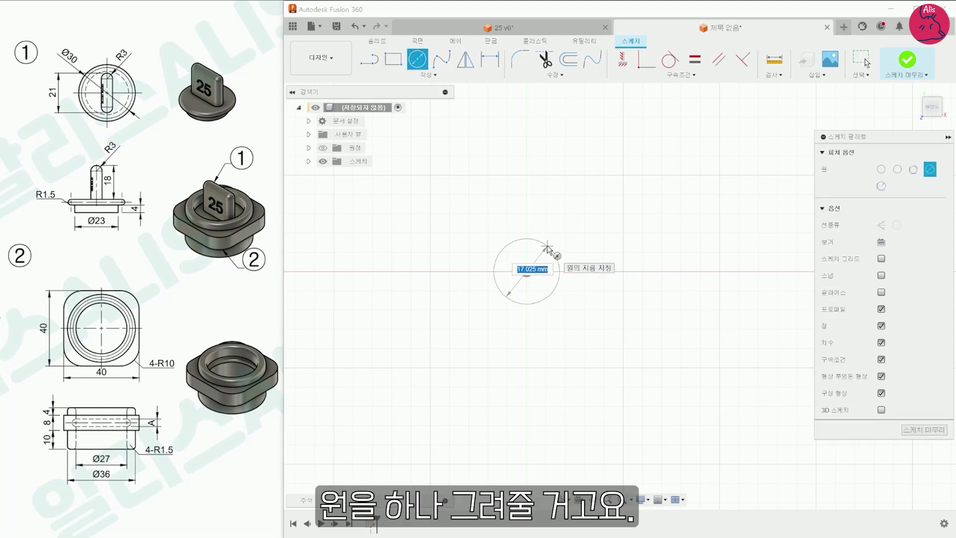
pyautogui.write('30')
pyautogui.press('Return')
pyautogui.press('Escape')
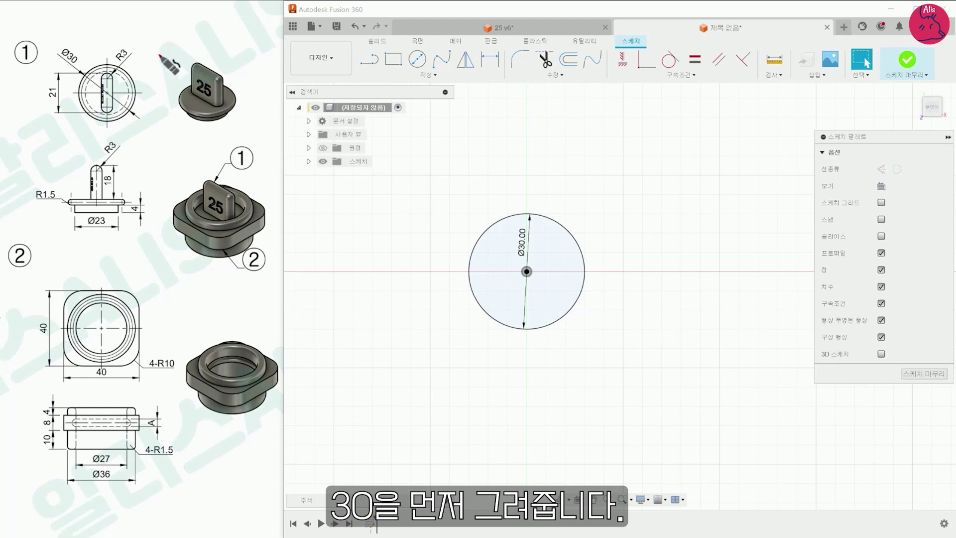
pyautogui.moveTo(79, 49); pyautogui.dragTo(80, 67)
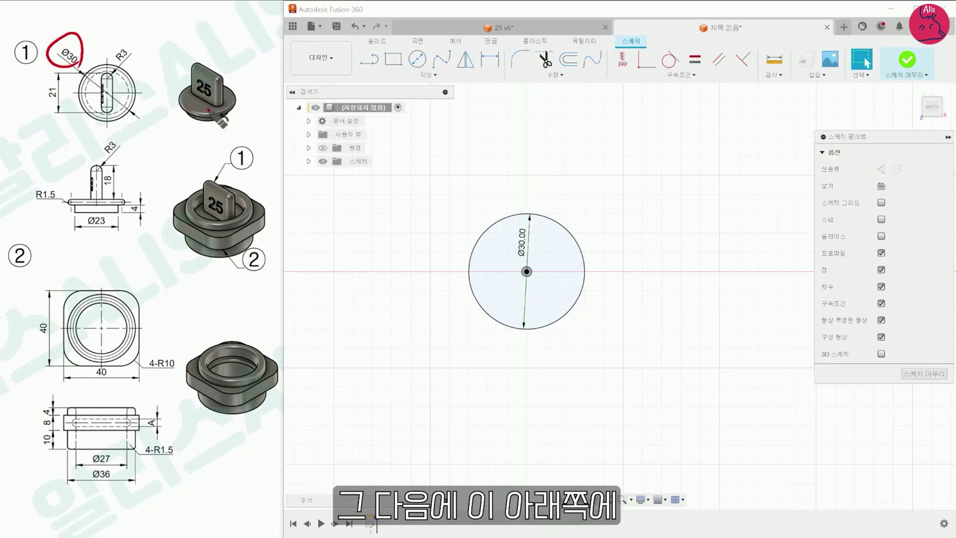
pyautogui.moveTo(199, 130)
pyautogui.mouseDown()
pyautogui.moveTo(231, 128)
pyautogui.moveTo(236, 112)
pyautogui.mouseUp()
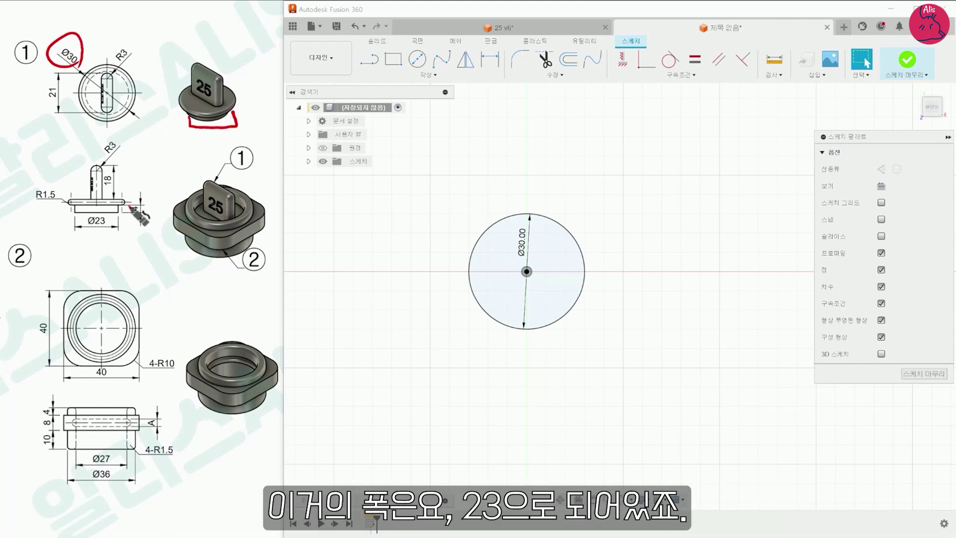
pyautogui.moveTo(109, 233); pyautogui.dragTo(106, 242)
# - Draw a concentric 23 mm diameter circle at the origin and finish the sketch
pyautogui.press('c')
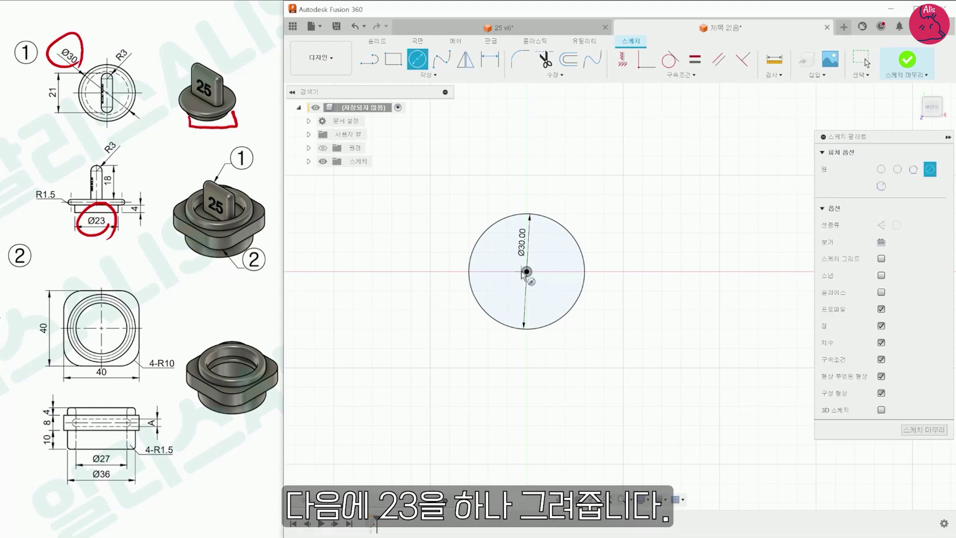
pyautogui.click(527, 272)
pyautogui.write('2')
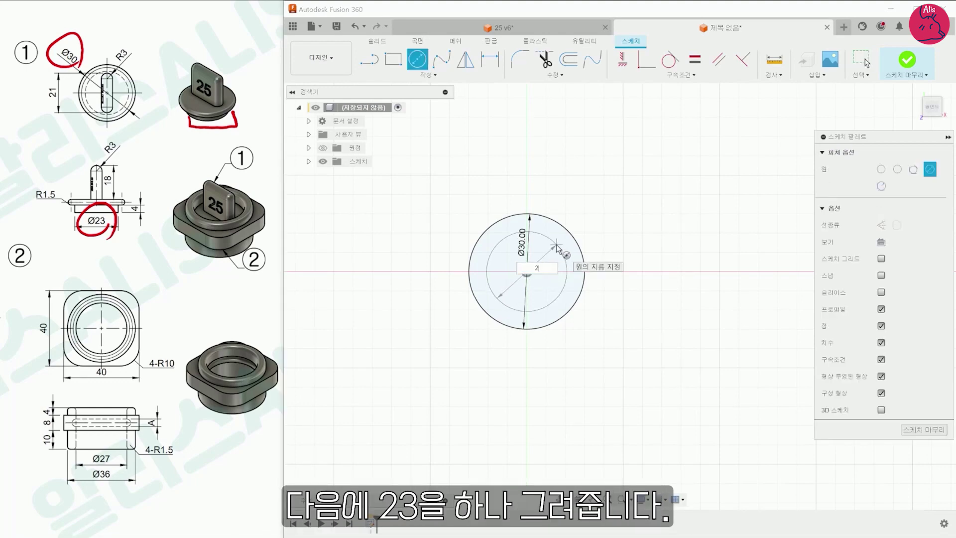
pyautogui.write('3')
pyautogui.press('Return')
pyautogui.press('Escape')
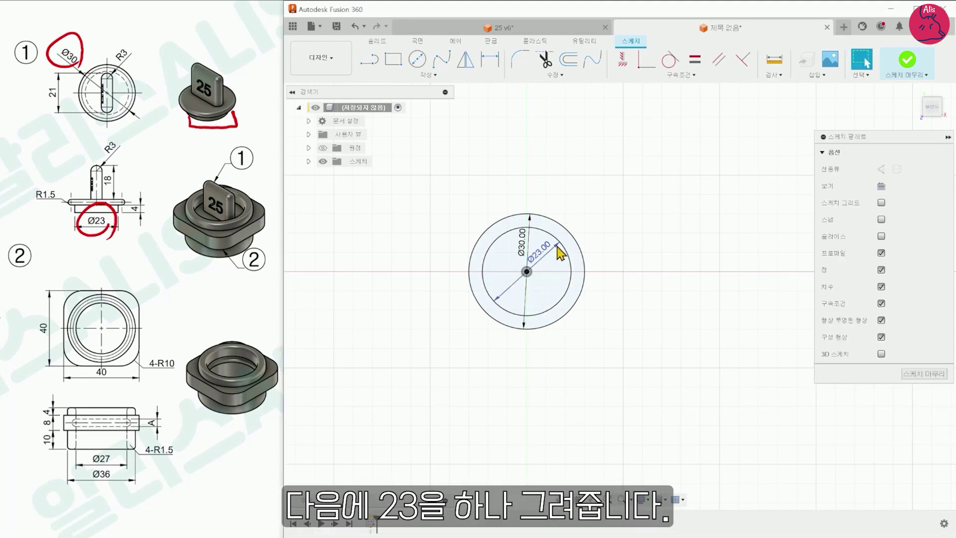
pyautogui.click(904, 72)
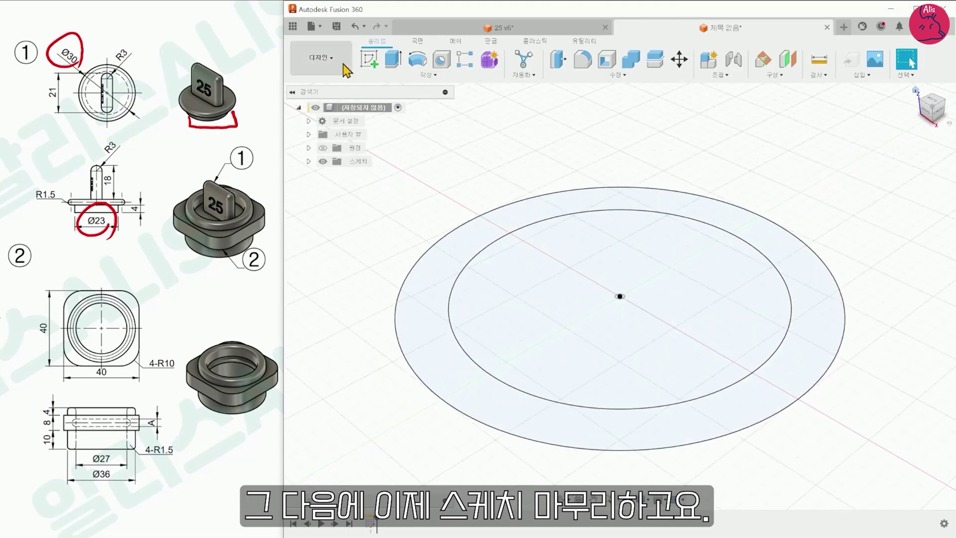
# - Extrude both circle profiles symmetrically as a new body with a whole-length distance of 3 mm
pyautogui.press('e')
pyautogui.click(661, 200)
pyautogui.click(623, 241)
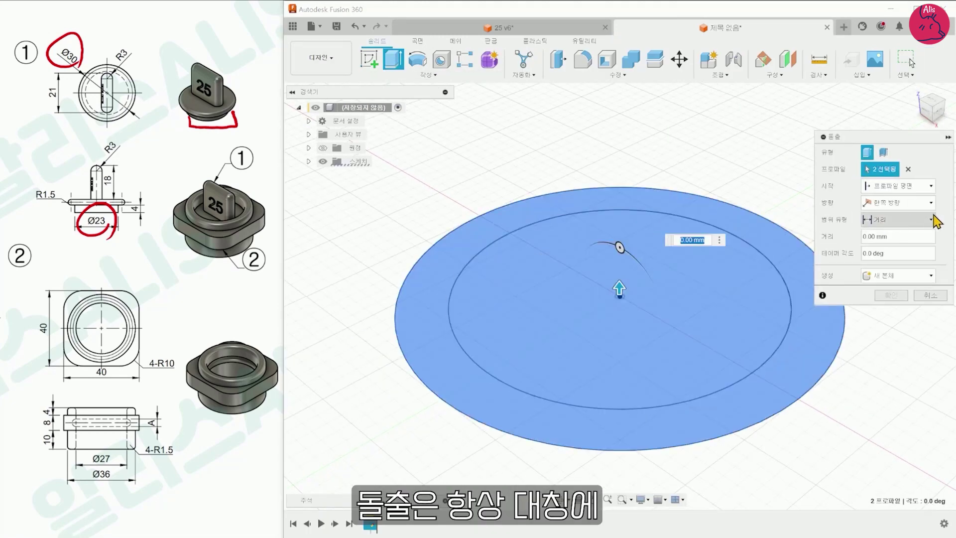
pyautogui.click(926, 202)
pyautogui.click(891, 238)
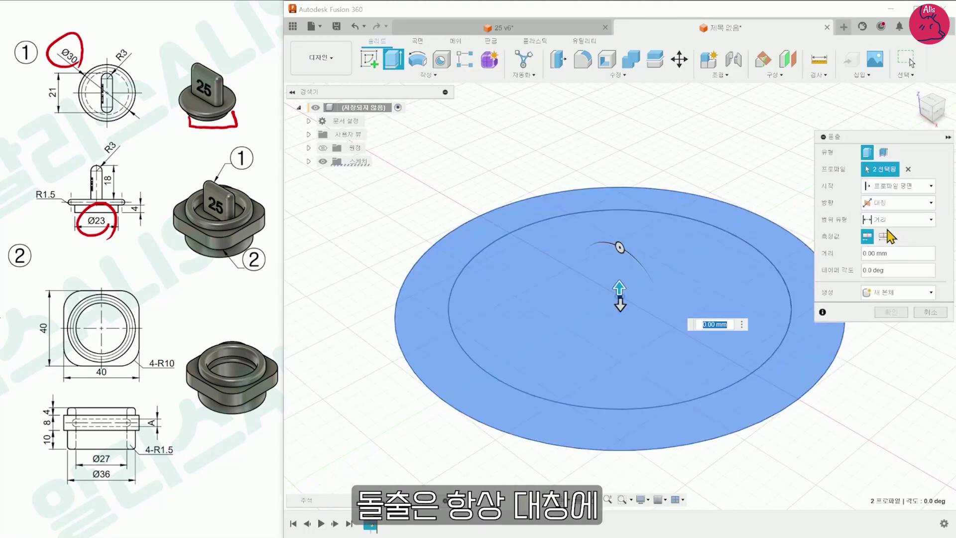
pyautogui.click(884, 236)
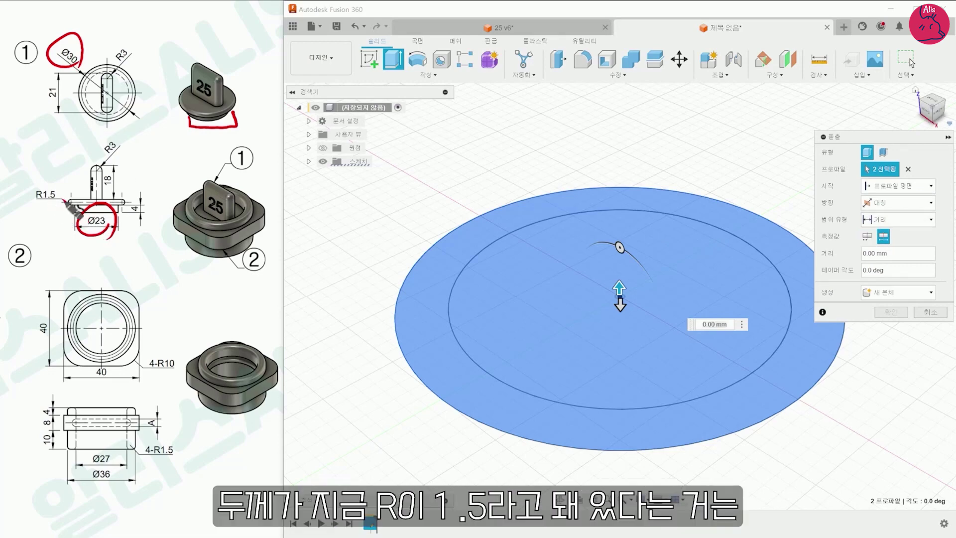
pyautogui.moveTo(56, 203); pyautogui.dragTo(63, 208)
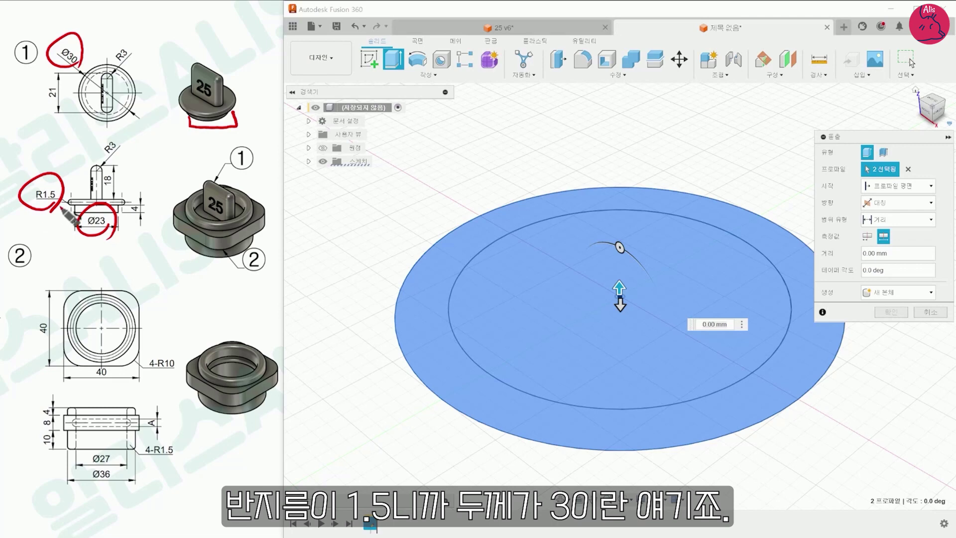
pyautogui.moveTo(152, 190)
pyautogui.mouseDown()
pyautogui.moveTo(160, 213)
pyautogui.moveTo(218, 208)
pyautogui.mouseUp()
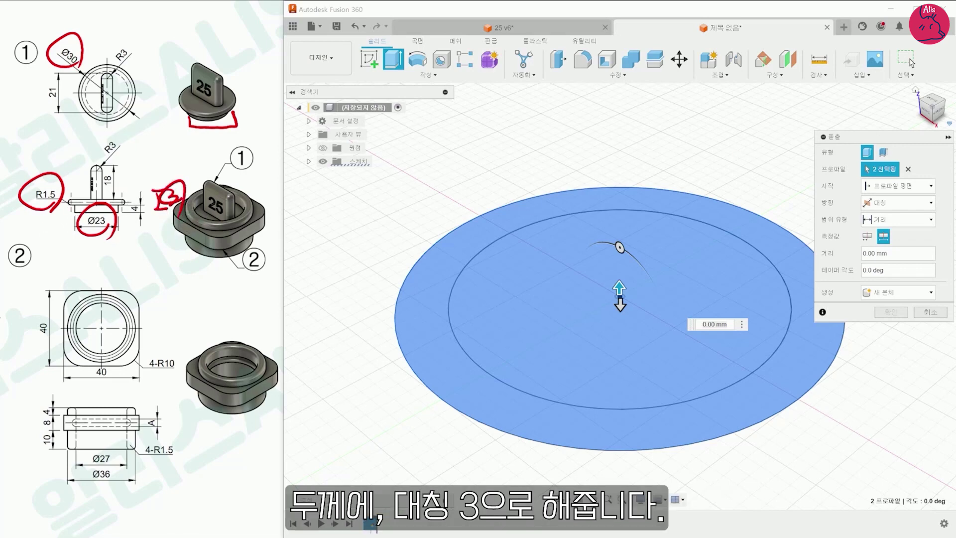
pyautogui.click(893, 253)
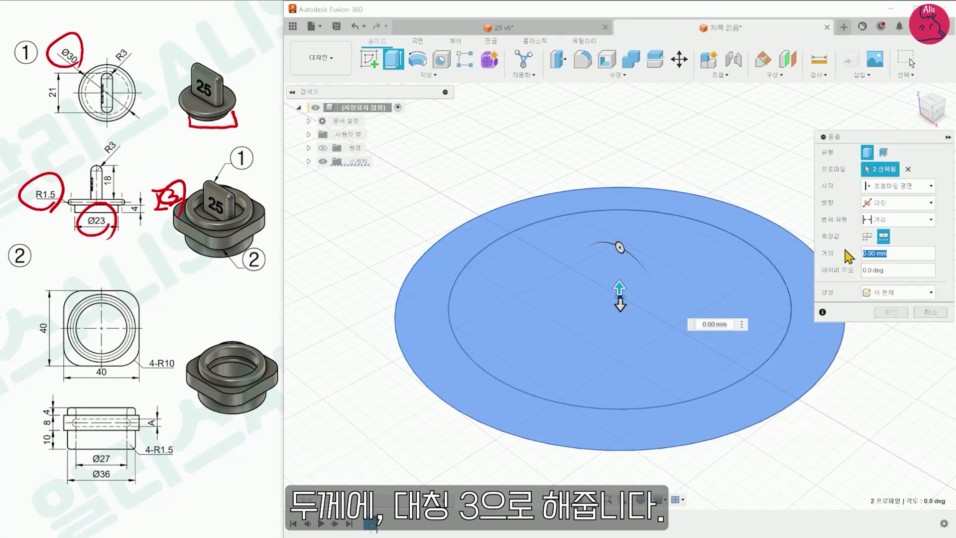
pyautogui.press('Return')
# - Fillet the upper and lower outer edges of the disc with a 1.5 mm radius
pyautogui.click(582, 59)
pyautogui.click(504, 197)
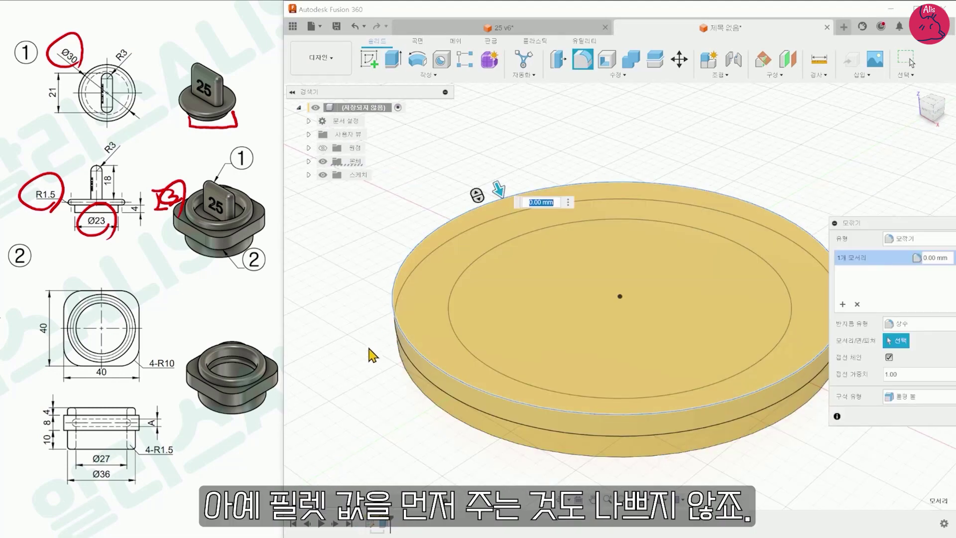
pyautogui.click(402, 369)
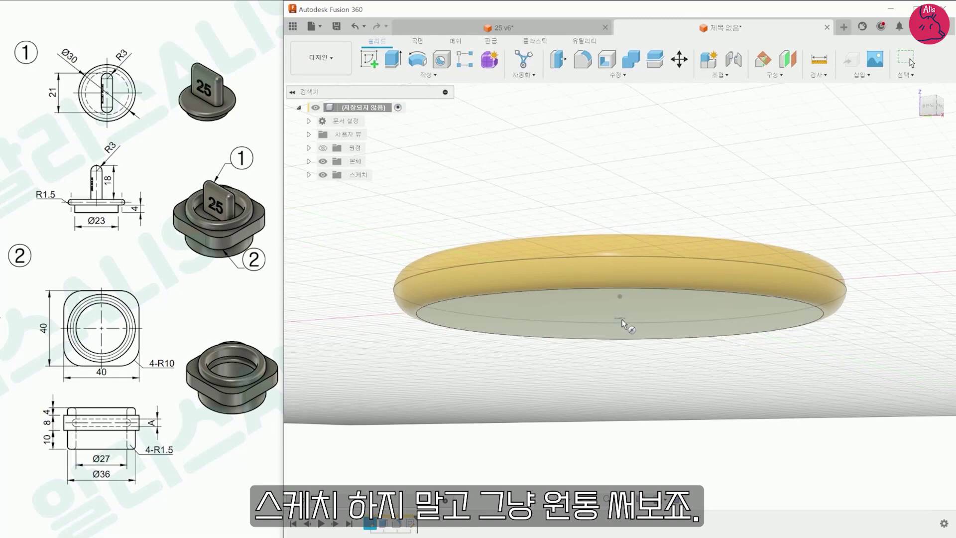
# - Add a joined cylinder 23 mm in diameter and 4 mm high, centred on the underside of the disc
pyautogui.click(620, 319)
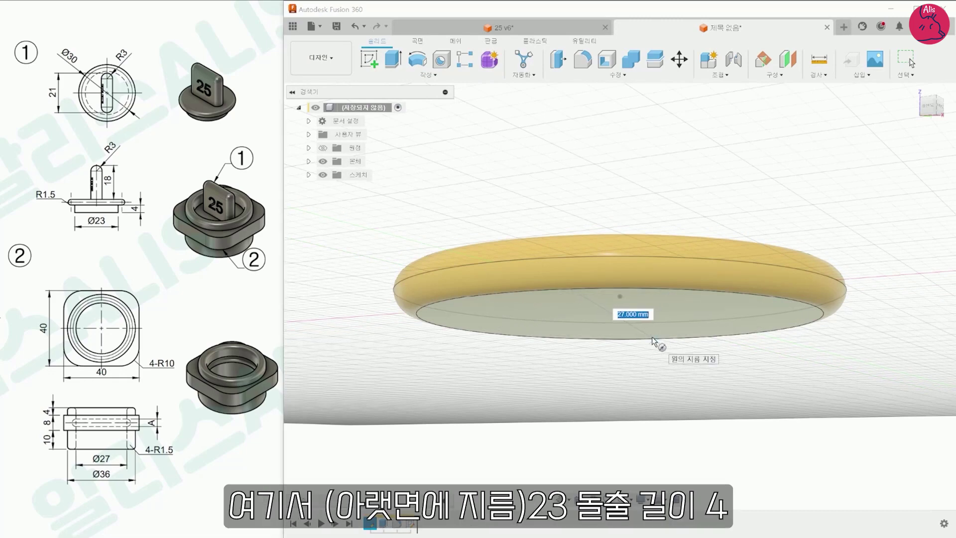
pyautogui.press('Return')
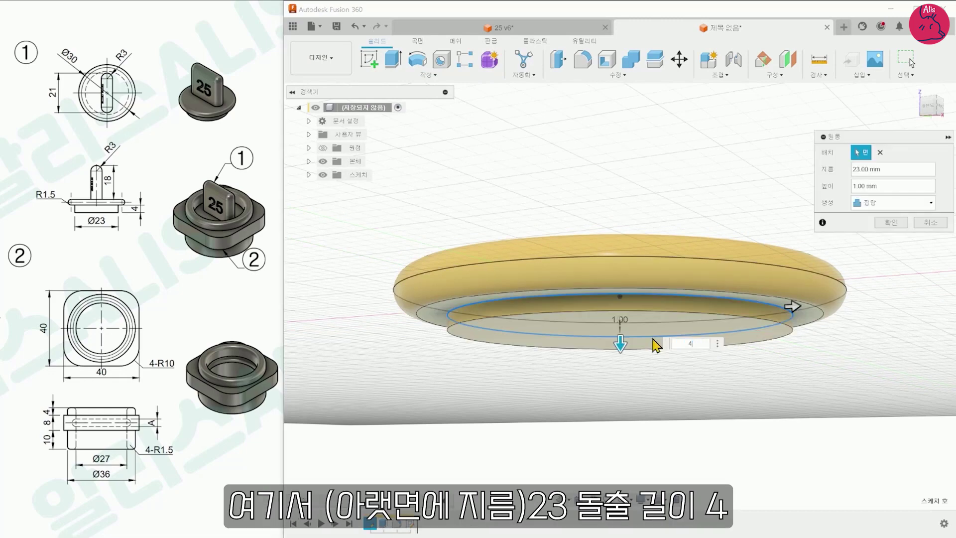
pyautogui.press('Return')
pyautogui.click(925, 113)
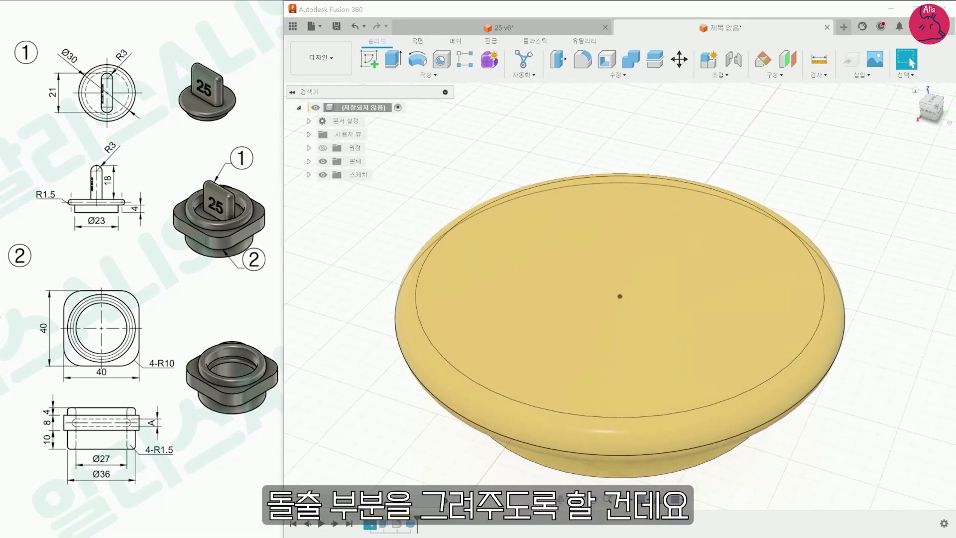
pyautogui.moveTo(112, 88)
pyautogui.mouseDown()
pyautogui.moveTo(143, 67)
pyautogui.moveTo(129, 89)
pyautogui.moveTo(154, 95)
pyautogui.moveTo(160, 128)
pyautogui.mouseUp()
pyautogui.moveTo(151, 85)
pyautogui.mouseDown()
pyautogui.moveTo(177, 113)
pyautogui.moveTo(162, 134)
pyautogui.moveTo(141, 125)
pyautogui.moveTo(165, 166)
pyautogui.moveTo(166, 152)
pyautogui.moveTo(225, 155)
pyautogui.mouseUp()
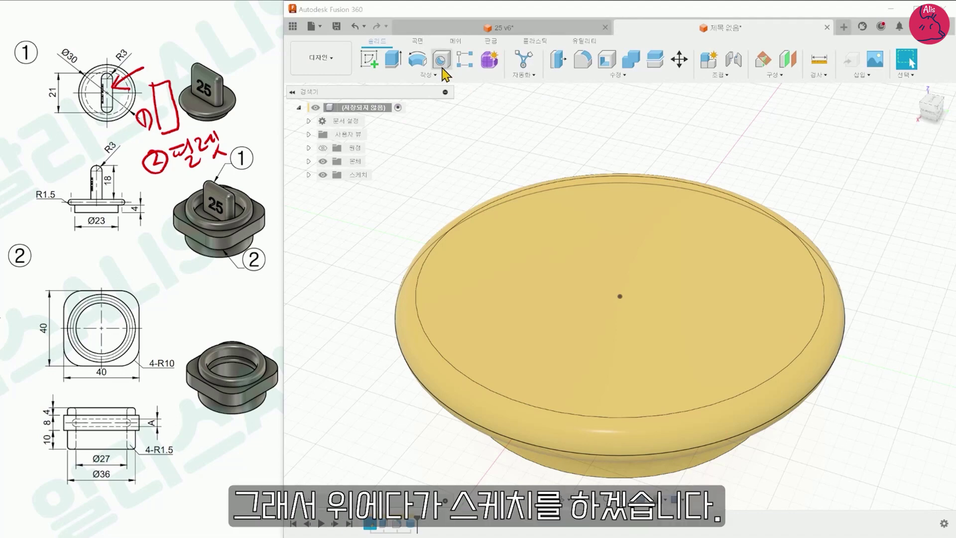
# - Start a sketch on the disc's top face and draw an upright two-point rectangle around the centre
pyautogui.click(369, 58)
pyautogui.click(646, 227)
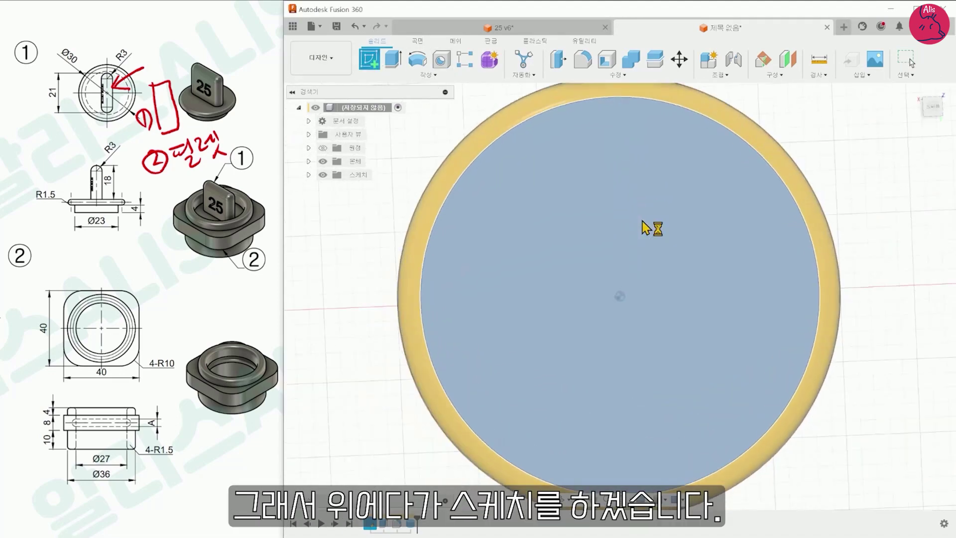
pyautogui.click(942, 96)
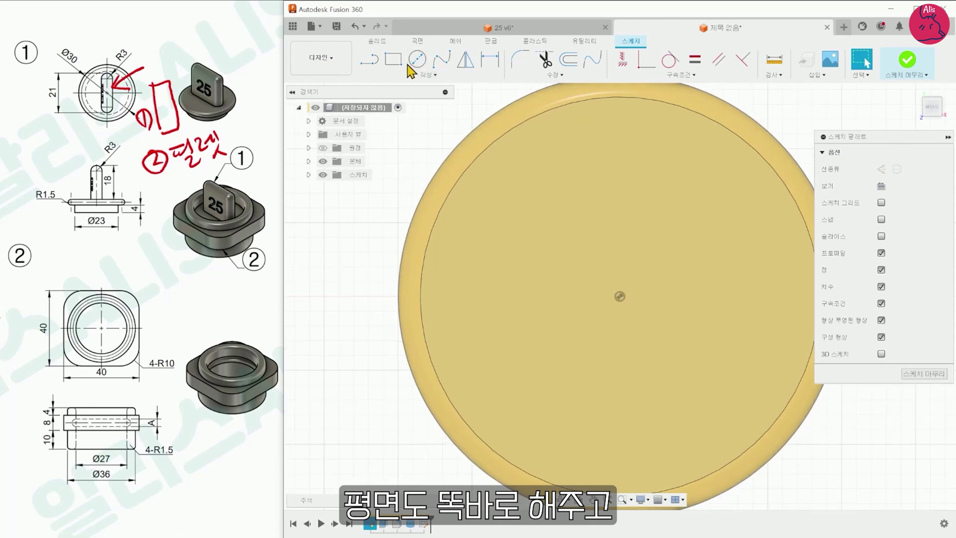
pyautogui.click(393, 58)
pyautogui.click(553, 169)
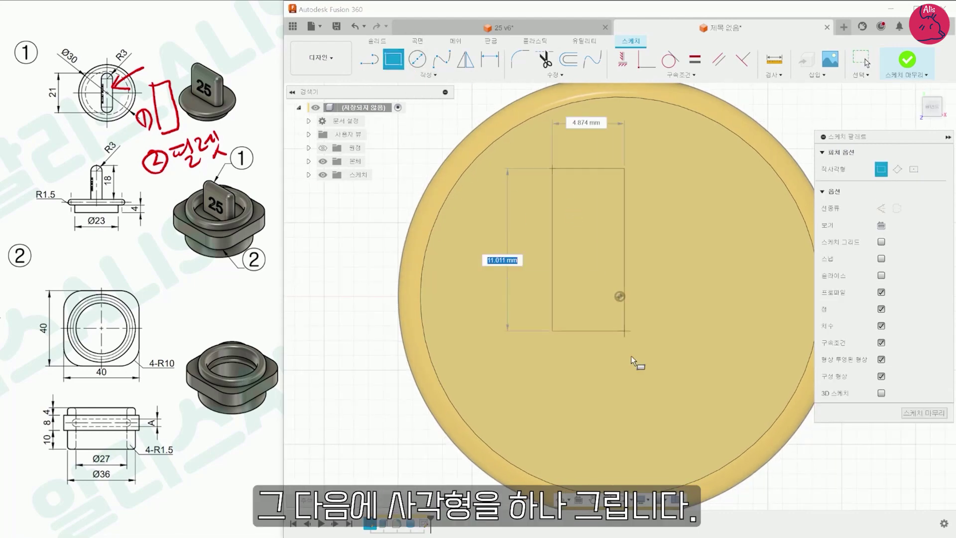
pyautogui.click(689, 456)
# - Draw a diagonal between two opposite corners of the rectangle and convert it to a construction line
pyautogui.press('l')
pyautogui.click(552, 169)
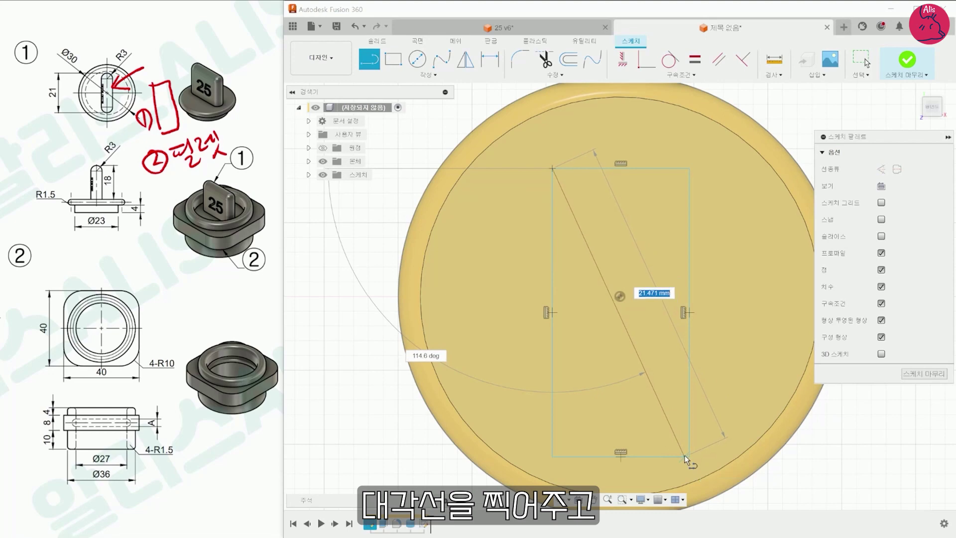
pyautogui.click(689, 456)
pyautogui.press('Escape')
pyautogui.click(597, 264)
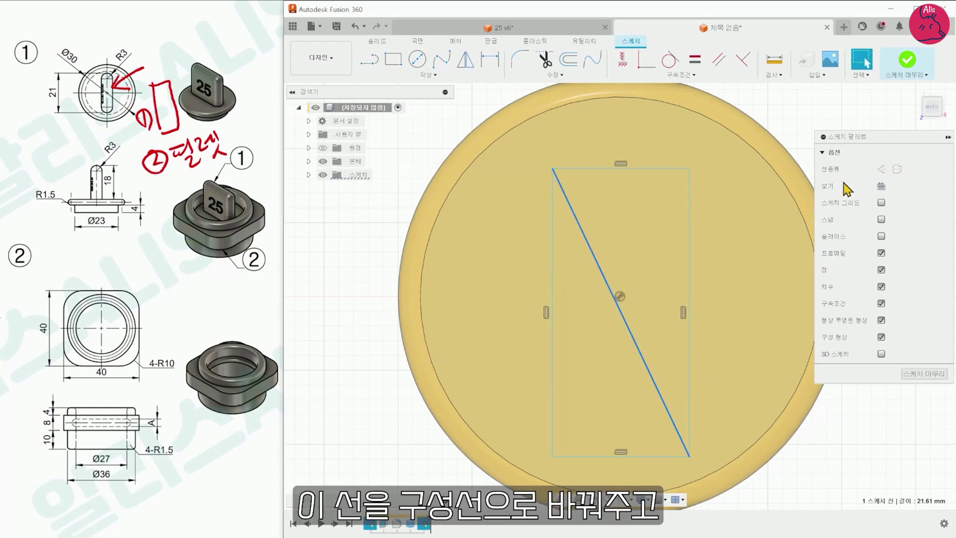
pyautogui.click(881, 170)
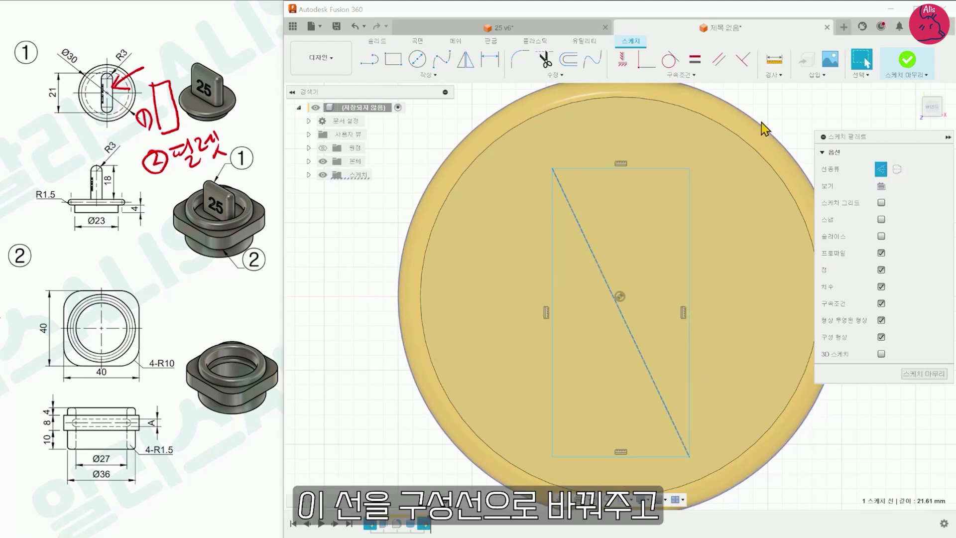
# - Centre the rectangle on the origin with a midpoint constraint between the diagonal and the origin
pyautogui.click(682, 76)
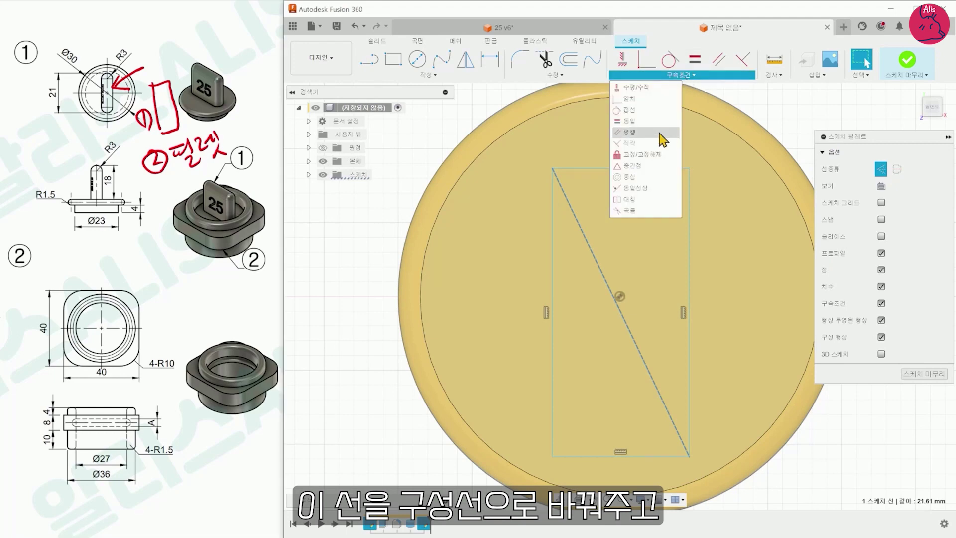
pyautogui.click(641, 170)
pyautogui.click(588, 246)
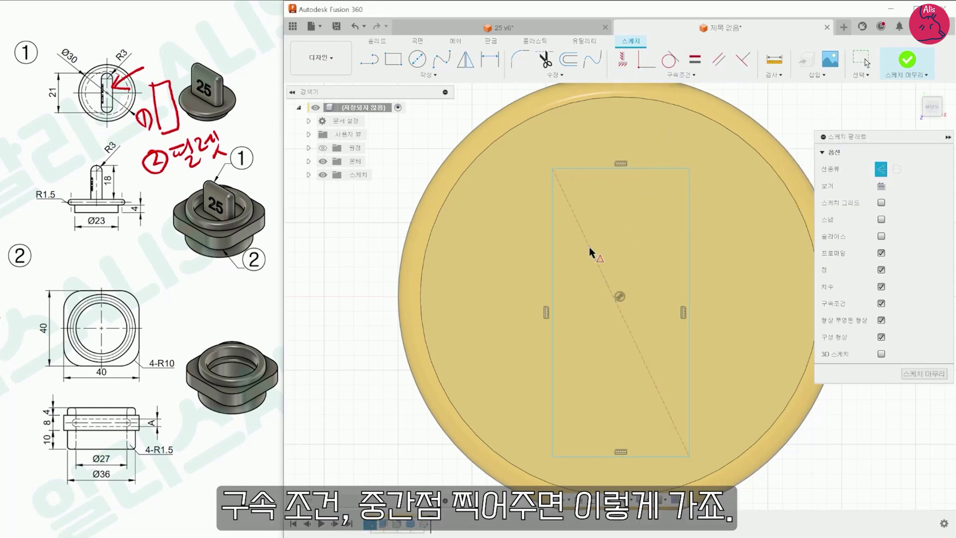
pyautogui.click(620, 297)
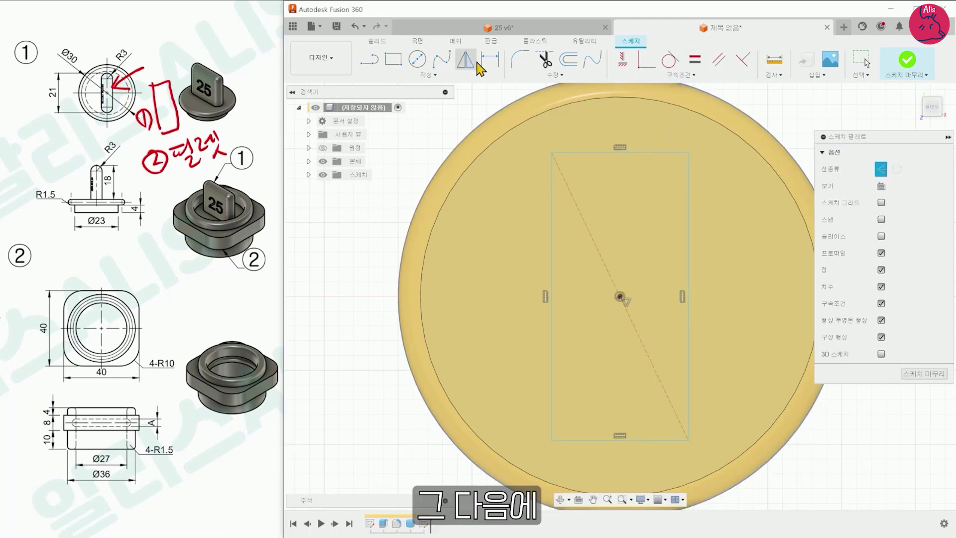
# - Dimension the rectangle's width to 6 mm
pyautogui.click(489, 59)
pyautogui.moveTo(412, 189); pyautogui.dragTo(359, 271, button='middle')
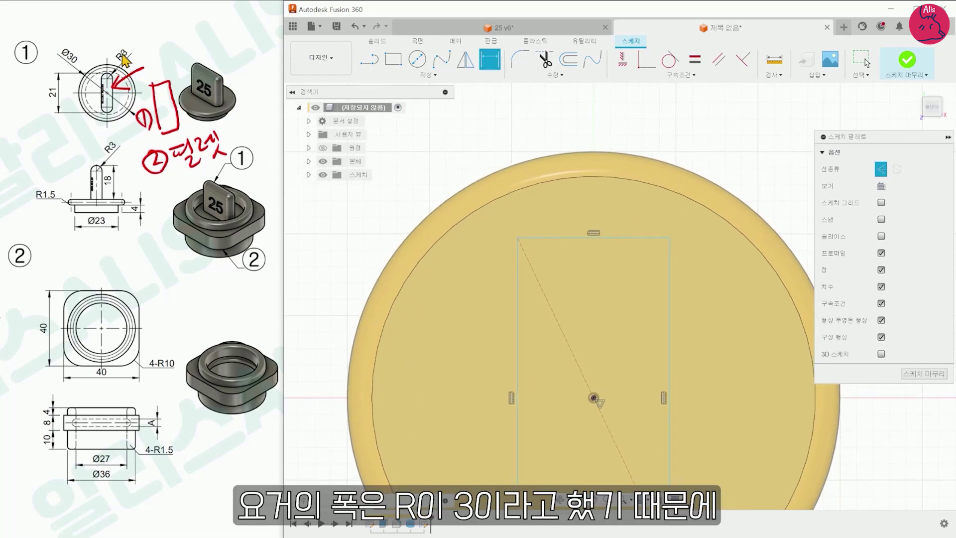
pyautogui.click(598, 238)
pyautogui.click(599, 144)
pyautogui.write('6')
pyautogui.press('Return')
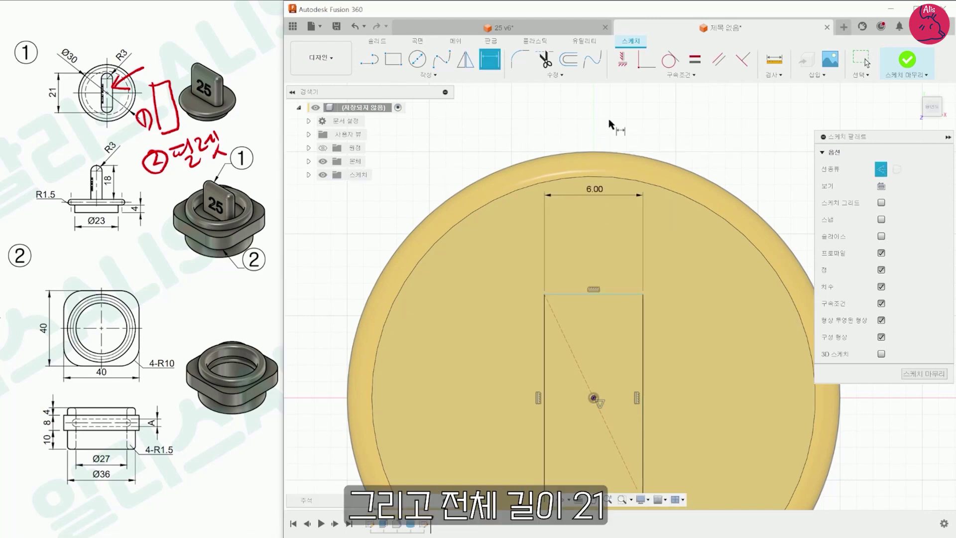
# - Dimension the rectangle's length to 21 mm and finish the sketch
pyautogui.moveTo(462, 332); pyautogui.dragTo(493, 204, button='middle')
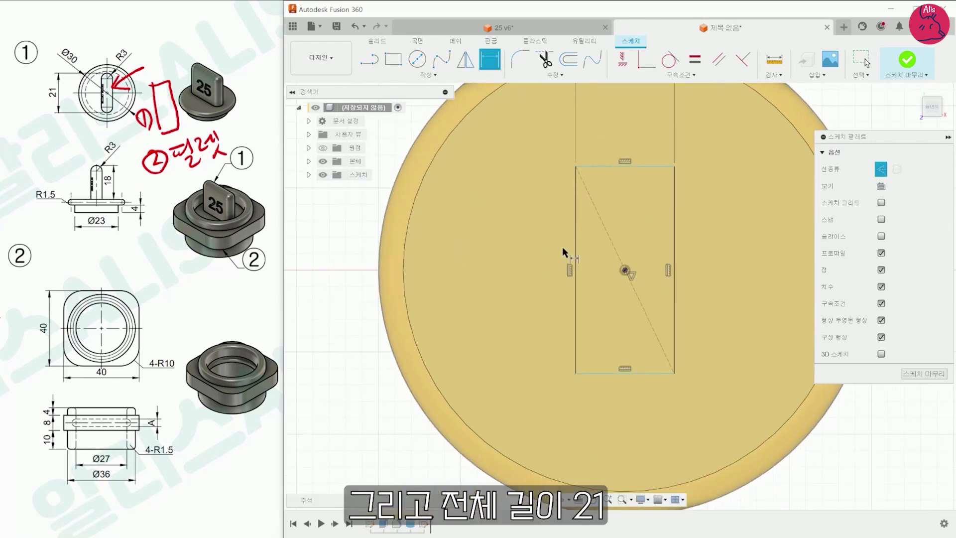
pyautogui.click(576, 250)
pyautogui.click(503, 241)
pyautogui.write('21')
pyautogui.press('Return')
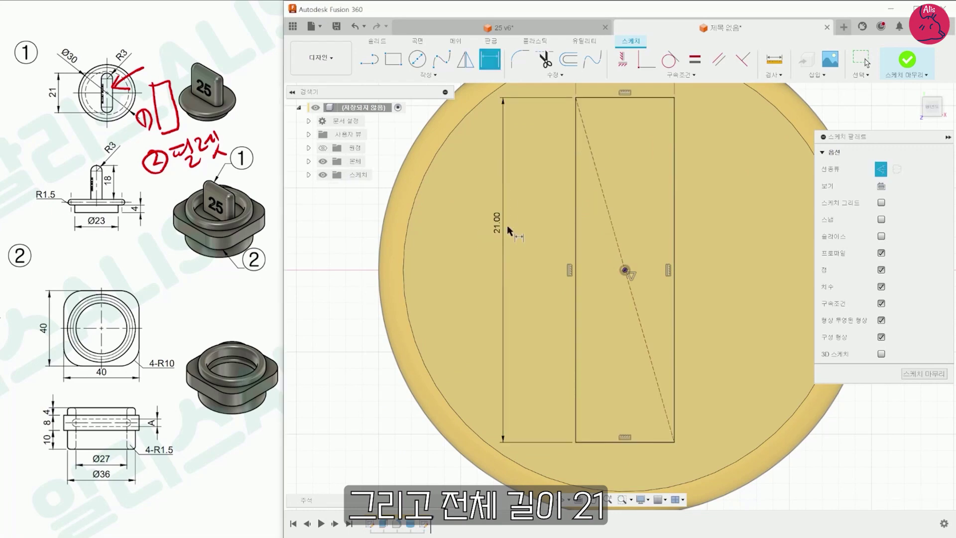
pyautogui.click(908, 61)
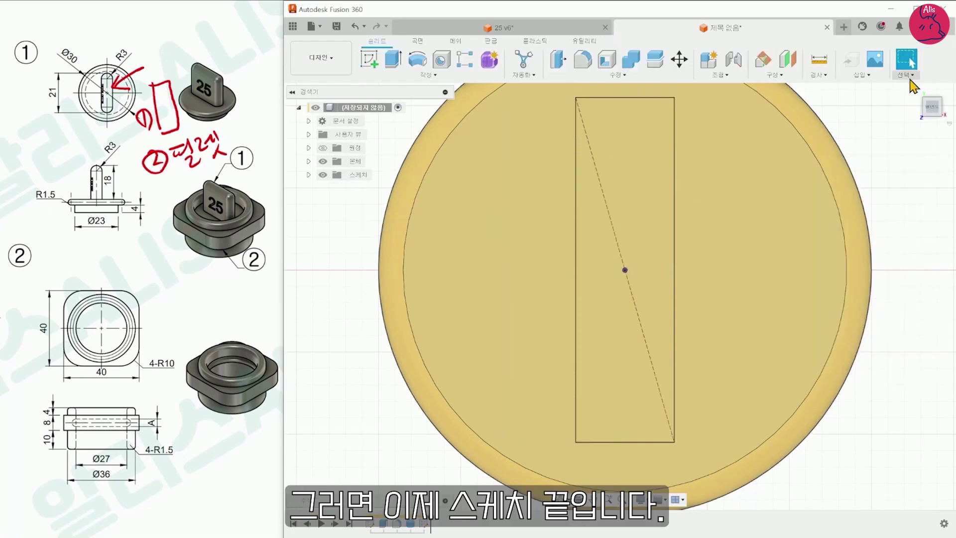
# - Extrude the rectangle 18 mm upward from the disc as a joined grip tab
pyautogui.click(916, 90)
pyautogui.press('e')
pyautogui.click(615, 253)
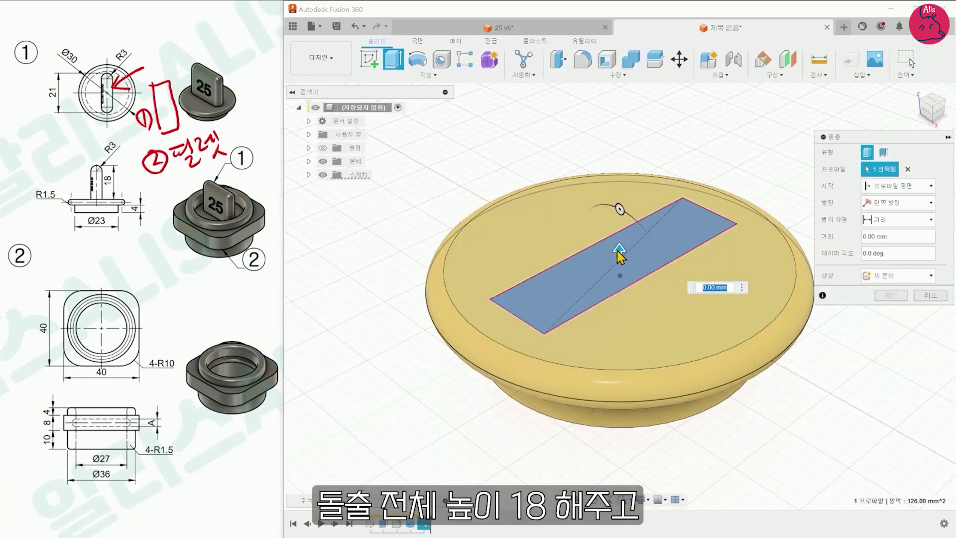
pyautogui.moveTo(620, 250); pyautogui.dragTo(619, 173)
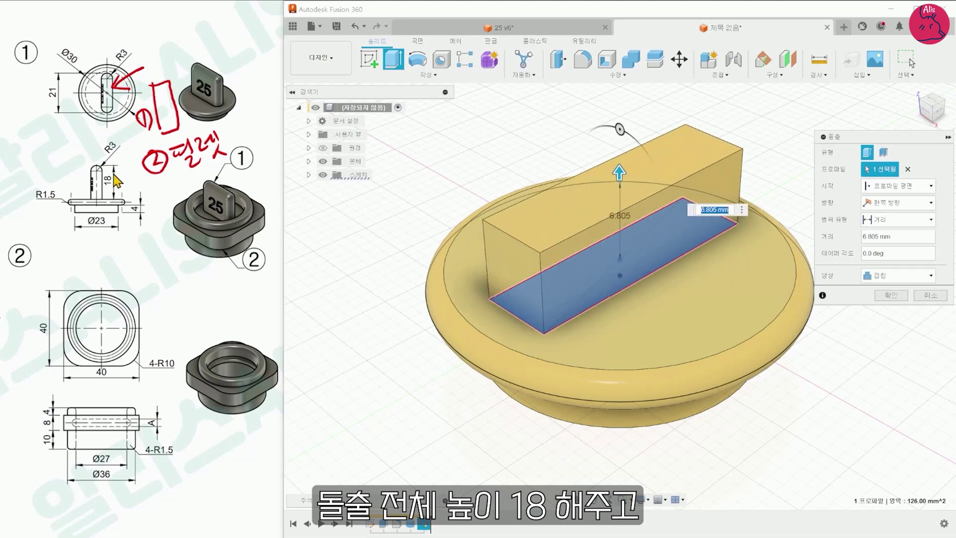
pyautogui.write('18')
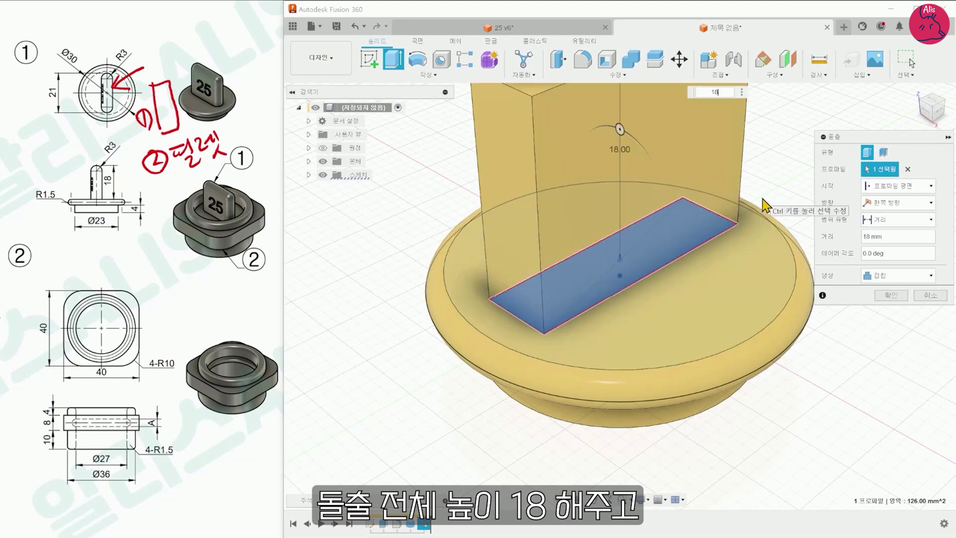
pyautogui.press('Return')
pyautogui.scroll(-5, 697, 224)
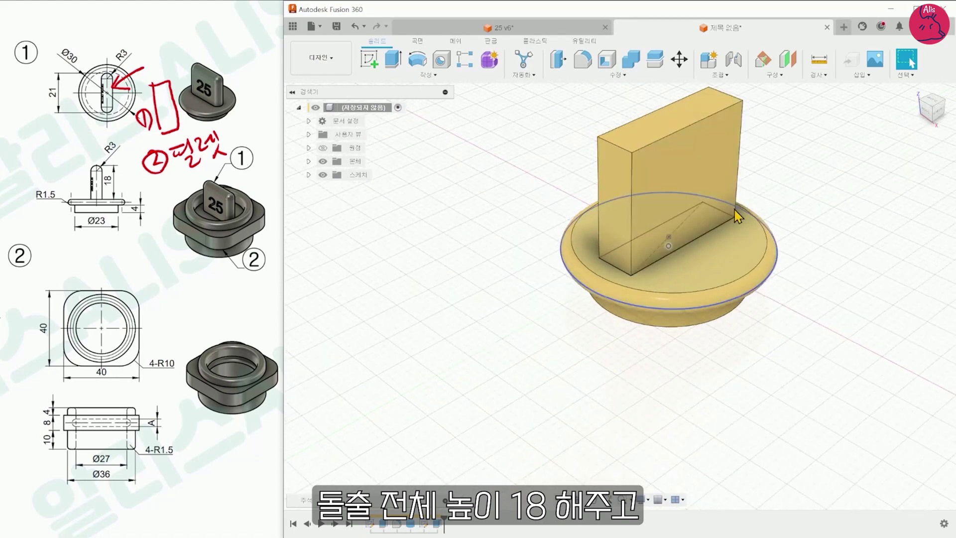
pyautogui.keyDown('shift'); pyautogui.moveTo(517, 395); pyautogui.dragTo(608, 401, button='middle'); pyautogui.keyUp('shift')
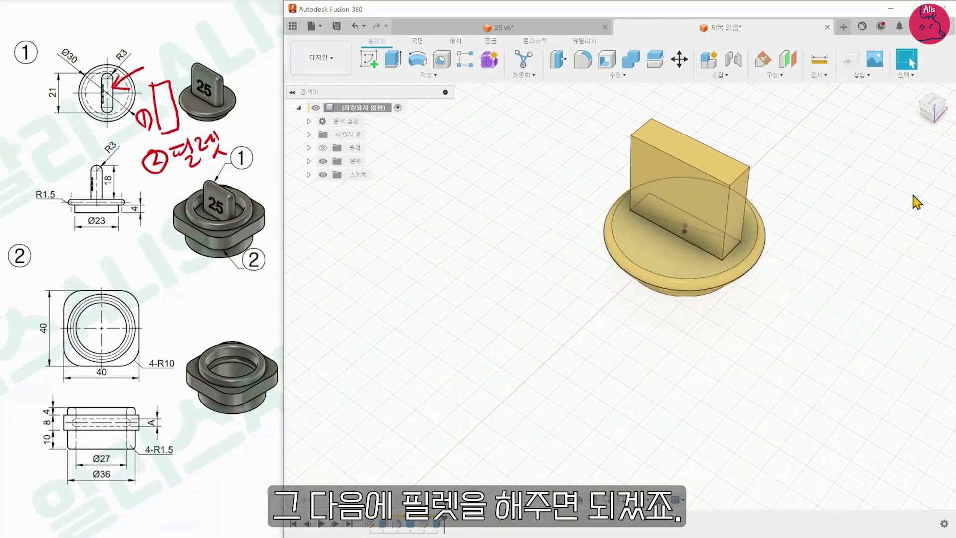
pyautogui.keyDown('shift'); pyautogui.moveTo(829, 179); pyautogui.dragTo(675, 298, button='middle'); pyautogui.keyUp('shift')
pyautogui.scroll(3, 676, 288)
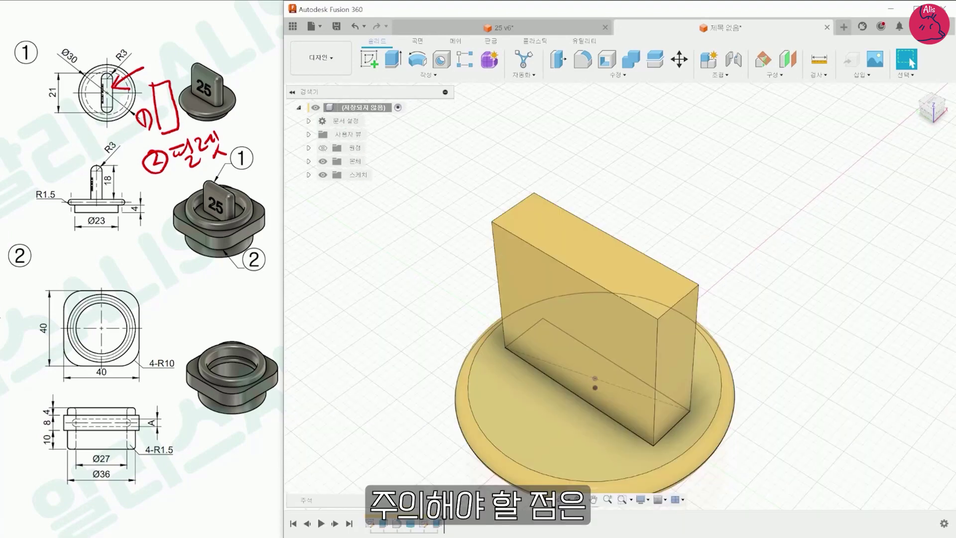
pyautogui.moveTo(215, 74); pyautogui.dragTo(213, 76)
pyautogui.moveTo(203, 59); pyautogui.dragTo(202, 73)
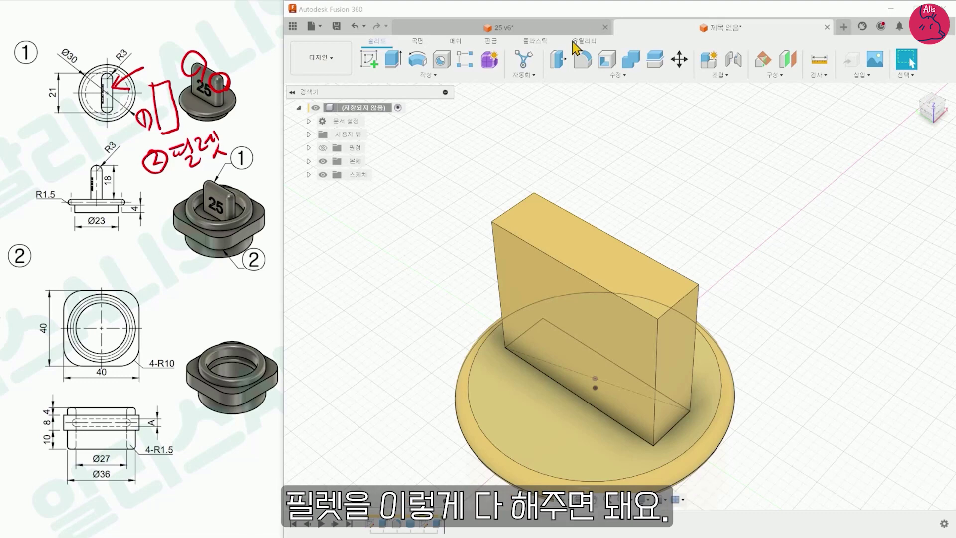
# - Fillet the tab's four vertical edges and two long top edges with a 3 mm radius
pyautogui.click(583, 59)
pyautogui.click(523, 241)
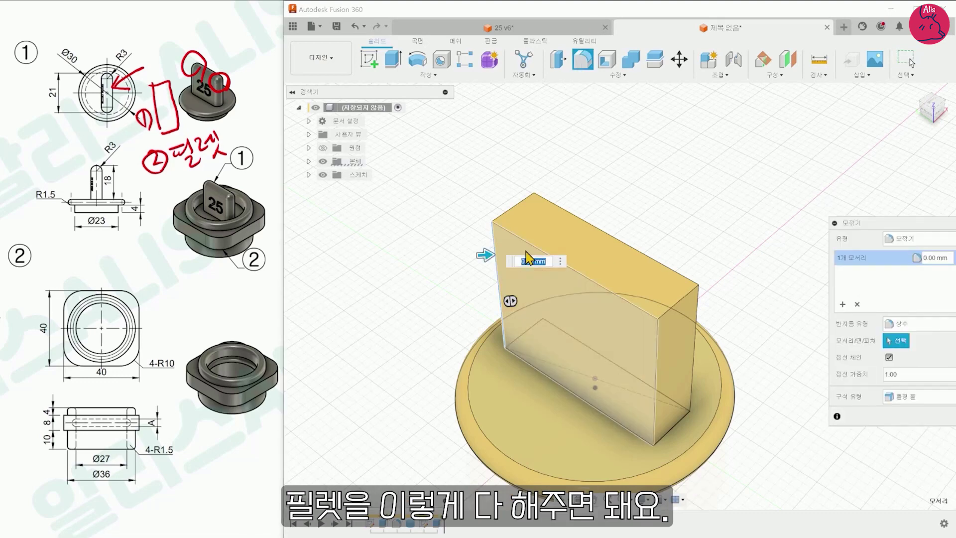
pyautogui.click(657, 351)
pyautogui.click(657, 349)
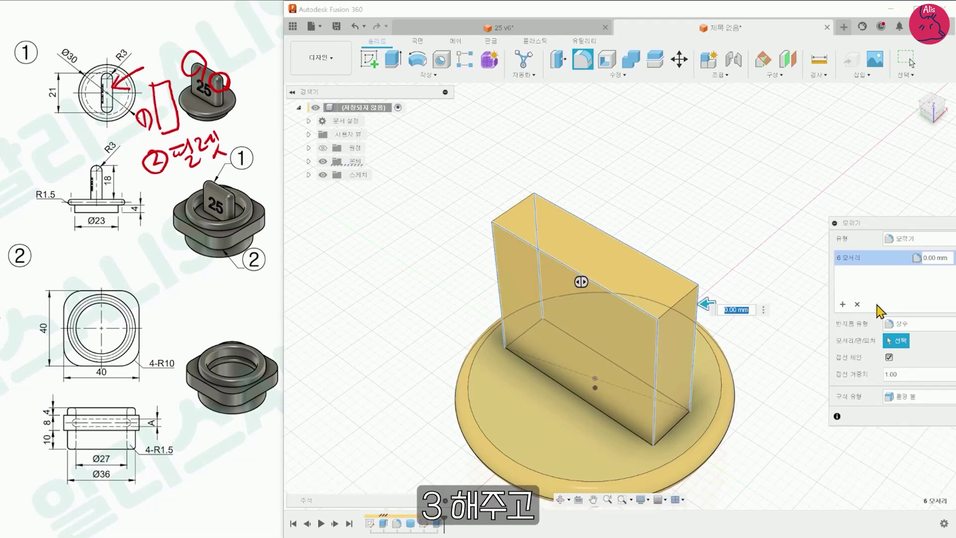
pyautogui.write('3')
pyautogui.press('Return')
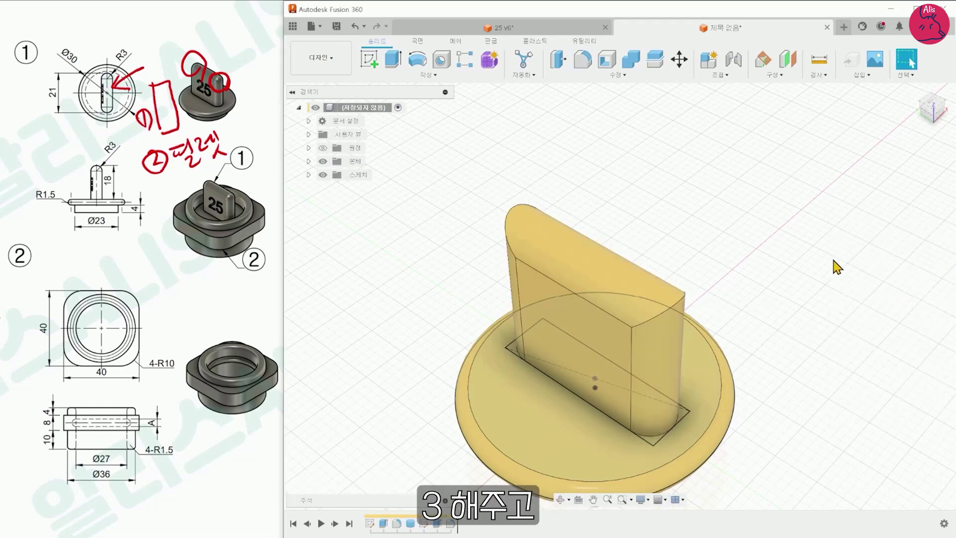
# - Fillet the remaining top edges at both ends of the tab with a 3 mm radius
pyautogui.press('f')
pyautogui.click(522, 205)
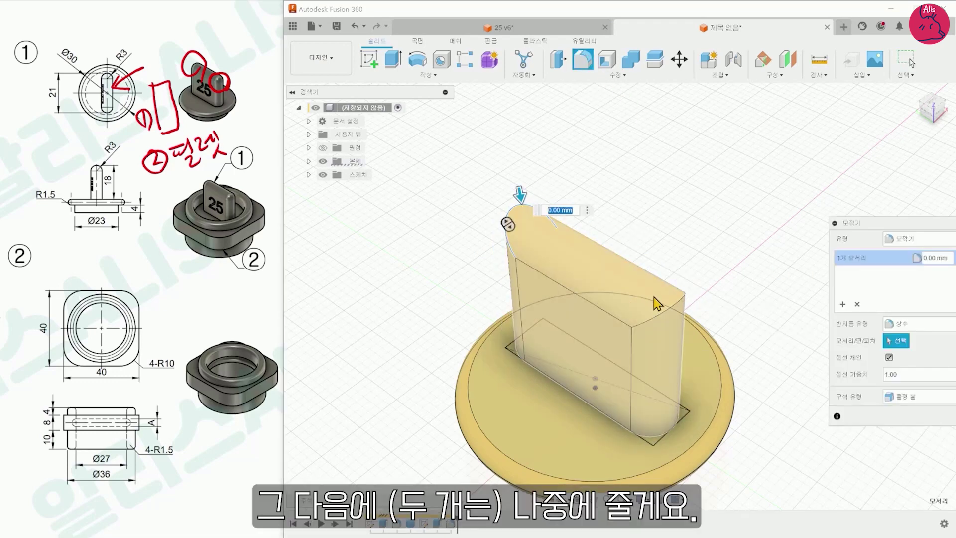
pyautogui.click(675, 301)
pyautogui.write('3')
pyautogui.press('Return')
# - Start a sketch on the tab's broad flat side face and place a text frame containing "25"
pyautogui.moveTo(933, 109)
pyautogui.mouseDown()
pyautogui.moveTo(927, 98)
pyautogui.moveTo(943, 98)
pyautogui.moveTo(936, 106)
pyautogui.mouseUp()
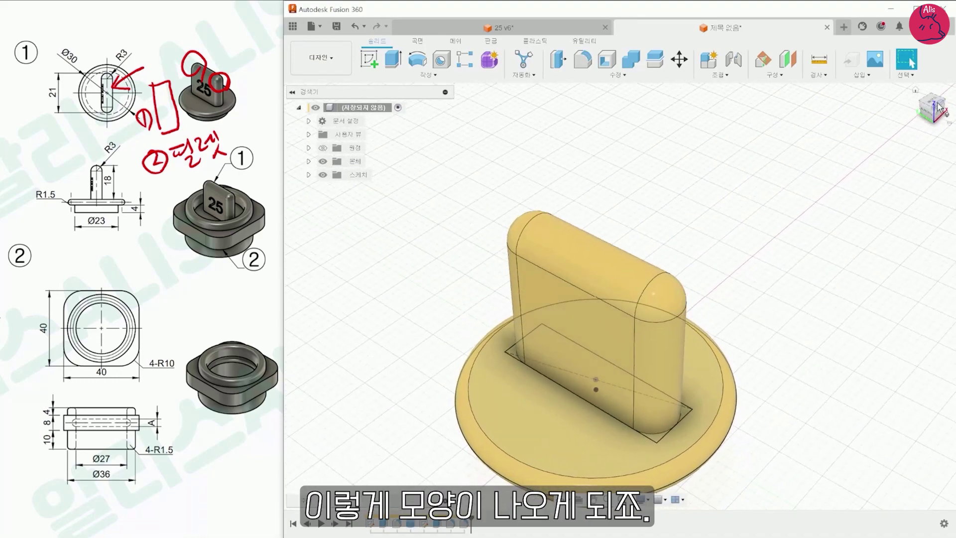
pyautogui.click(561, 305)
pyautogui.click(428, 74)
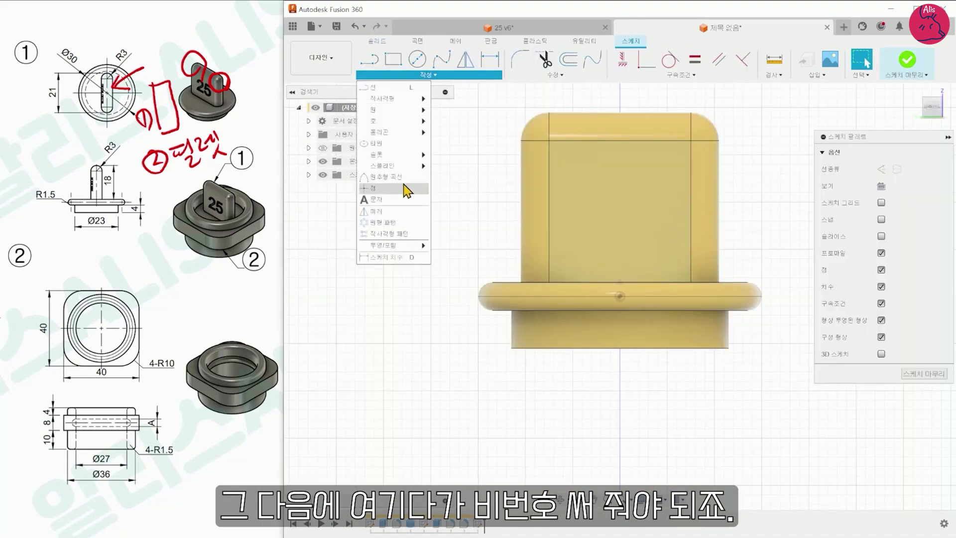
pyautogui.click(377, 199)
pyautogui.click(563, 163)
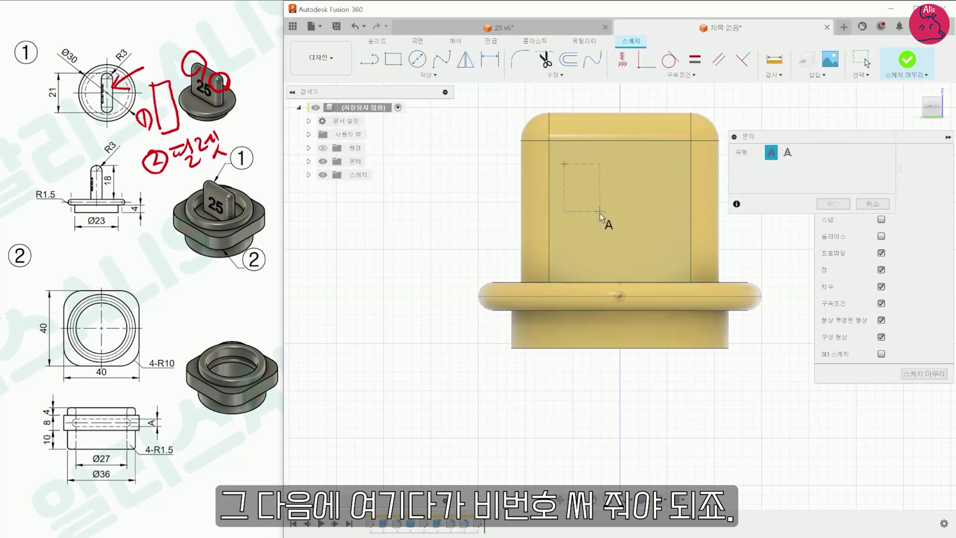
pyautogui.click(680, 267)
pyautogui.write('25')
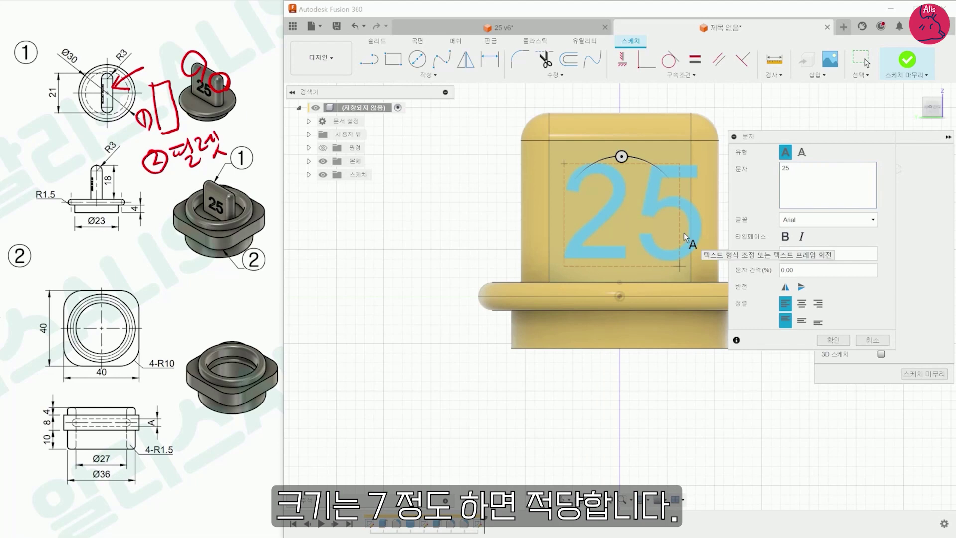
# - Set the text height to 7 mm, align it to the centre and middle of its frame, and finish the sketch
pyautogui.write('7')
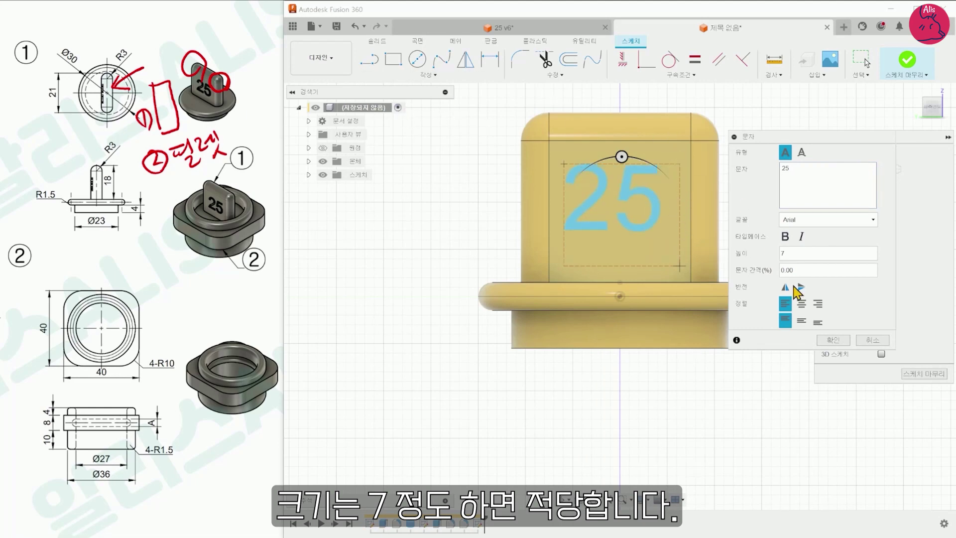
pyautogui.click(801, 303)
pyautogui.click(801, 320)
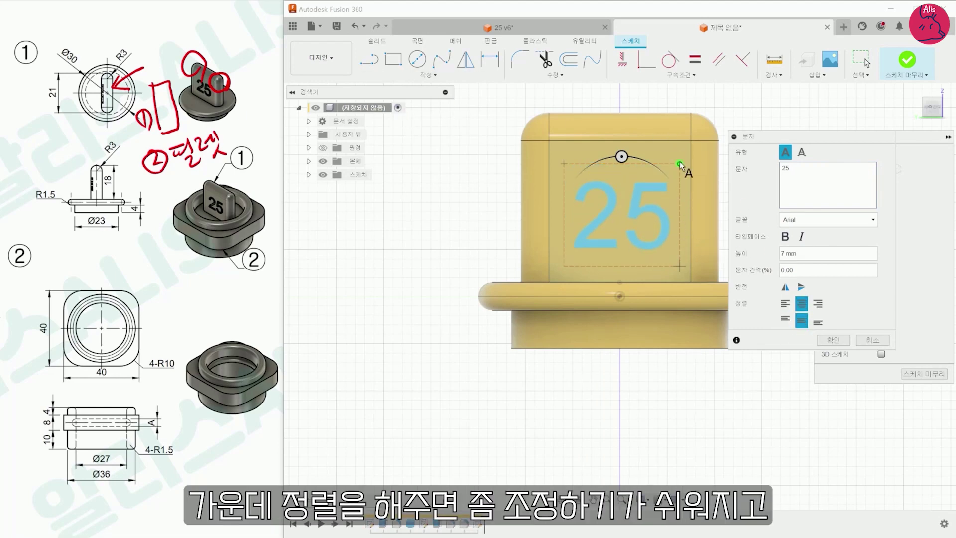
pyautogui.click(833, 340)
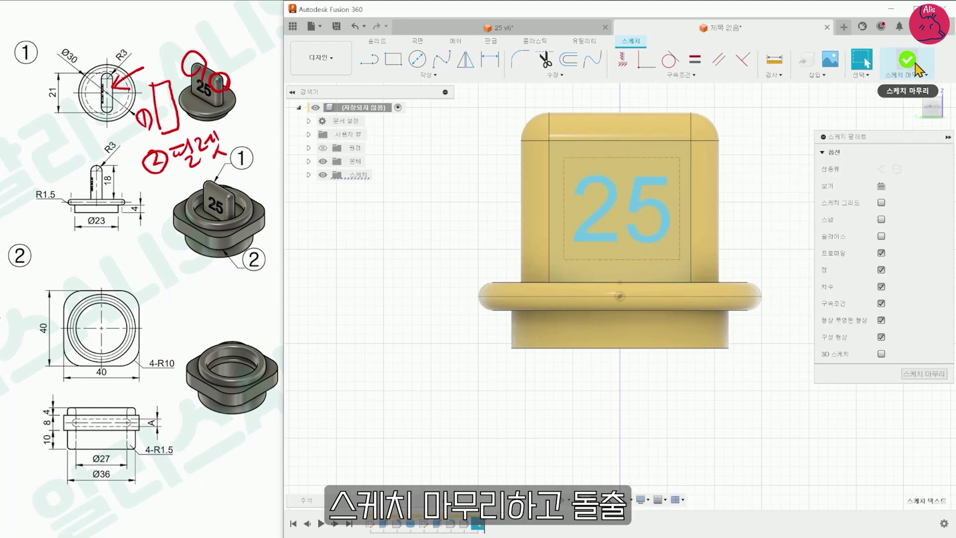
pyautogui.click(907, 60)
# - Cut the "25" text 1 mm deep into the tab face with Extrude and hide the remaining visible sketch
pyautogui.click(393, 60)
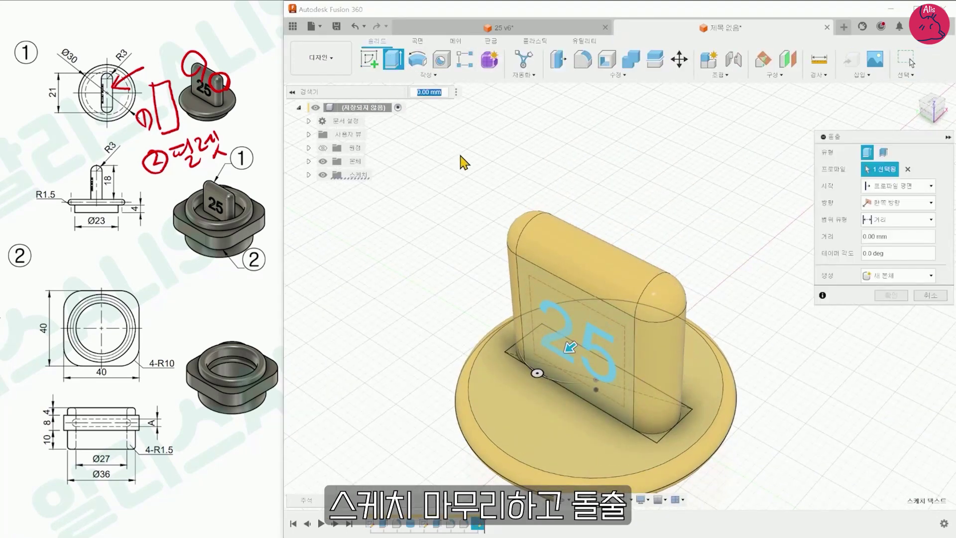
pyautogui.write('-1')
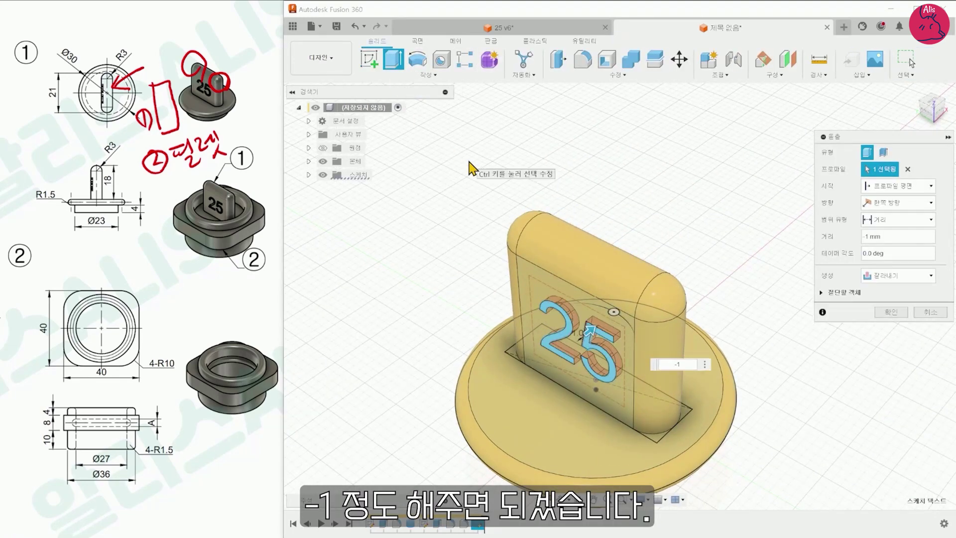
pyautogui.click(902, 316)
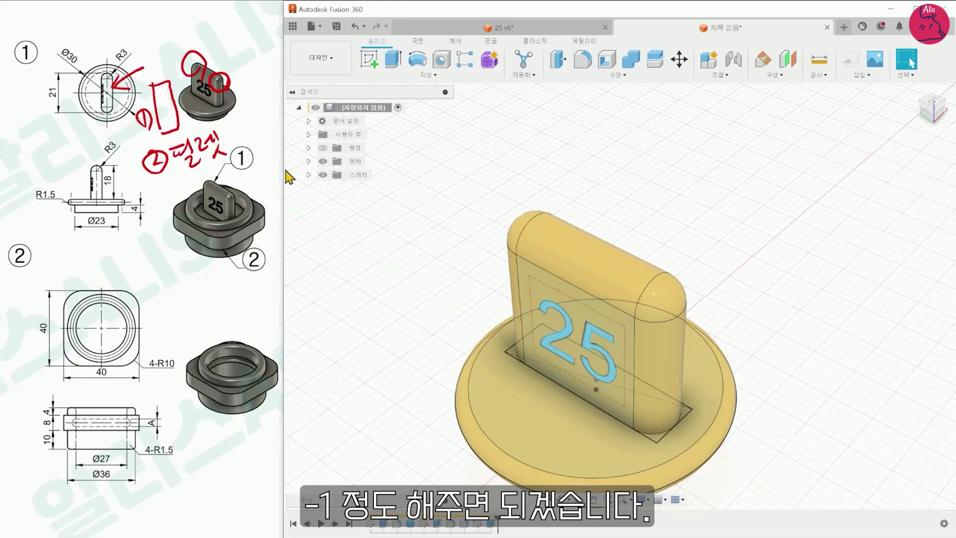
pyautogui.click(309, 175)
pyautogui.keyDown('shift'); pyautogui.moveTo(824, 150); pyautogui.dragTo(796, 143, button='middle'); pyautogui.keyUp('shift')
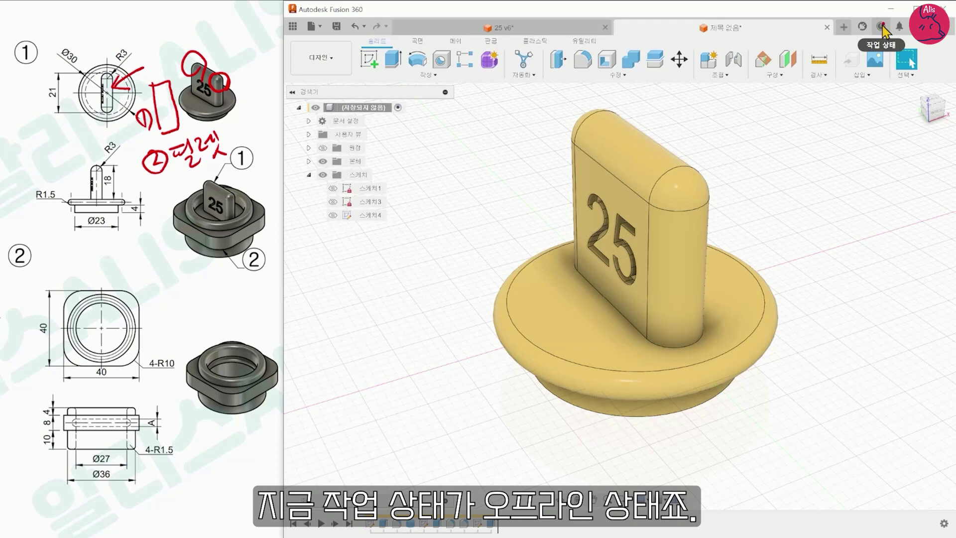
# - Save the design under the name 25
pyautogui.click(881, 27)
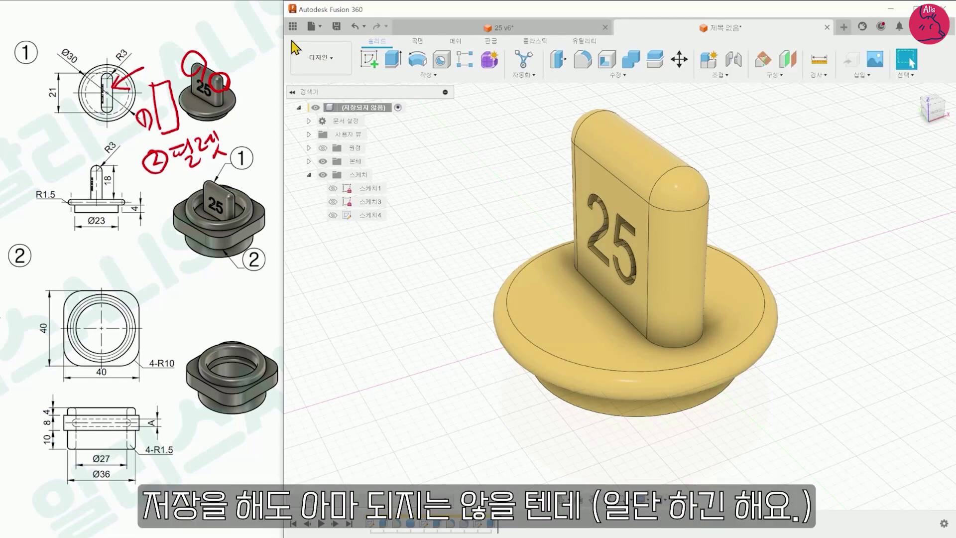
pyautogui.click(337, 26)
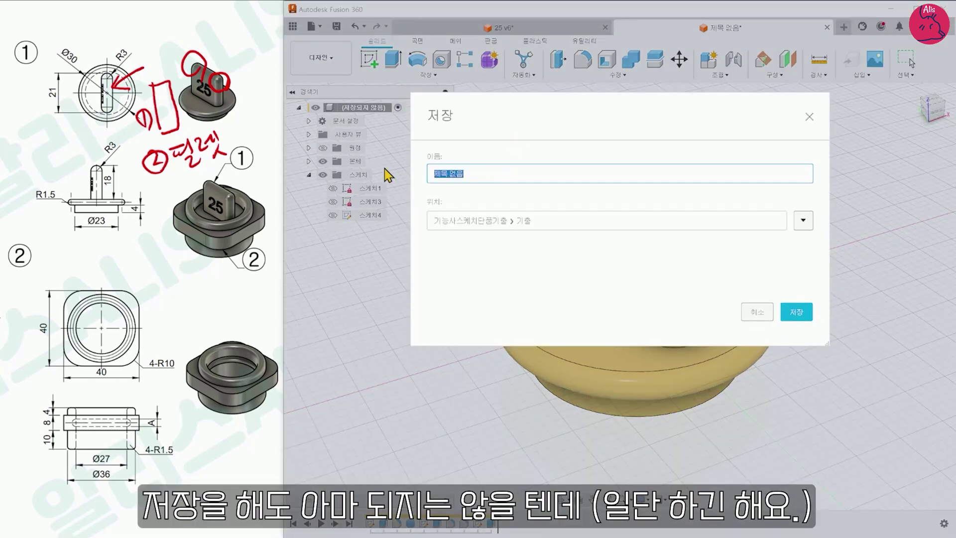
pyautogui.press('Return')
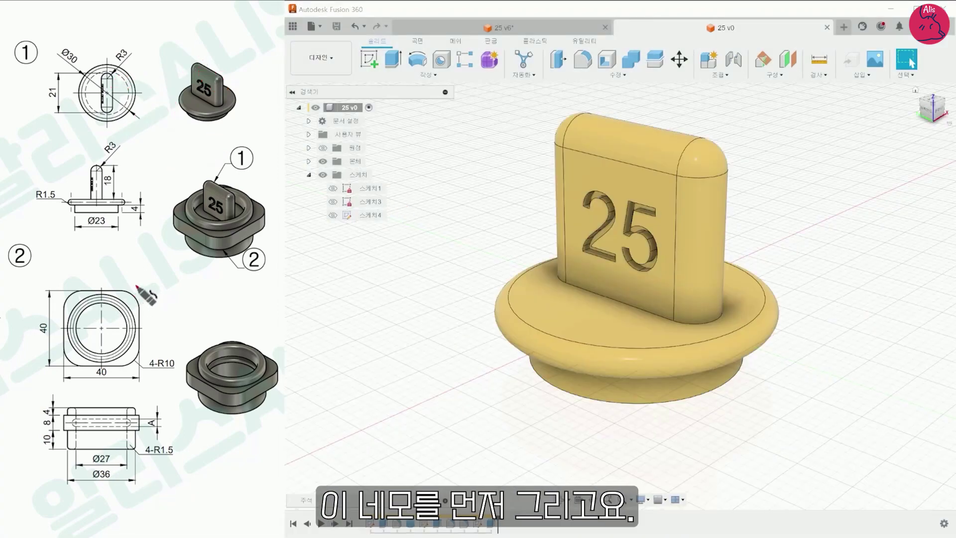
pyautogui.moveTo(140, 280); pyautogui.dragTo(143, 301)
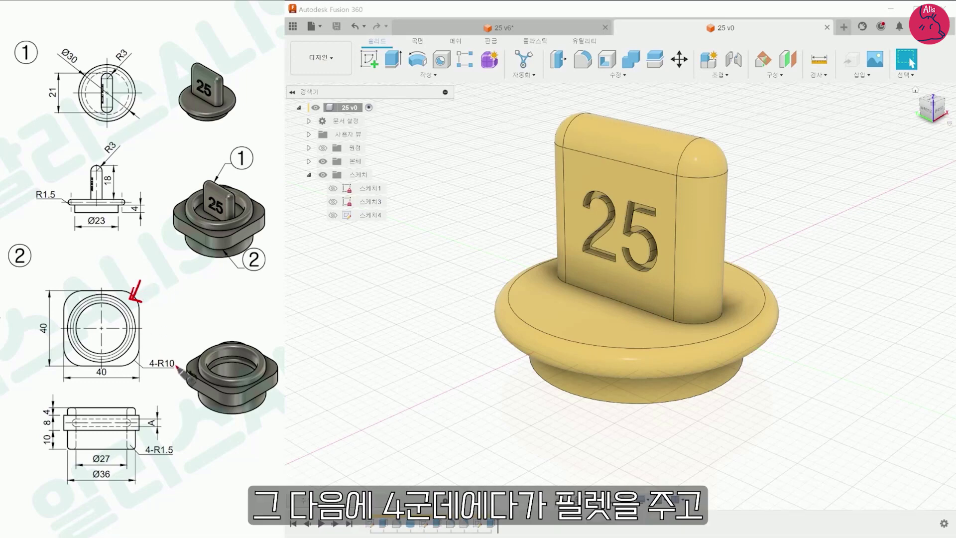
pyautogui.moveTo(149, 381)
pyautogui.mouseDown()
pyautogui.moveTo(172, 342)
pyautogui.moveTo(184, 371)
pyautogui.moveTo(155, 389)
pyautogui.mouseUp()
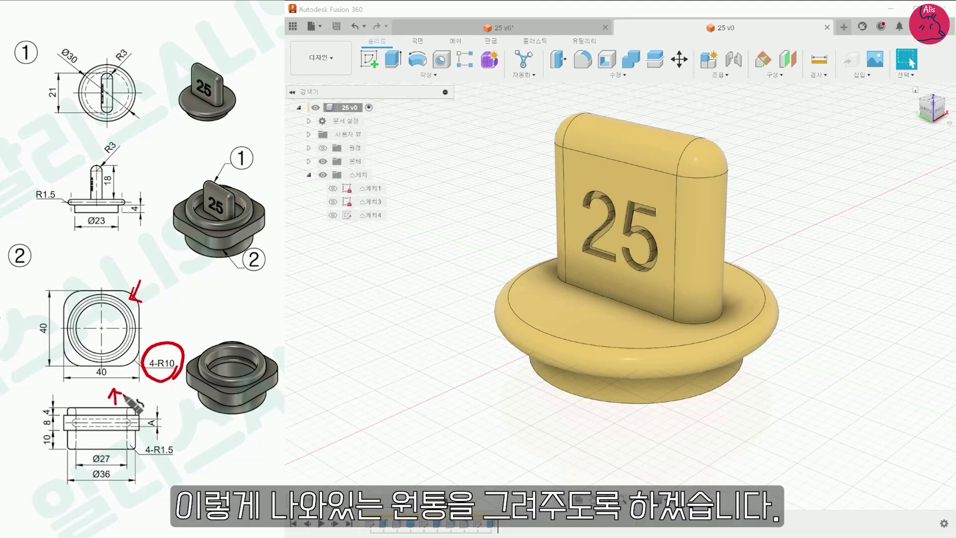
pyautogui.moveTo(120, 431); pyautogui.dragTo(121, 449)
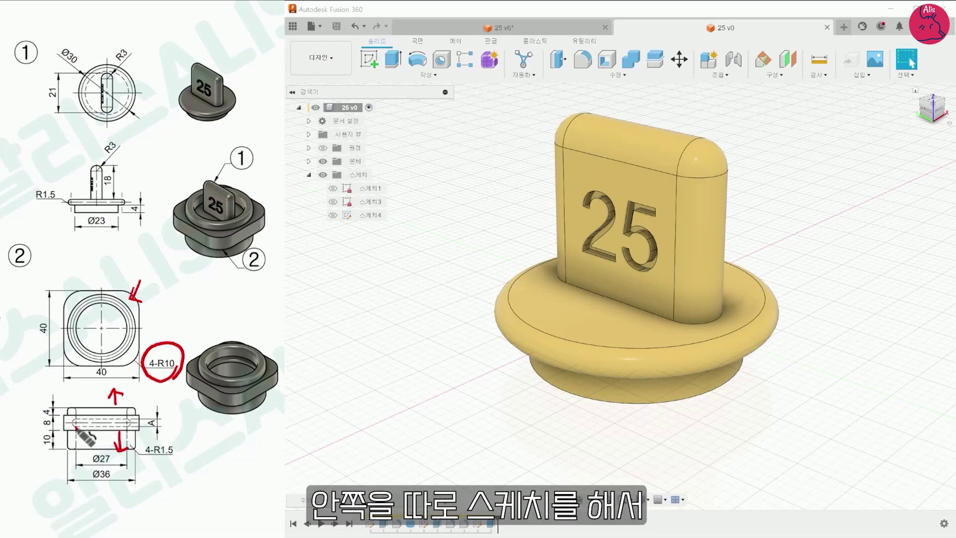
pyautogui.moveTo(156, 410); pyautogui.dragTo(180, 432)
pyautogui.moveTo(175, 432); pyautogui.dragTo(196, 434)
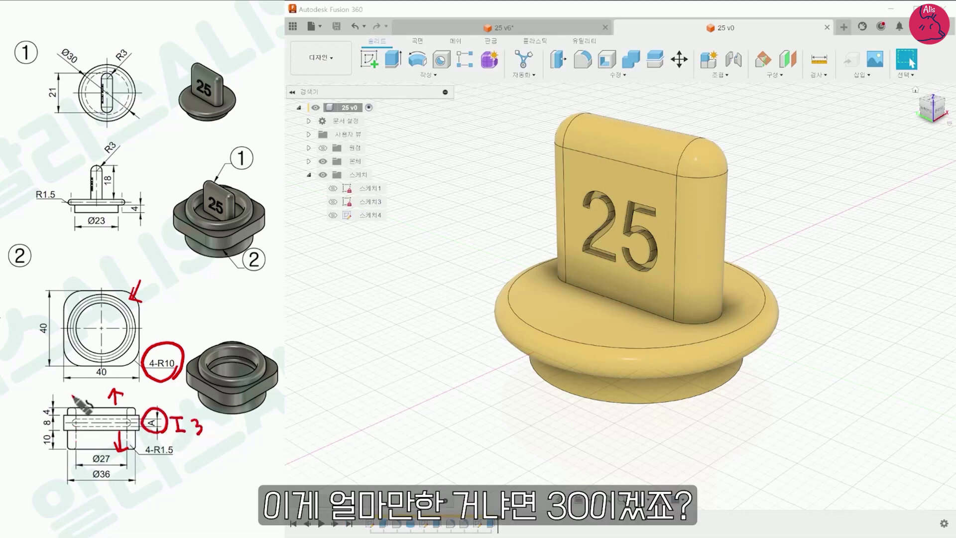
pyautogui.moveTo(73, 397); pyautogui.dragTo(138, 397)
pyautogui.moveTo(82, 76)
pyautogui.mouseDown()
pyautogui.moveTo(48, 57)
pyautogui.moveTo(89, 64)
pyautogui.mouseUp()
pyautogui.press('Escape')
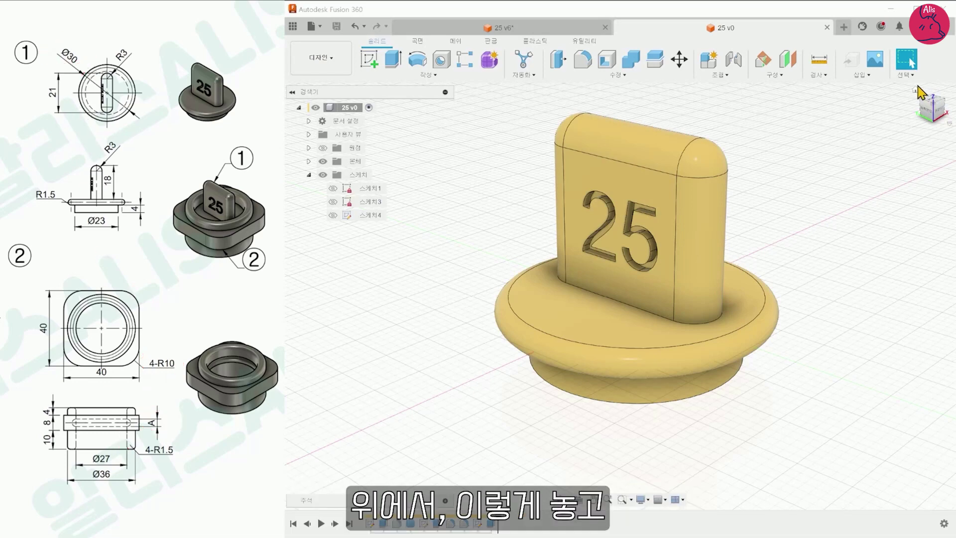
# - Hide the finished plug body and start a sketch on the horizontal origin plane
pyautogui.click(925, 98)
pyautogui.click(309, 161)
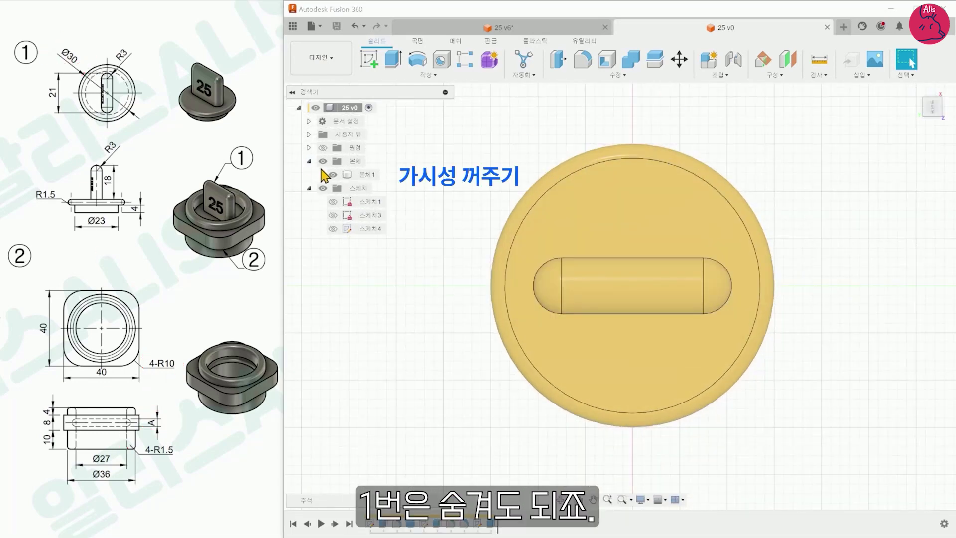
pyautogui.click(333, 174)
pyautogui.click(370, 61)
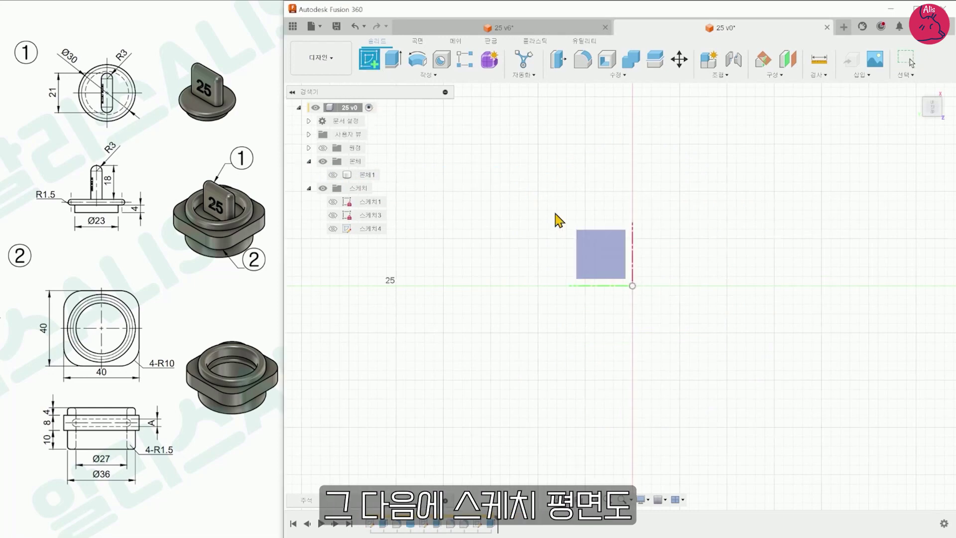
pyautogui.click(612, 257)
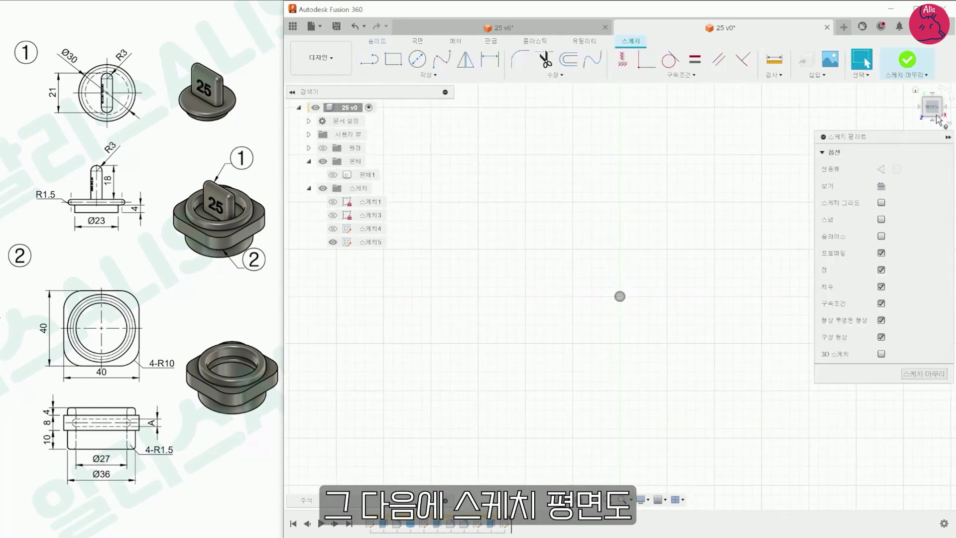
# - Sketch a rectangle about 19 mm wide around the origin and add a corner-to-corner diagonal as a construction line
pyautogui.press('r')
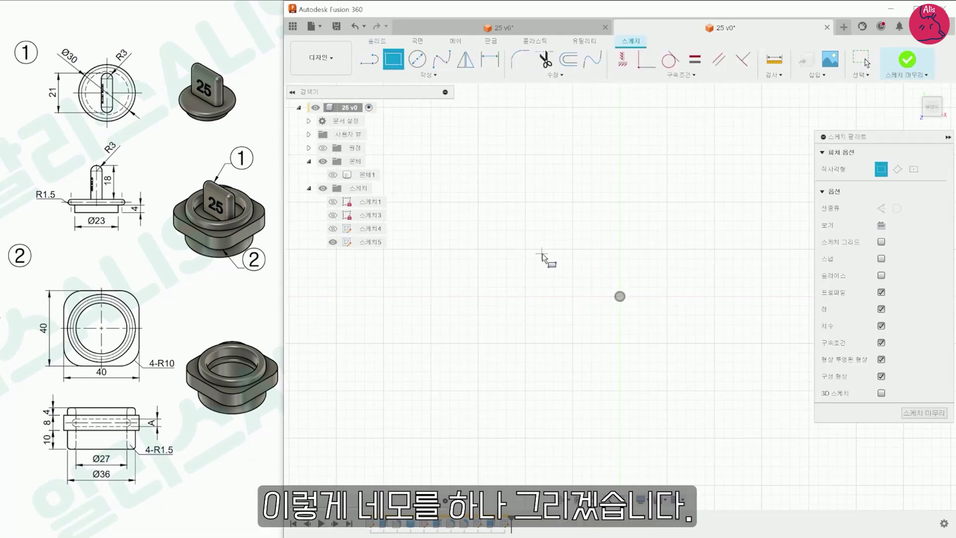
pyautogui.click(539, 249)
pyautogui.click(721, 391)
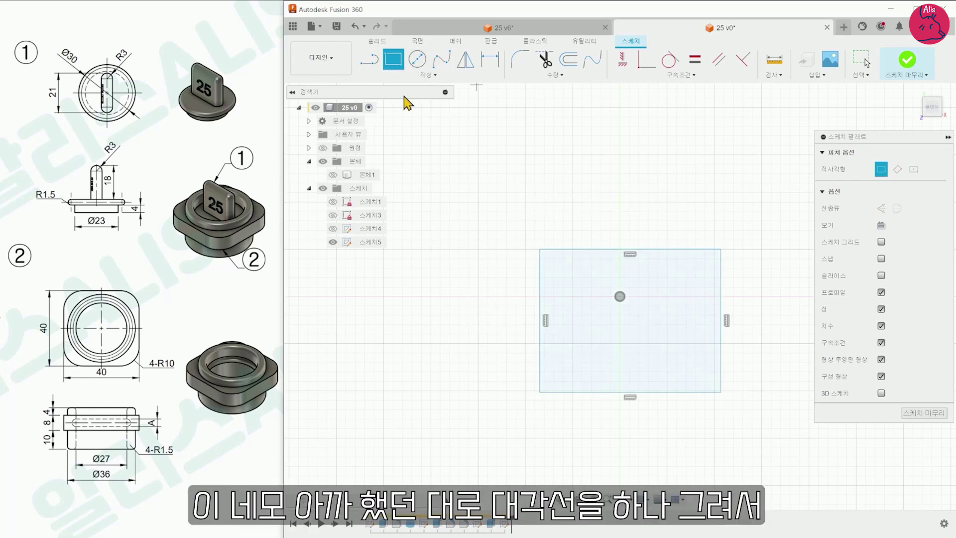
pyautogui.press('l')
pyautogui.click(539, 249)
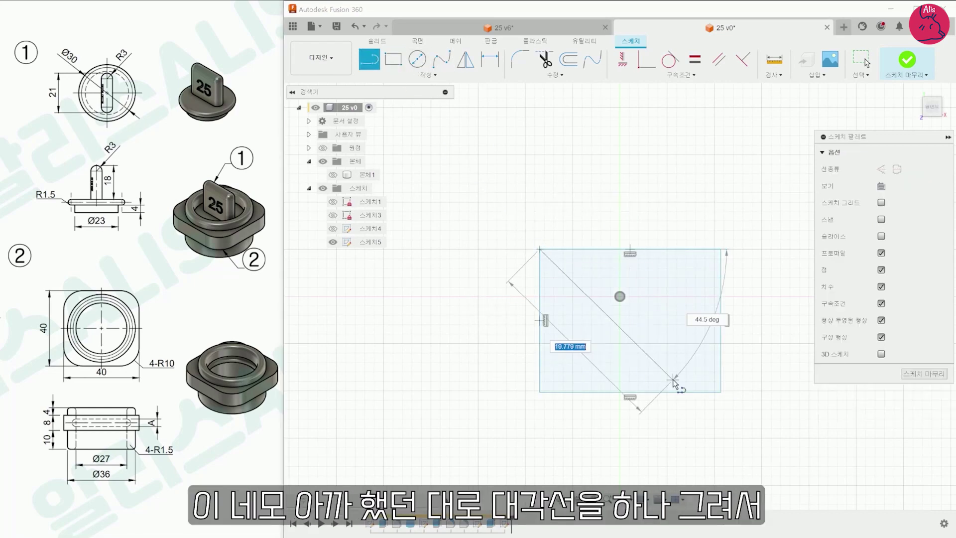
pyautogui.click(720, 392)
pyautogui.press('Escape')
pyautogui.click(881, 170)
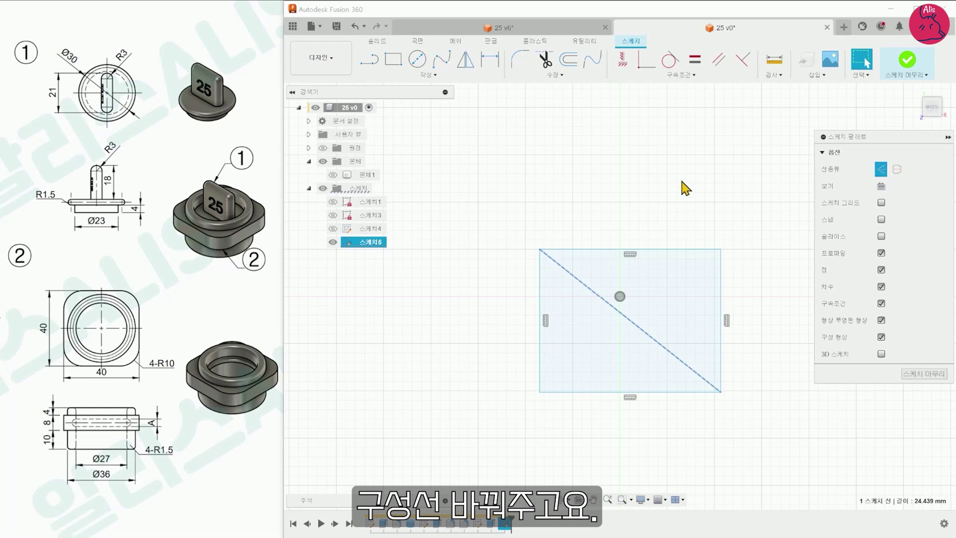
# - Centre the rectangle by constraining the diagonal's midpoint to the sketch origin
pyautogui.click(670, 75)
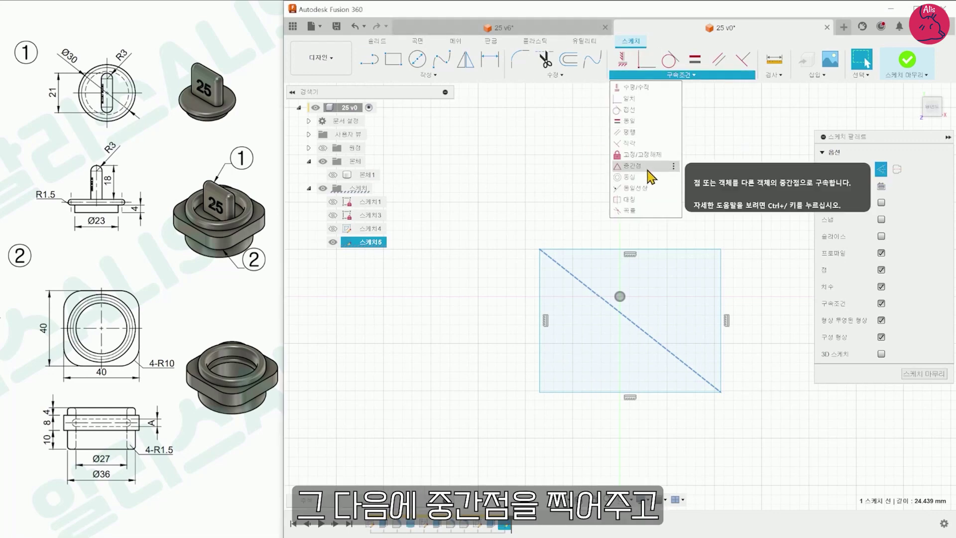
pyautogui.click(648, 168)
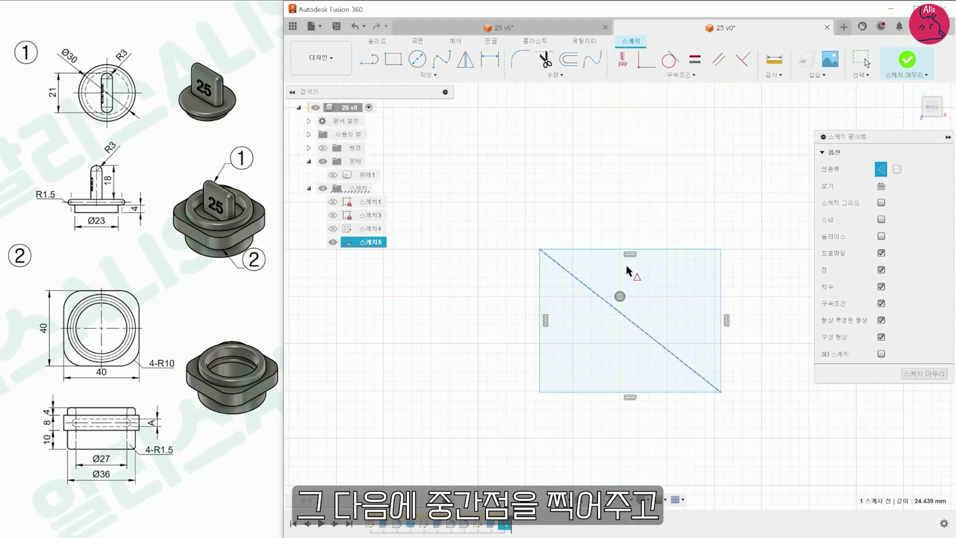
pyautogui.click(622, 297)
pyautogui.click(613, 306)
# - Dimension the rectangle's width and height to 40 mm each
pyautogui.click(622, 177)
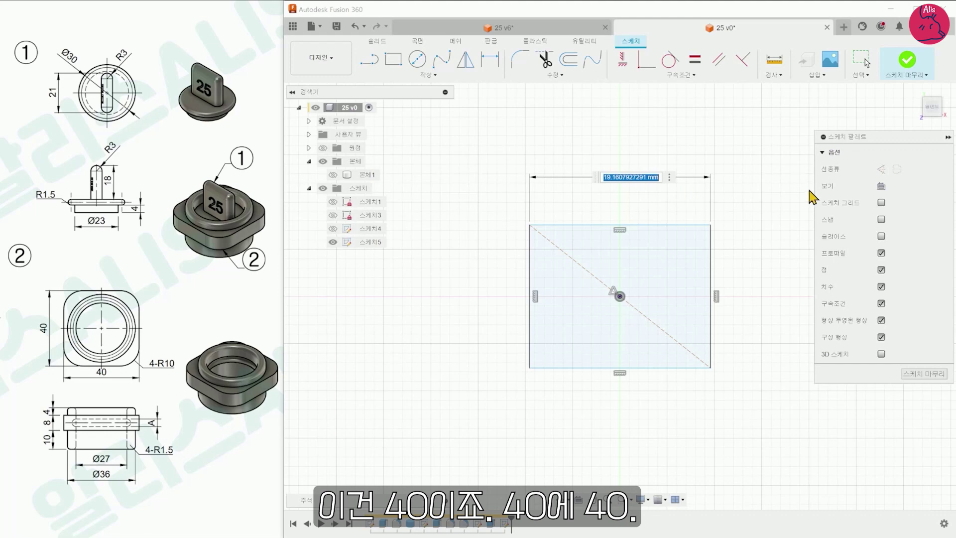
pyautogui.press('Return')
pyautogui.click(431, 279)
pyautogui.click(406, 283)
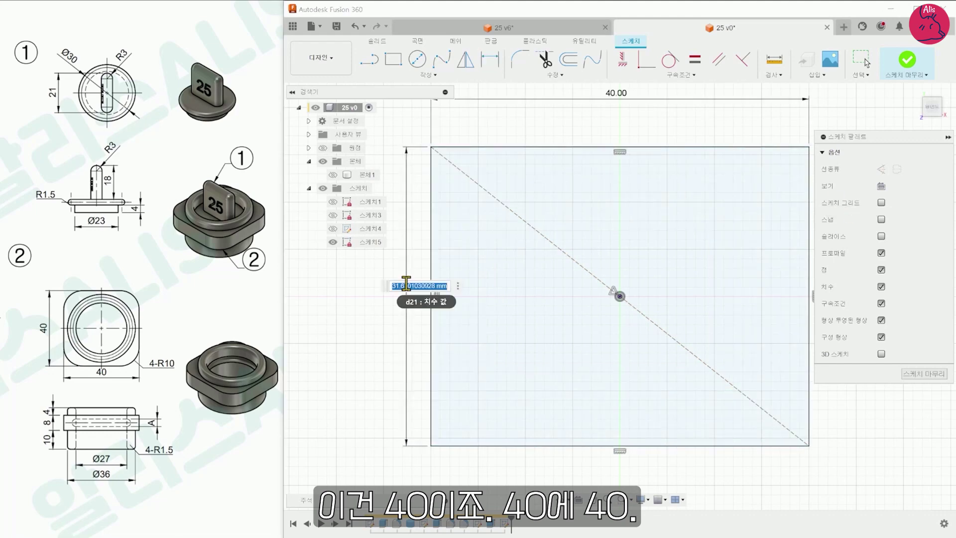
pyautogui.write('40')
pyautogui.press('Return')
pyautogui.scroll(-3, 674, 192)
pyautogui.moveTo(784, 254); pyautogui.dragTo(770, 291, button='middle')
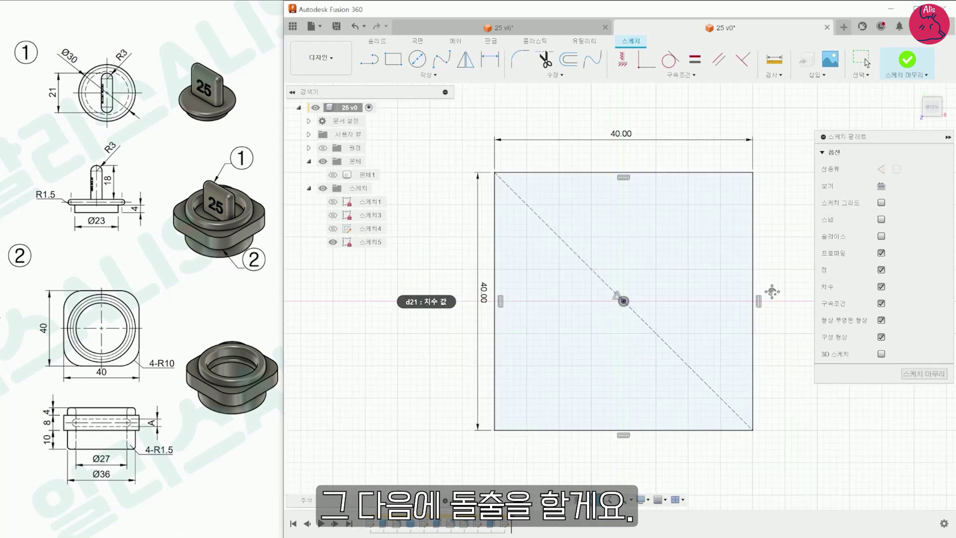
# - Finish the sketch and extrude the square symmetrically to a whole length of 8 mm as a new body
pyautogui.click(907, 61)
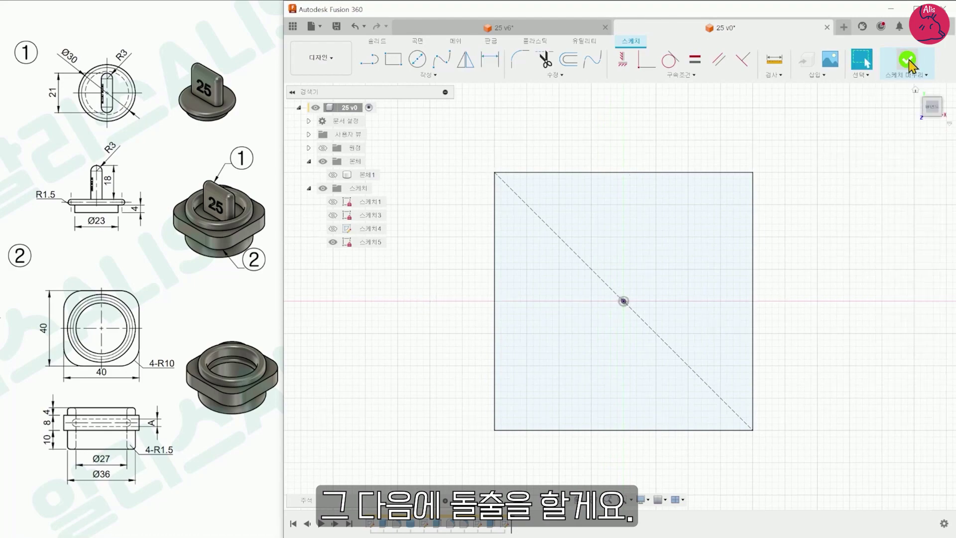
pyautogui.press('e')
pyautogui.click(604, 239)
pyautogui.click(896, 202)
pyautogui.click(882, 239)
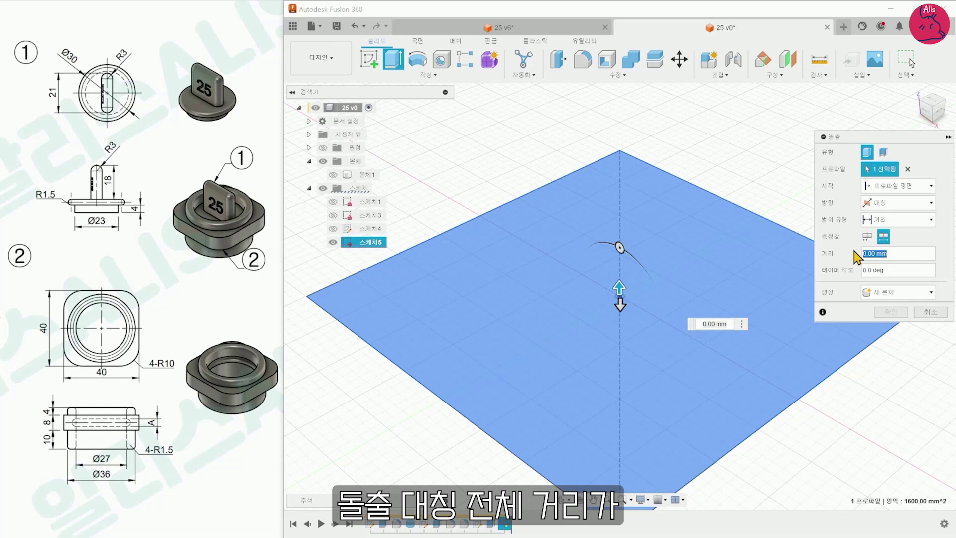
pyautogui.write('8')
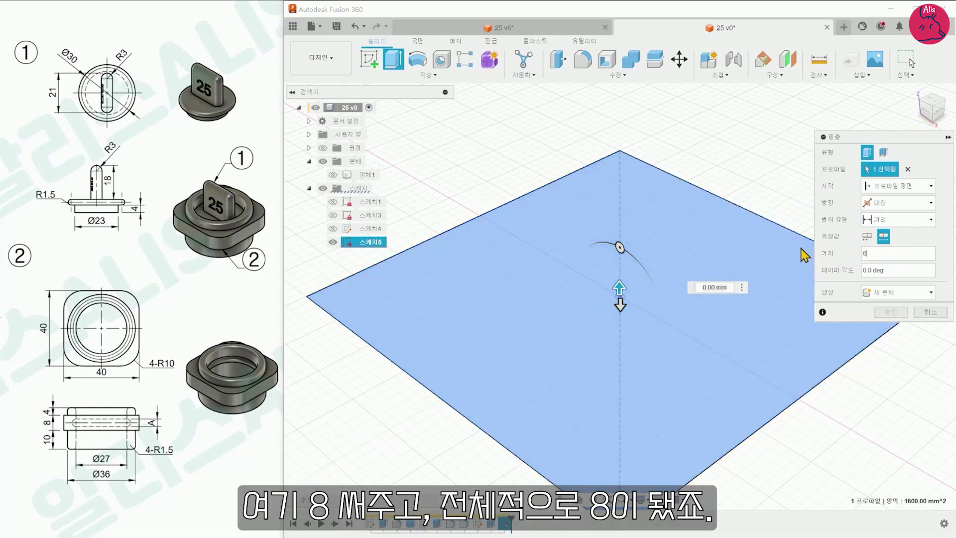
pyautogui.click(889, 311)
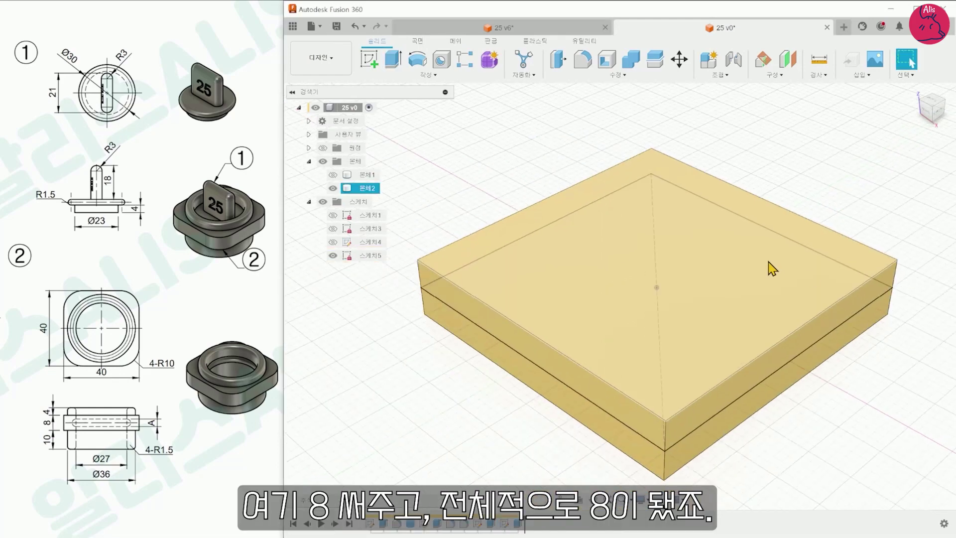
pyautogui.scroll(-2, 770, 264)
# - Fillet the square plate's four vertical corner edges with a 10 mm radius
pyautogui.click(582, 59)
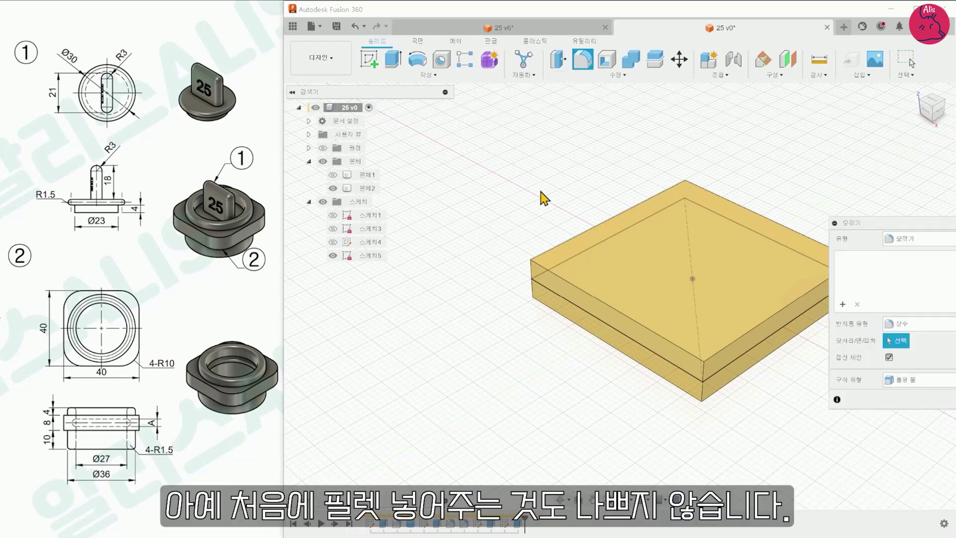
pyautogui.click(531, 271)
pyautogui.click(703, 378)
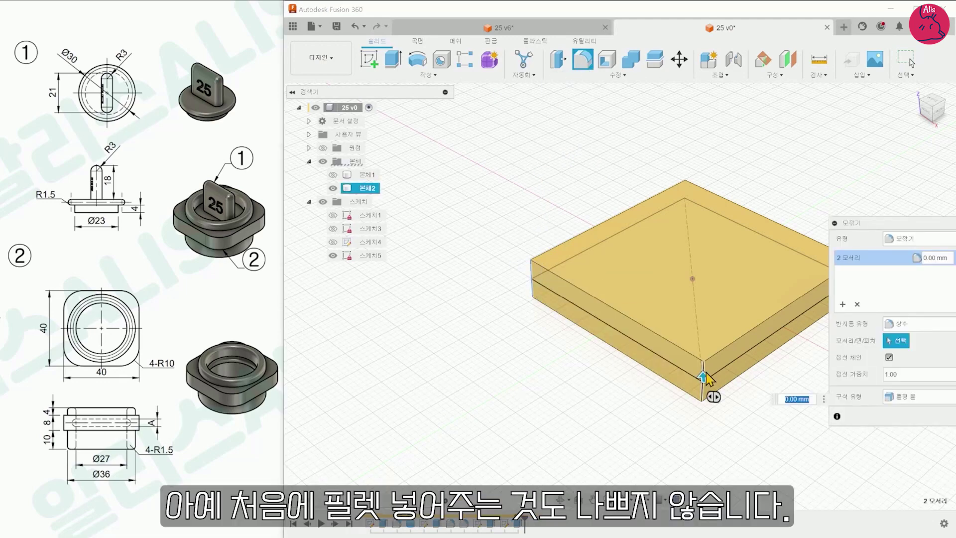
pyautogui.click(688, 196)
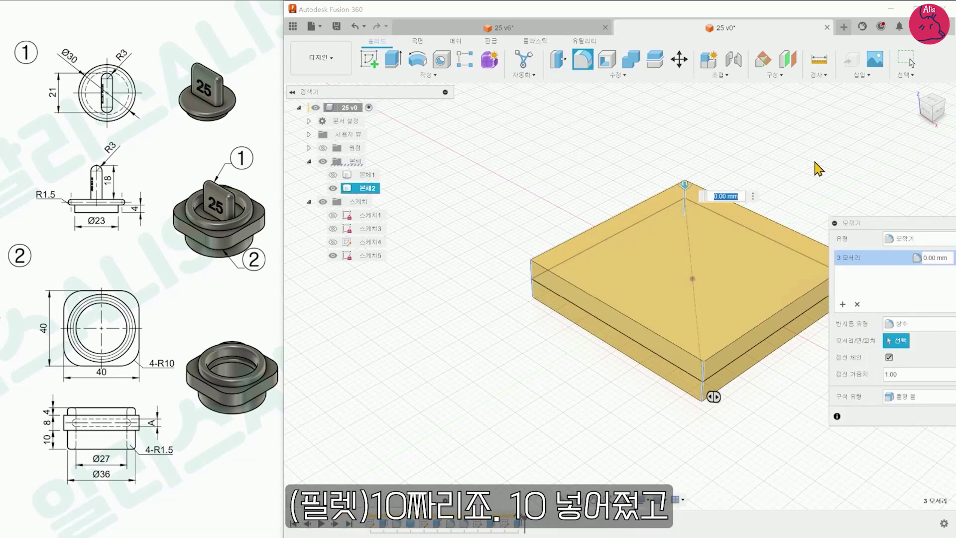
pyautogui.click(915, 88)
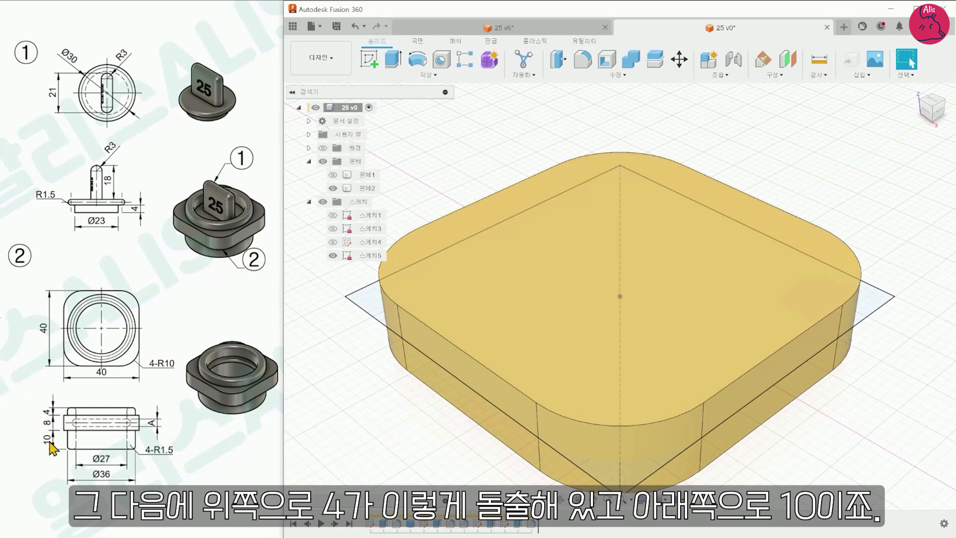
# - Add a joined cylinder of 36 mm diameter and 4 mm height centred on the square plate's upper face
pyautogui.click(423, 75)
pyautogui.click(375, 247)
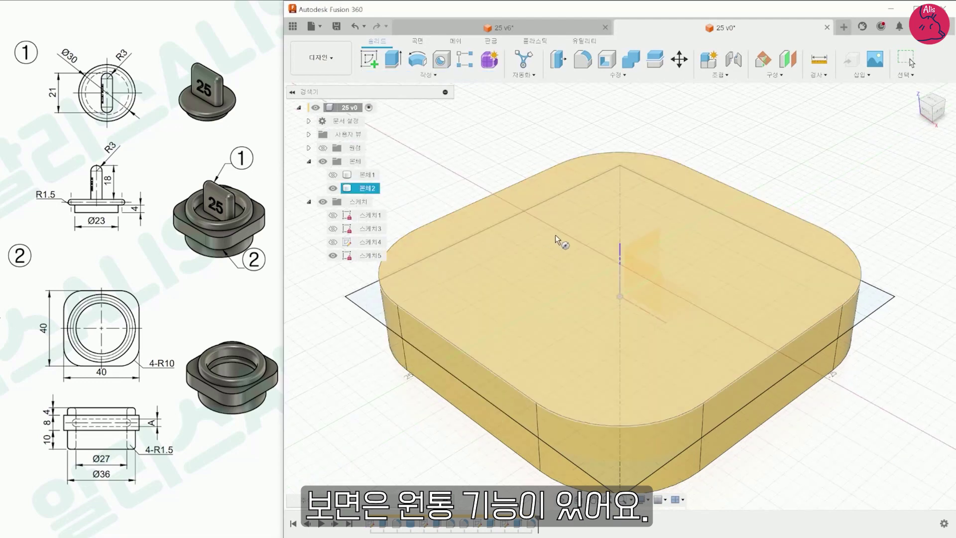
pyautogui.click(620, 264)
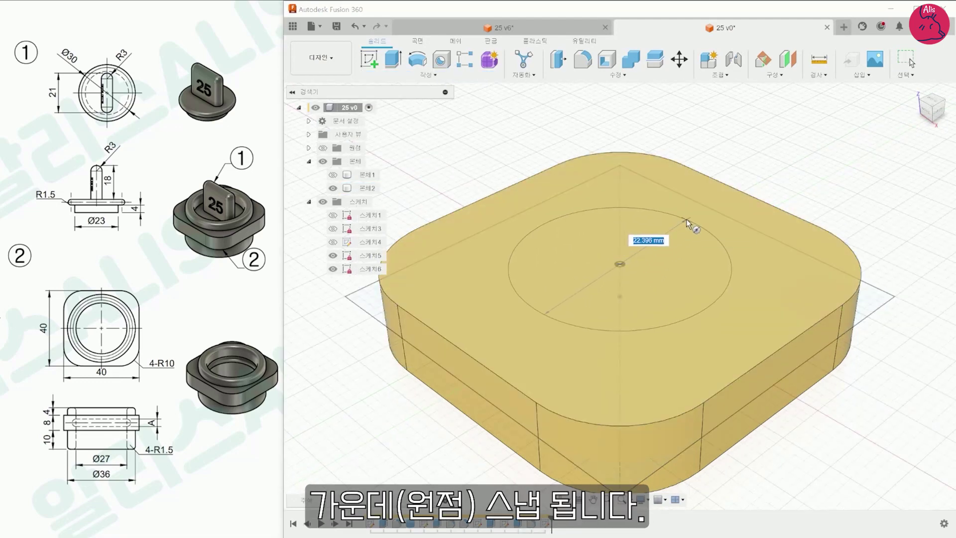
pyautogui.write('36')
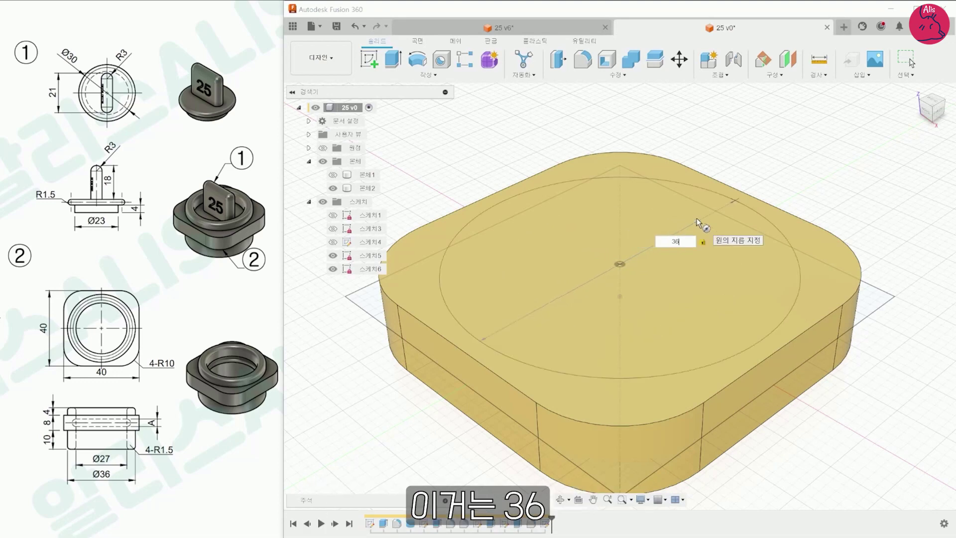
pyautogui.press('Return')
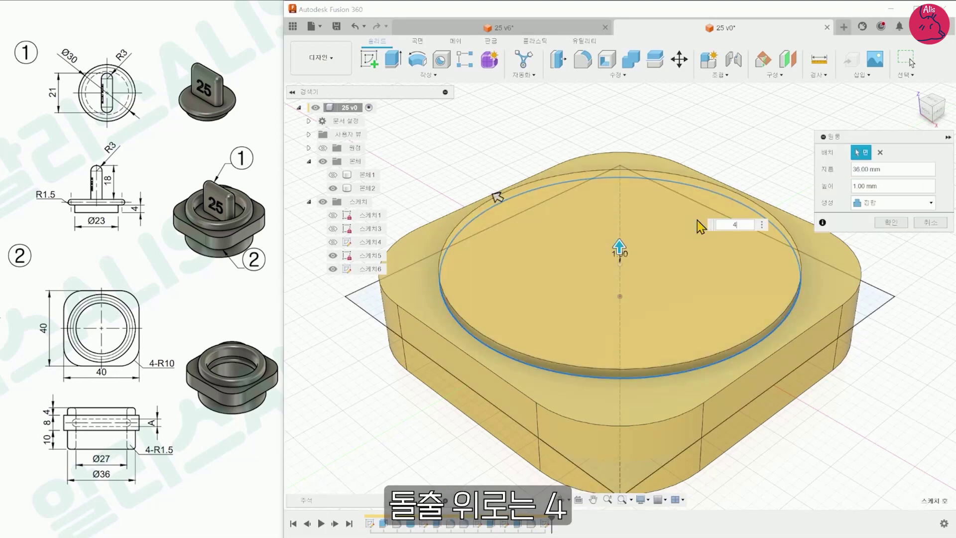
pyautogui.write('4')
pyautogui.press('Return')
# - Add a joined cylinder of 36 mm diameter and 10 mm height centred on the square plate's underside
pyautogui.keyDown('shift'); pyautogui.moveTo(853, 437); pyautogui.dragTo(848, 371, button='middle'); pyautogui.keyUp('shift')
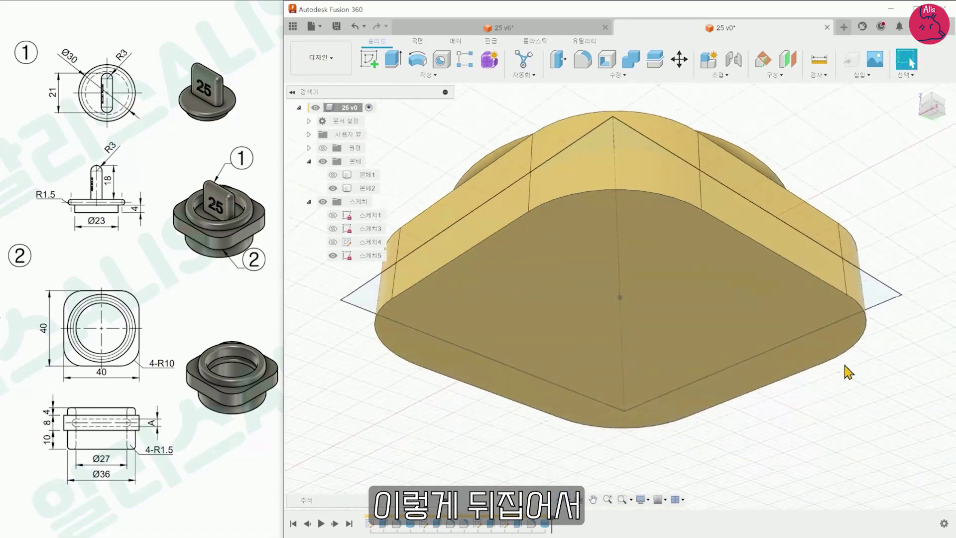
pyautogui.click(429, 75)
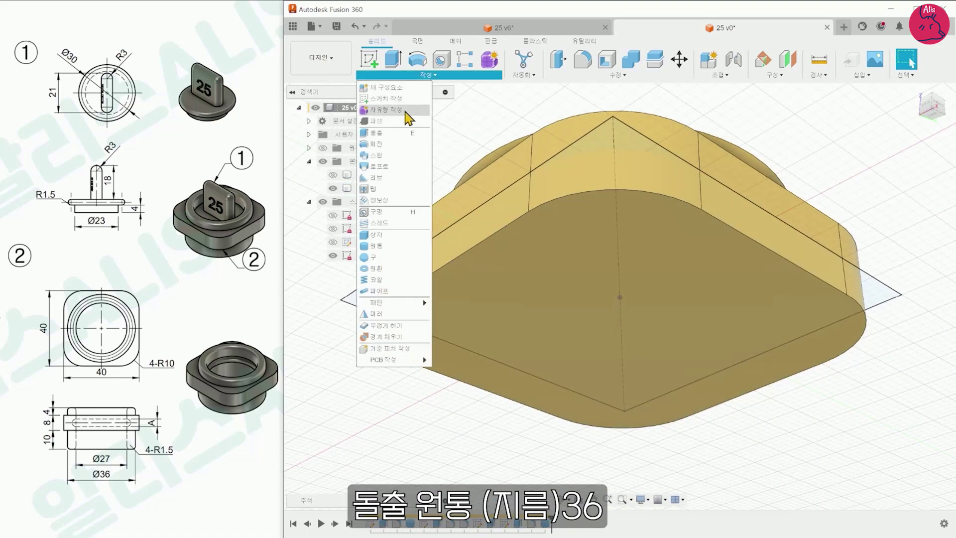
pyautogui.click(376, 245)
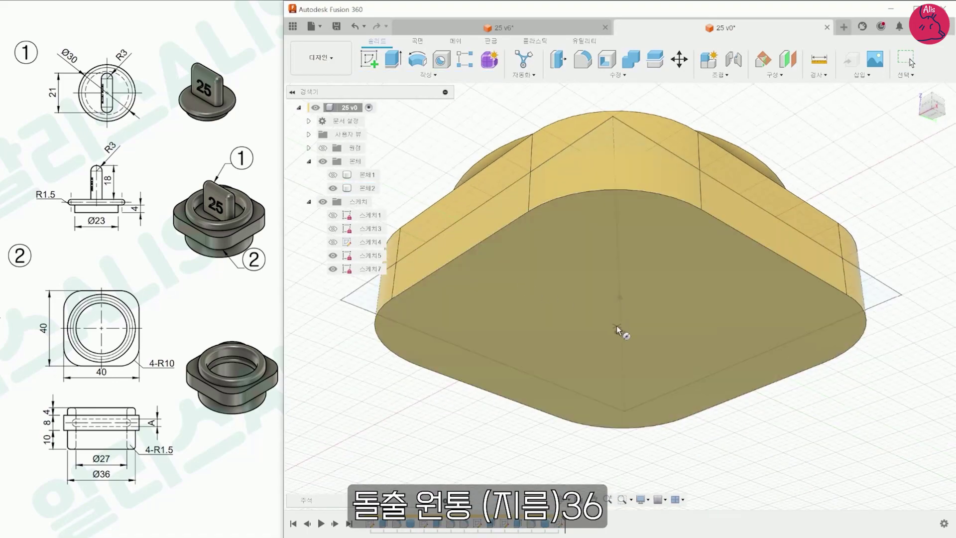
pyautogui.click(619, 332)
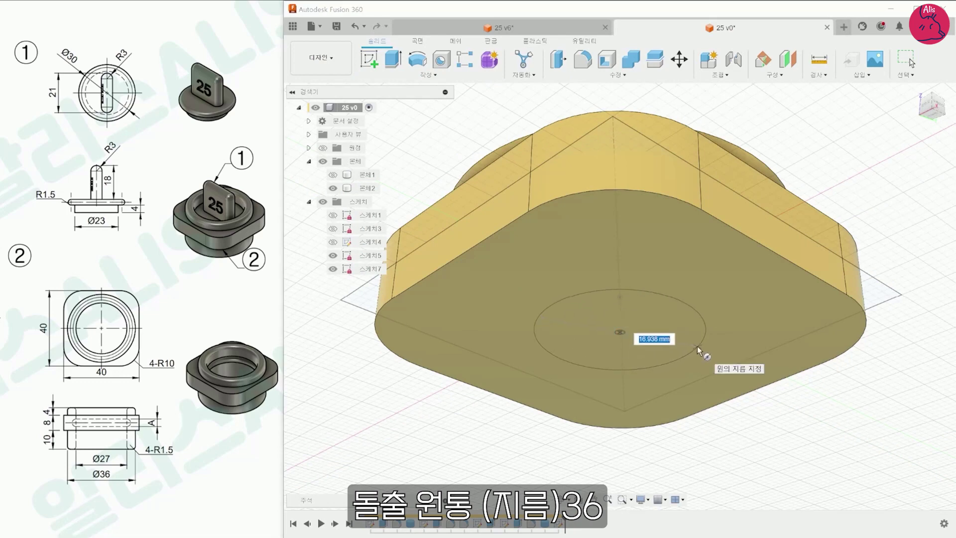
pyautogui.write('36')
pyautogui.press('Return')
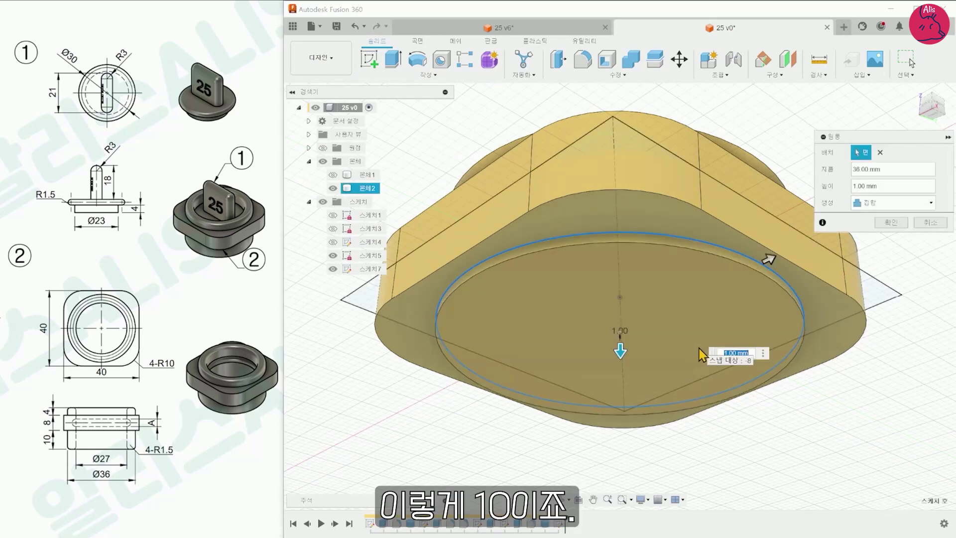
pyautogui.write('10')
pyautogui.press('Return')
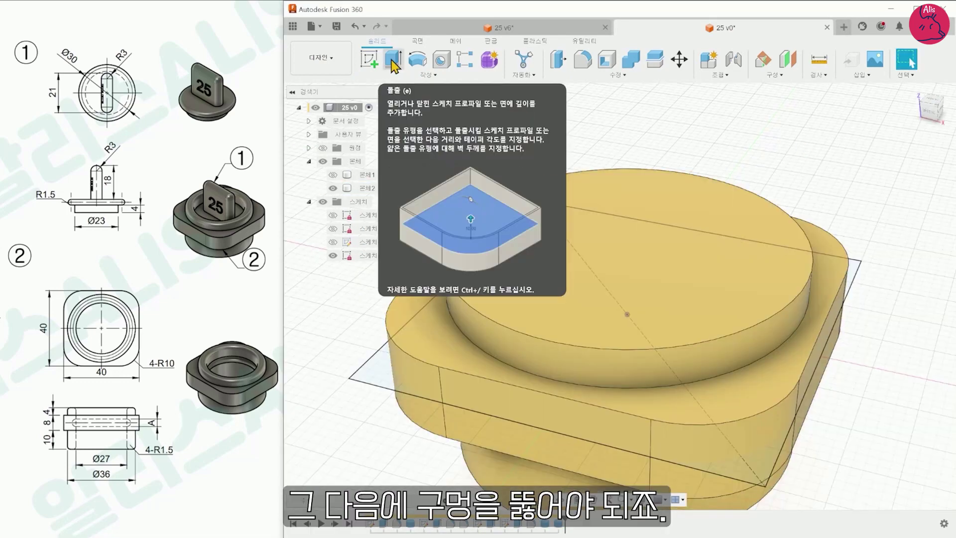
# - Cut a centred 27 mm diameter cylinder through the whole housing and hide the square's sketch
pyautogui.click(428, 74)
pyautogui.click(394, 249)
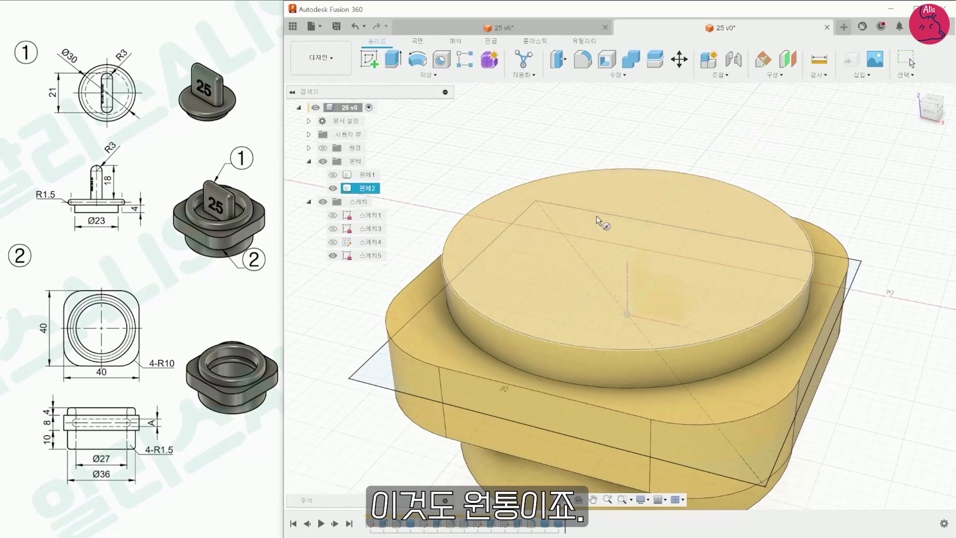
pyautogui.click(626, 198)
pyautogui.click(628, 245)
pyautogui.write('27')
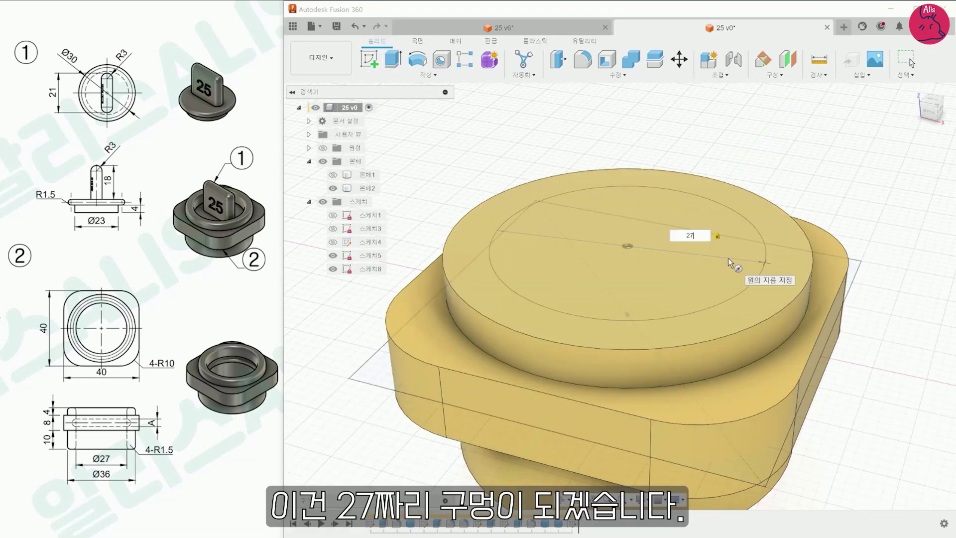
pyautogui.press('Return')
pyautogui.moveTo(627, 229); pyautogui.dragTo(626, 523)
pyautogui.click(890, 239)
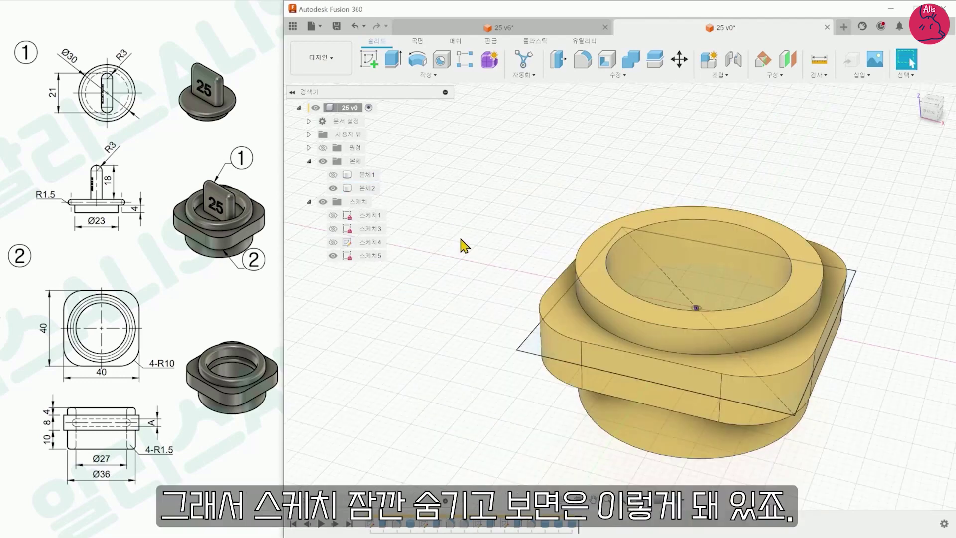
pyautogui.click(333, 255)
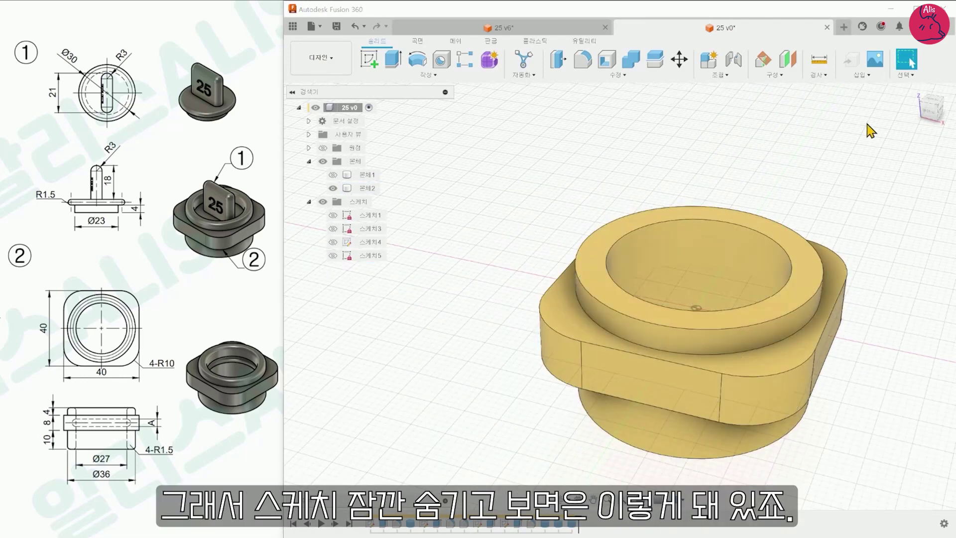
# - Fillet the inner and outer rim edges at both collar ends with a 1.5 mm radius
pyautogui.moveTo(930, 109)
pyautogui.mouseDown()
pyautogui.moveTo(927, 133)
pyautogui.moveTo(927, 107)
pyautogui.mouseUp()
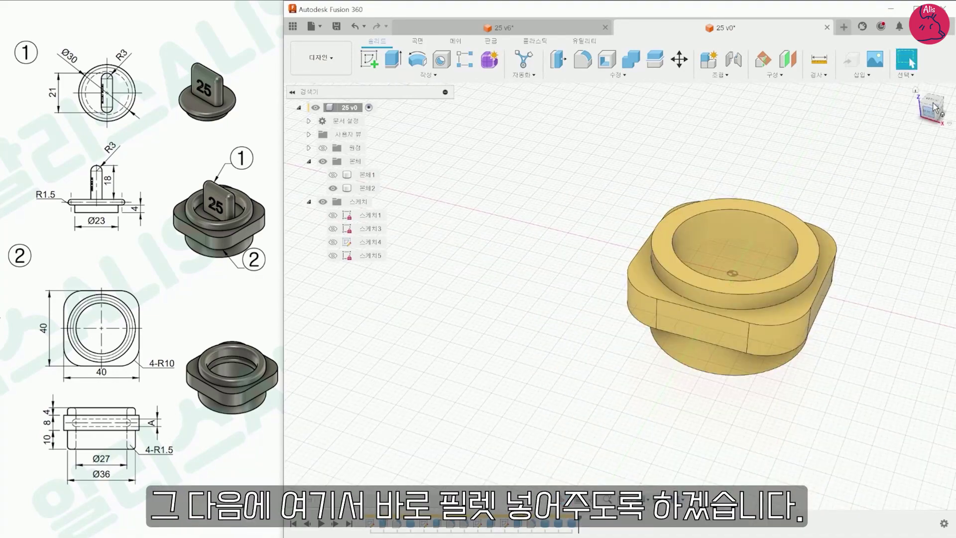
pyautogui.moveTo(847, 174); pyautogui.dragTo(670, 188, button='middle')
pyautogui.scroll(5, 642, 229)
pyautogui.keyDown('shift'); pyautogui.moveTo(670, 187); pyautogui.dragTo(712, 145, button='middle'); pyautogui.keyUp('shift')
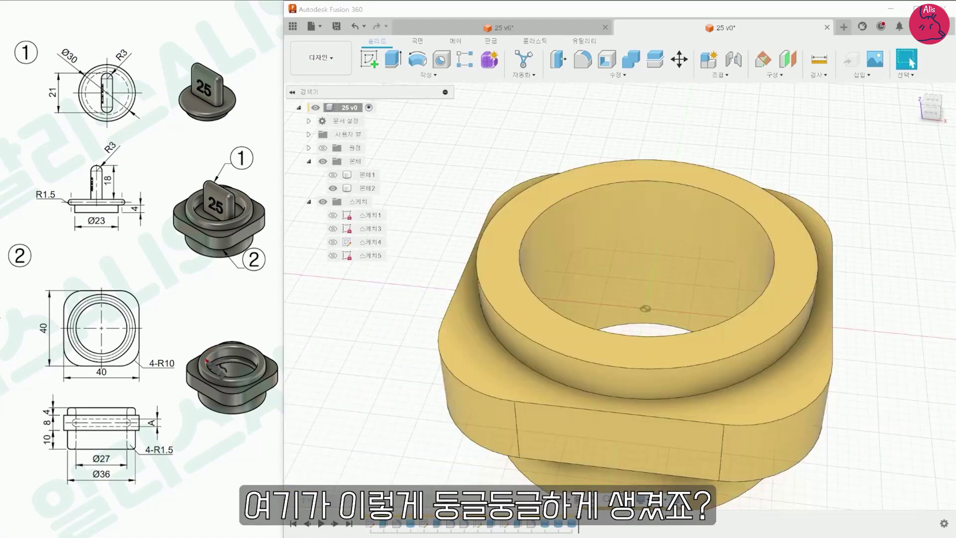
pyautogui.moveTo(172, 437); pyautogui.dragTo(177, 476)
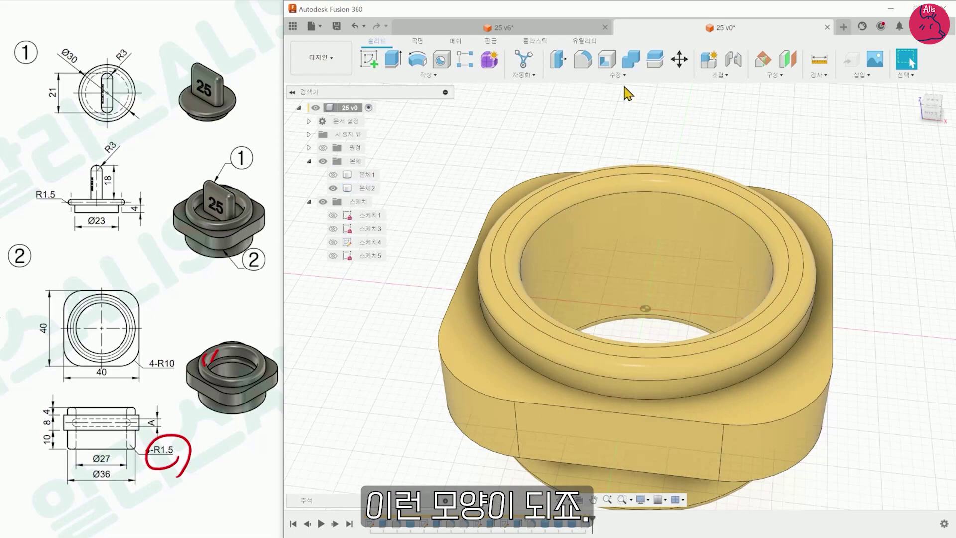
# - Inspect the rounded collars in the Shaded visual style, and restore the style shaded with visible edges only
pyautogui.click(645, 498)
pyautogui.moveTo(721, 513)
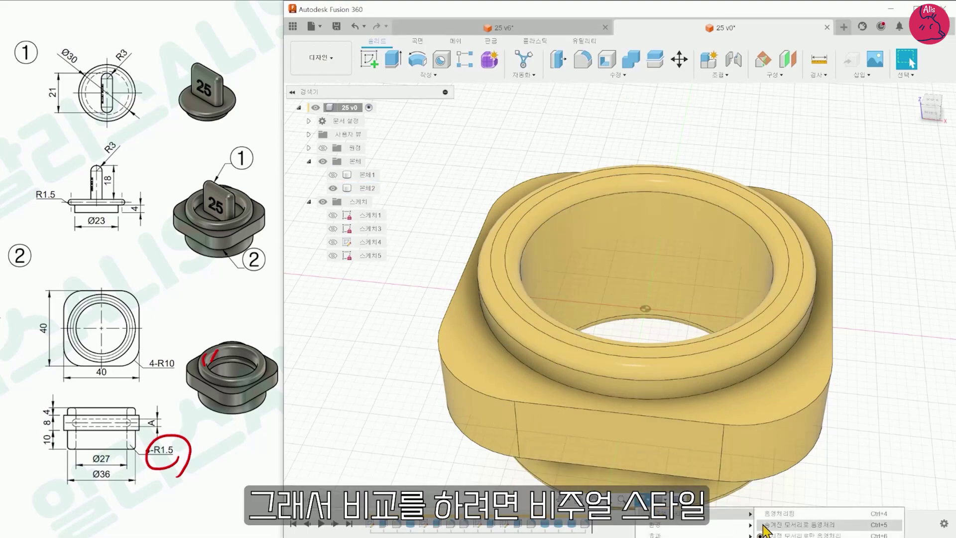
pyautogui.click(774, 518)
pyautogui.keyDown('shift'); pyautogui.moveTo(846, 433); pyautogui.dragTo(796, 379, button='middle'); pyautogui.keyUp('shift')
pyautogui.click(642, 498)
pyautogui.moveTo(662, 514)
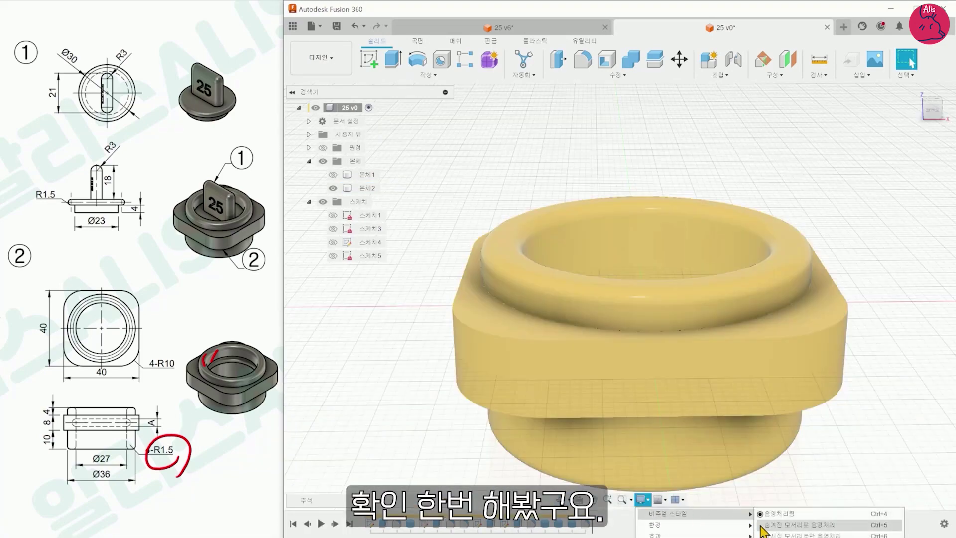
pyautogui.click(777, 532)
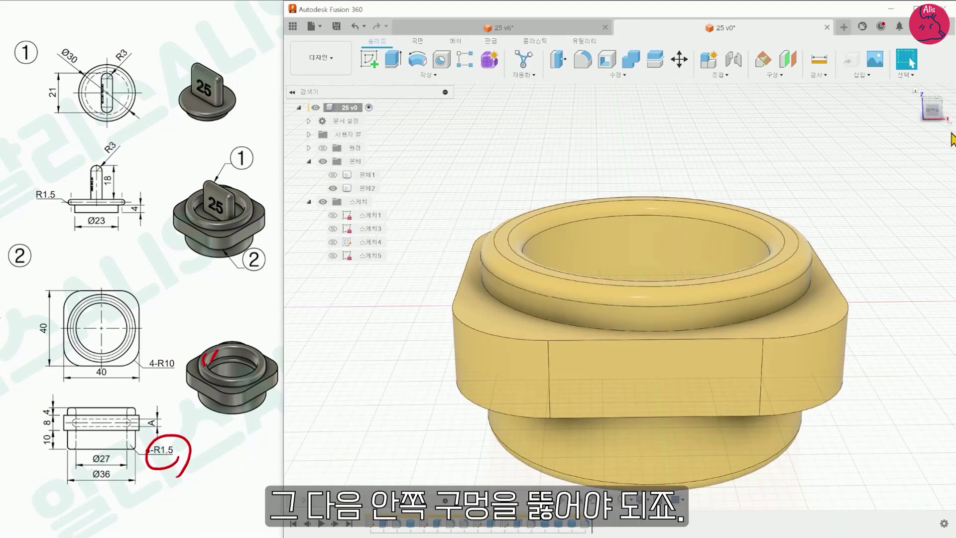
# - Show the plug body to check how it sits inside the housing, and hide it again
pyautogui.keyDown('shift'); pyautogui.moveTo(920, 106); pyautogui.dragTo(291, 263, button='middle'); pyautogui.keyUp('shift')
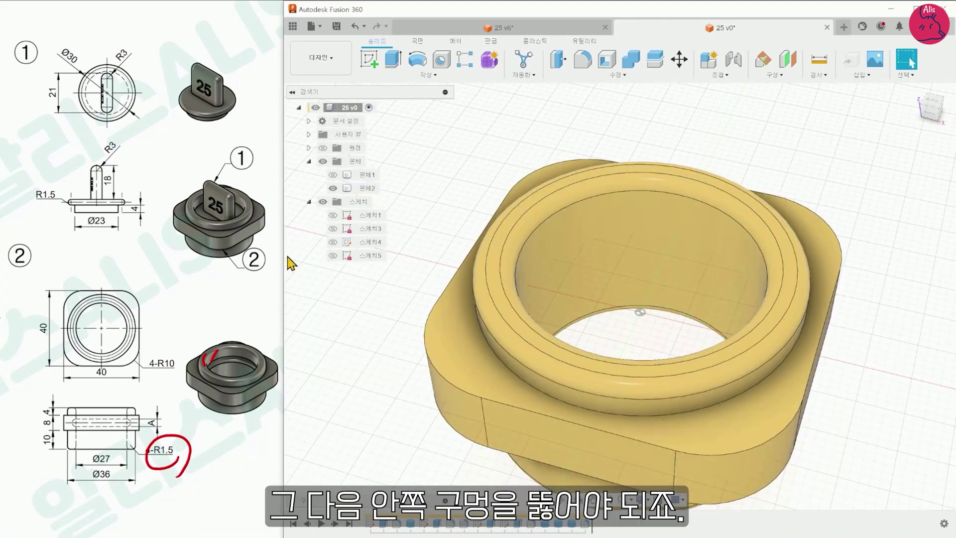
pyautogui.click(333, 175)
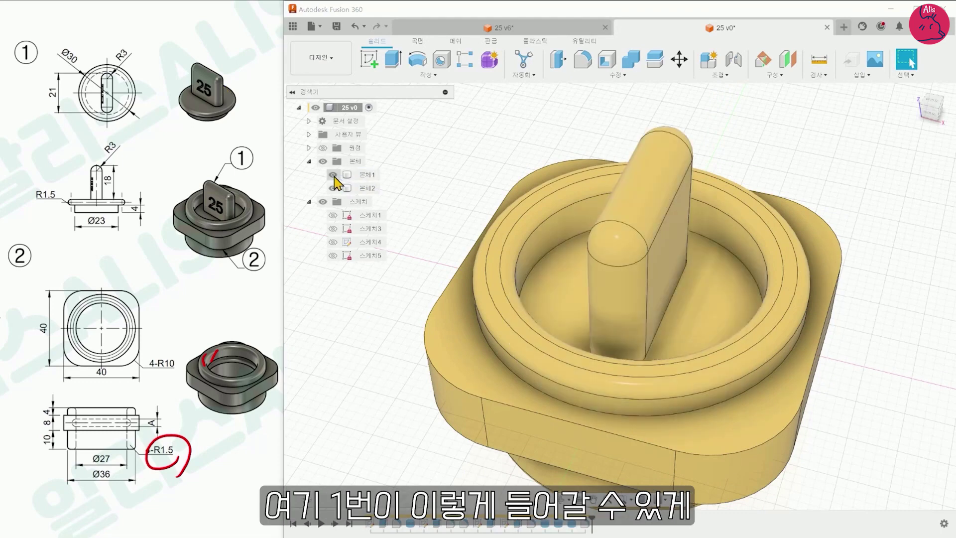
pyautogui.click(332, 175)
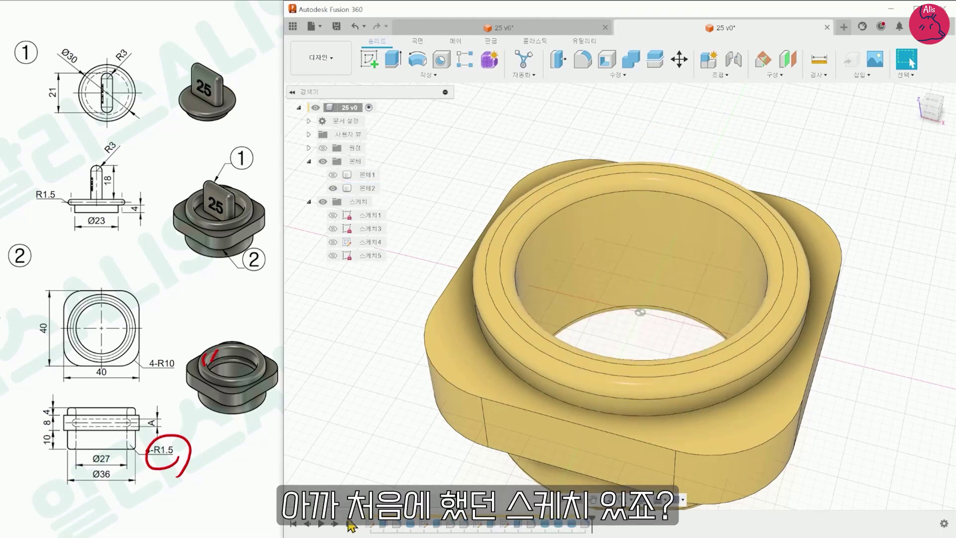
# - Edit the 40 mm square's sketch, add a 30 mm diameter circle centred on the origin, and finish the sketch
pyautogui.doubleClick(503, 524)
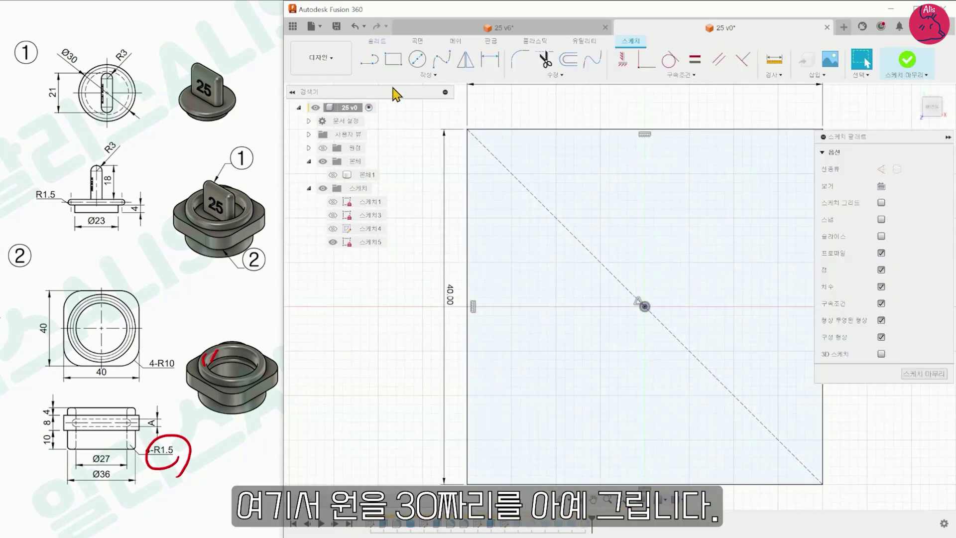
pyautogui.click(417, 58)
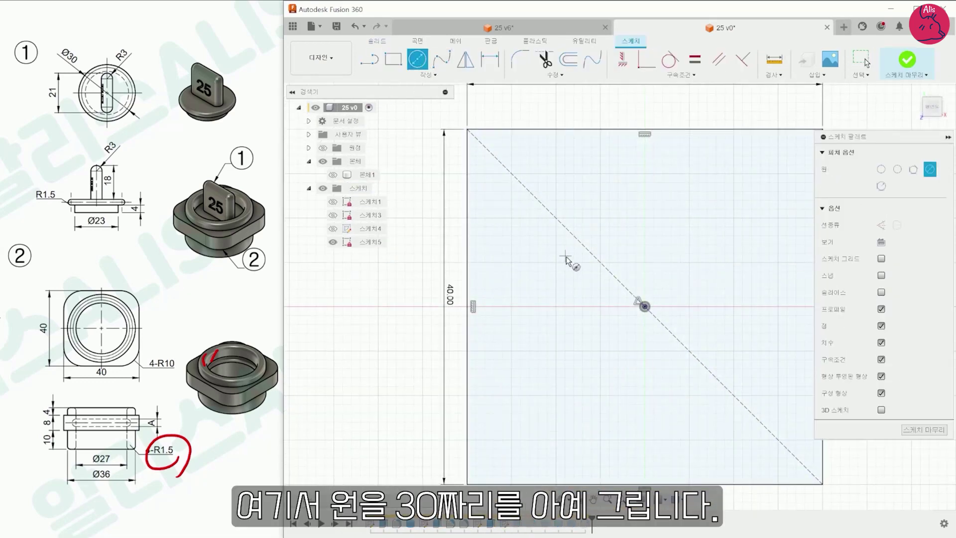
pyautogui.click(645, 306)
pyautogui.write('30')
pyautogui.press('Return')
pyautogui.press('Escape')
pyautogui.click(907, 60)
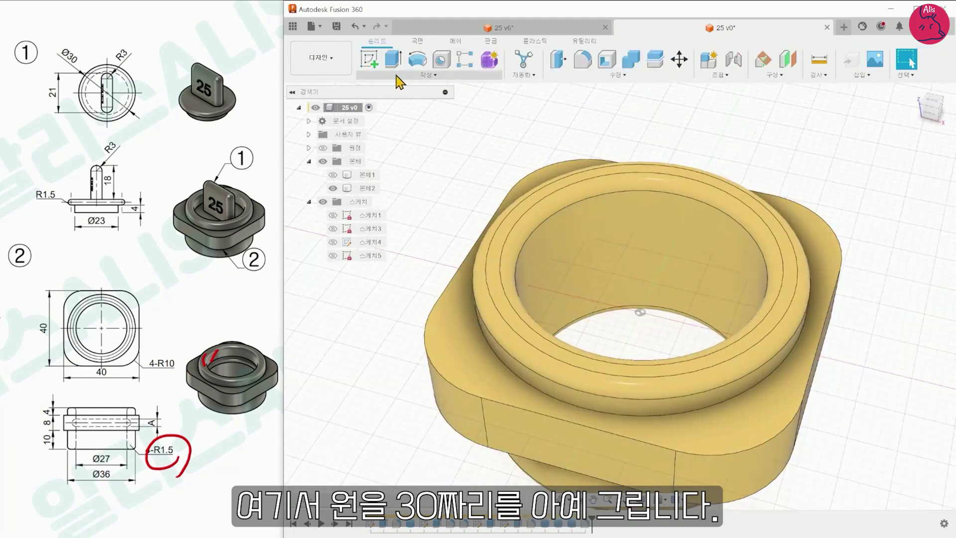
# - Cut the 30 mm circle symmetrically to a whole length of 3 mm as an inner groove, and hide the sketch
pyautogui.click(387, 66)
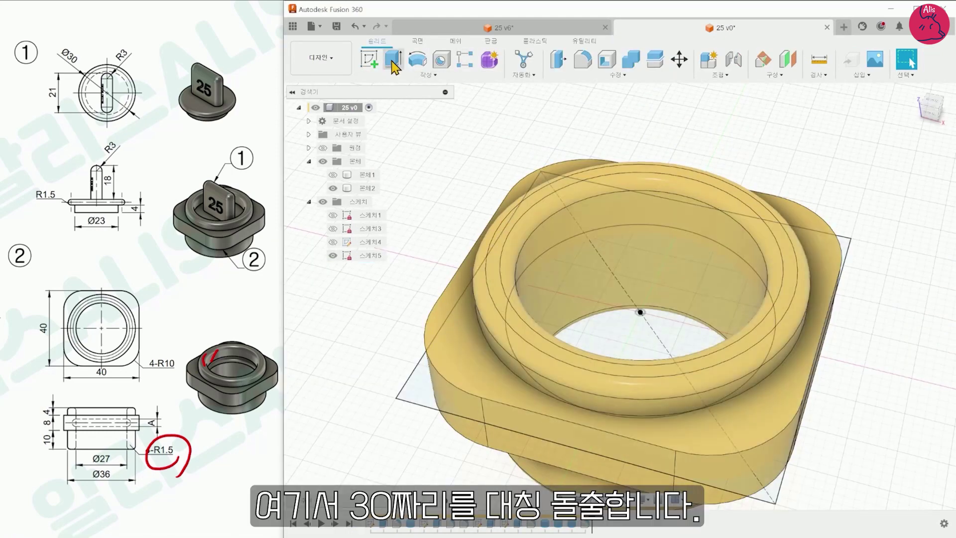
pyautogui.click(602, 240)
pyautogui.click(898, 202)
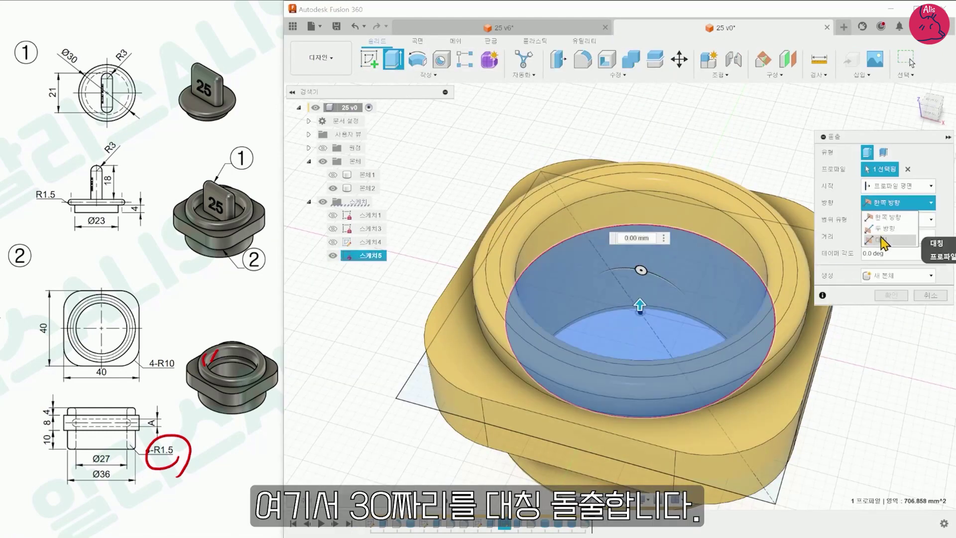
pyautogui.click(891, 236)
pyautogui.click(882, 236)
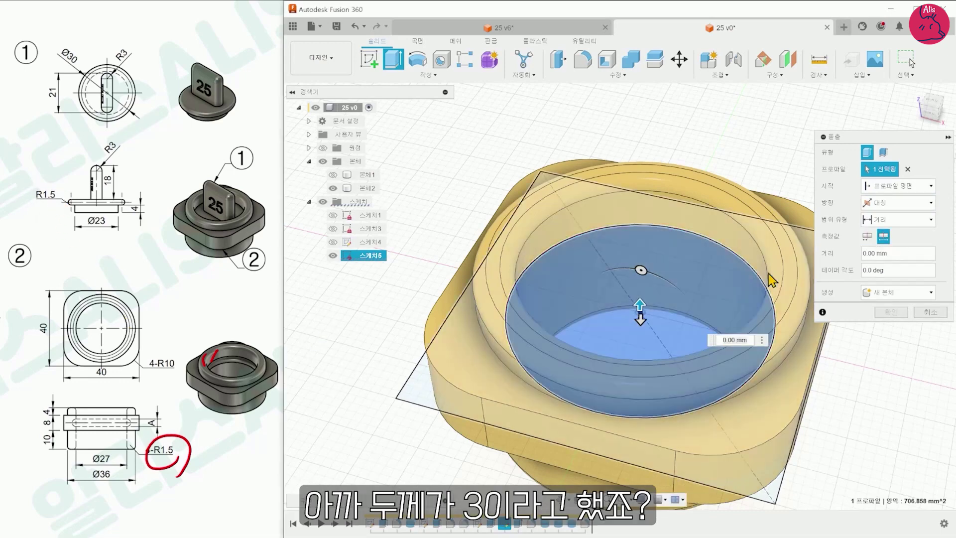
pyautogui.click(869, 253)
pyautogui.write('3')
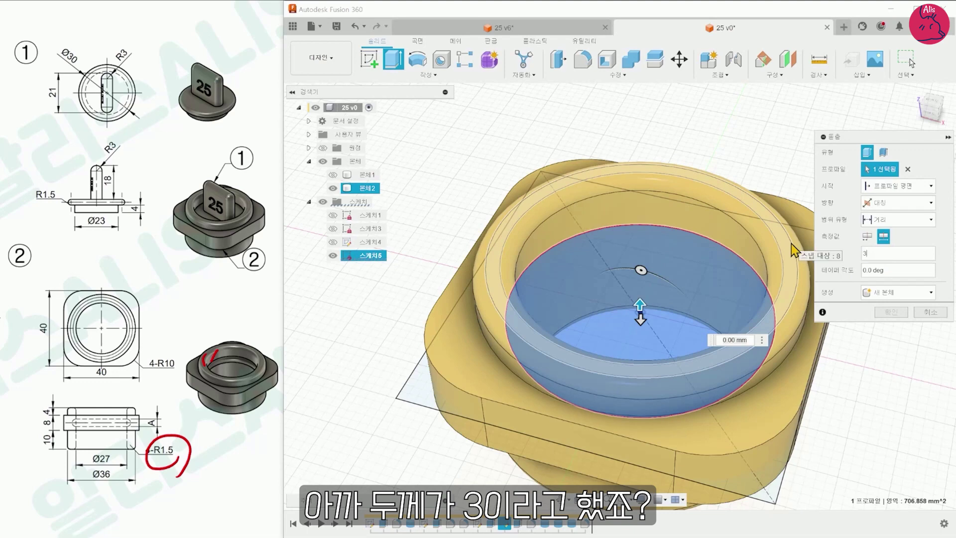
pyautogui.click(889, 329)
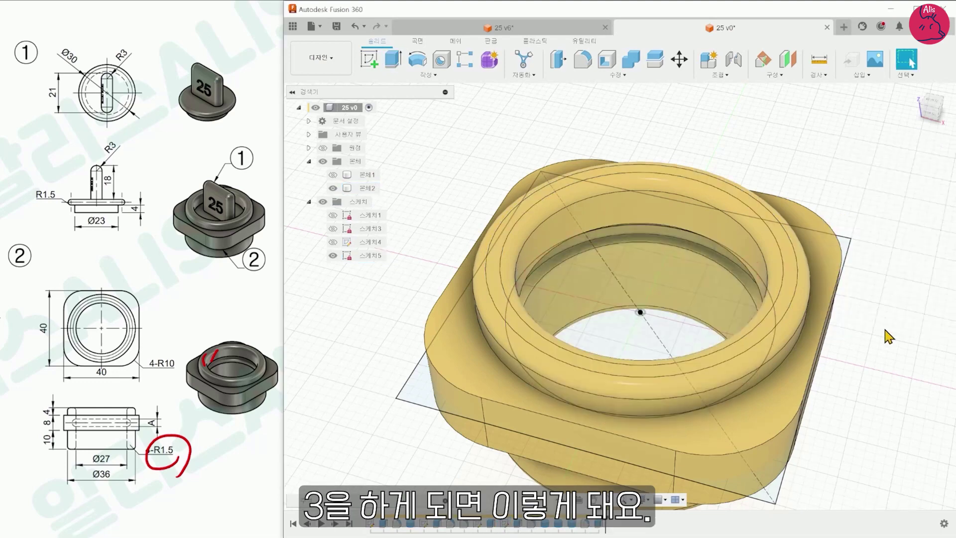
pyautogui.click(332, 255)
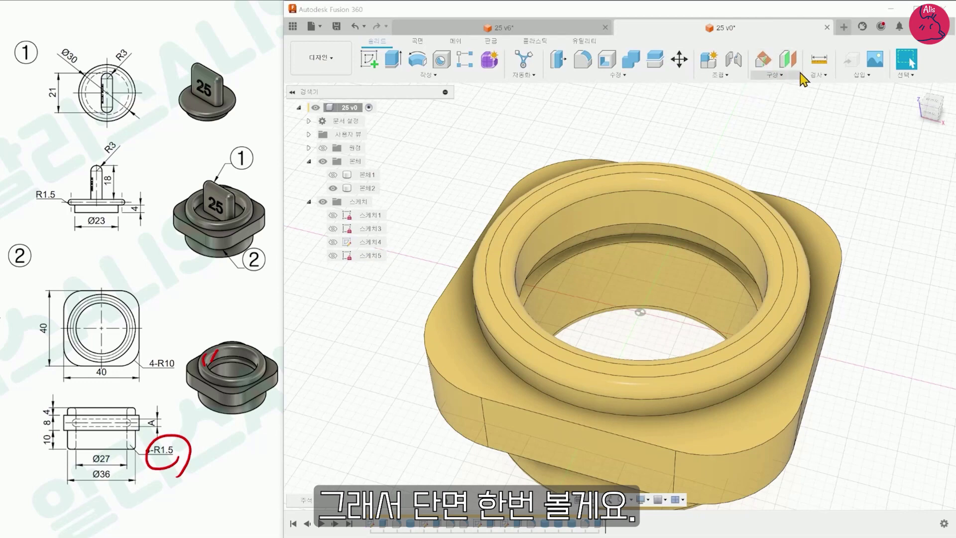
# - Create a section analysis parallel to the plate's side face, moved inward to cut through the housing's bore and groove
pyautogui.click(817, 75)
pyautogui.click(840, 190)
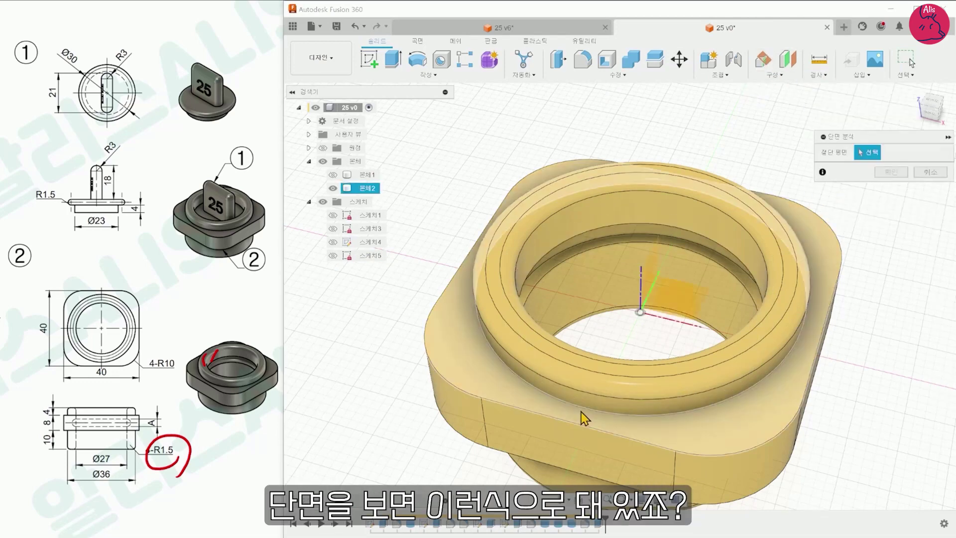
pyautogui.click(531, 439)
pyautogui.moveTo(518, 455); pyautogui.dragTo(574, 348)
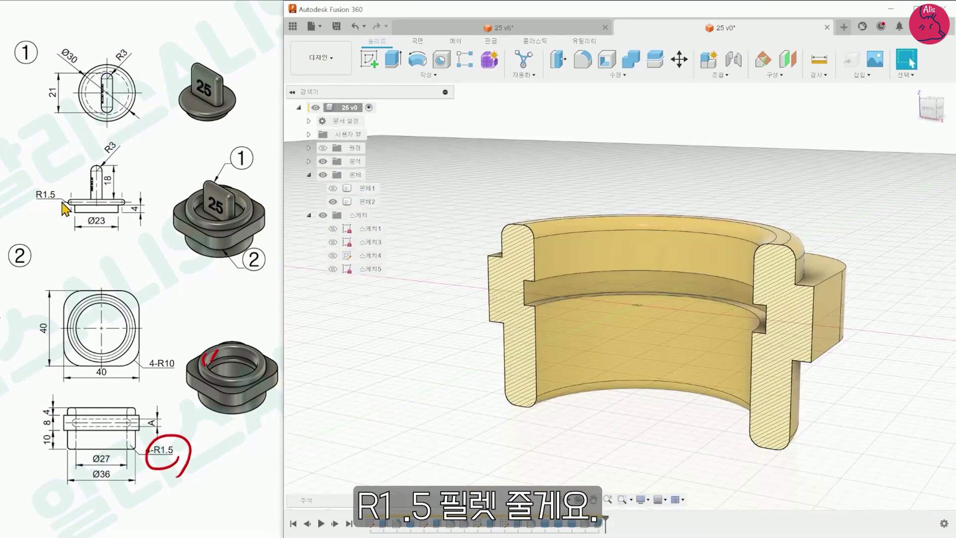
# - Fillet the upper and lower outer edges of the housing's inner groove with a 1.5 mm radius
pyautogui.click(581, 60)
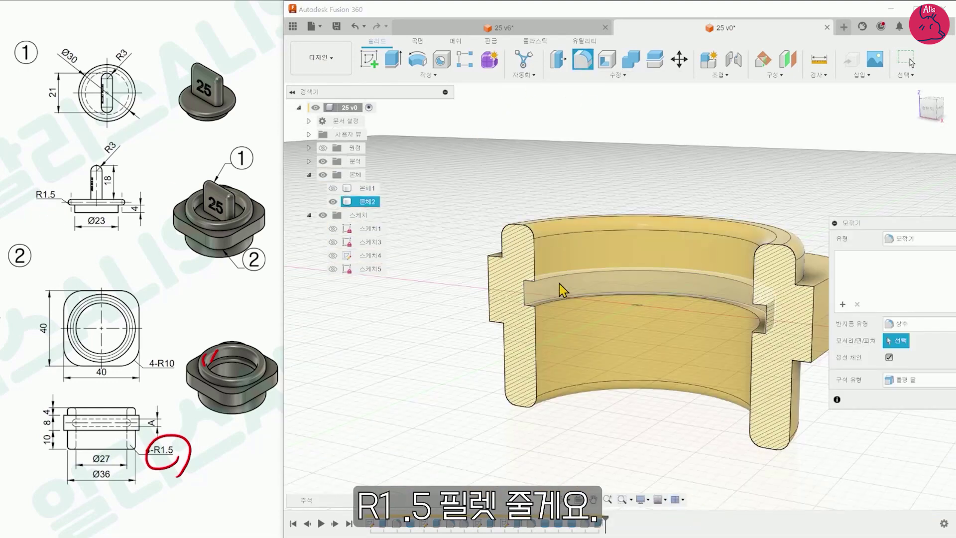
pyautogui.click(542, 275)
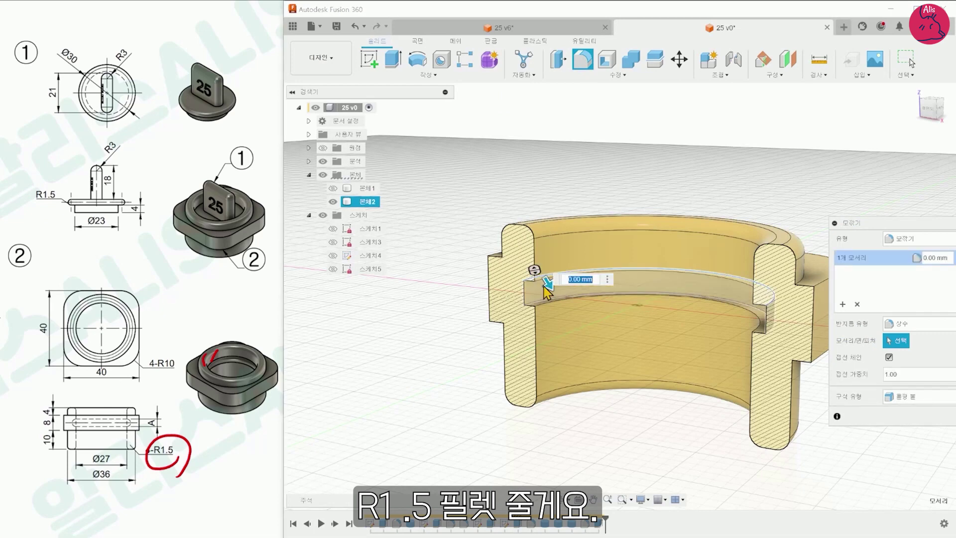
pyautogui.write('1.5')
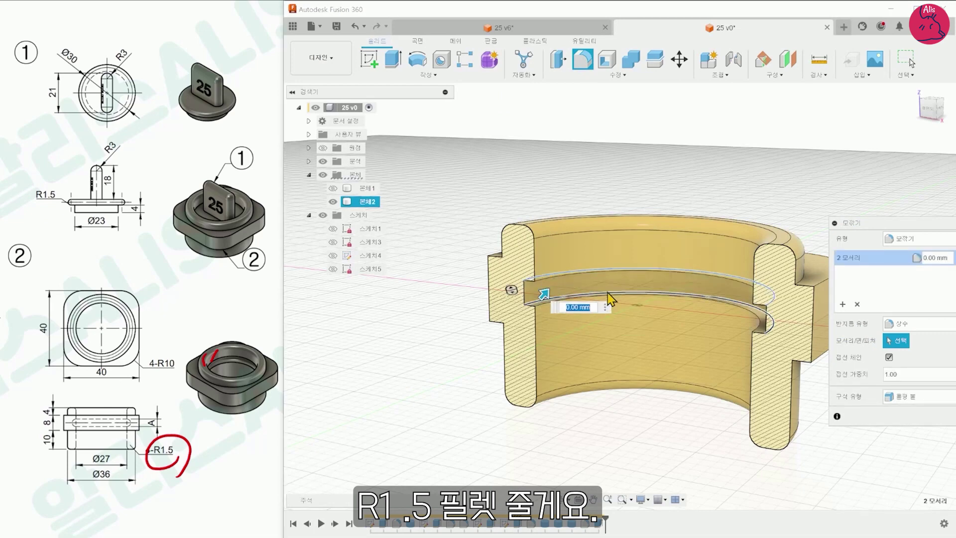
pyautogui.press('Return')
# - Show the plug body to check how its flange fits the rounded groove, and hide it again
pyautogui.click(333, 188)
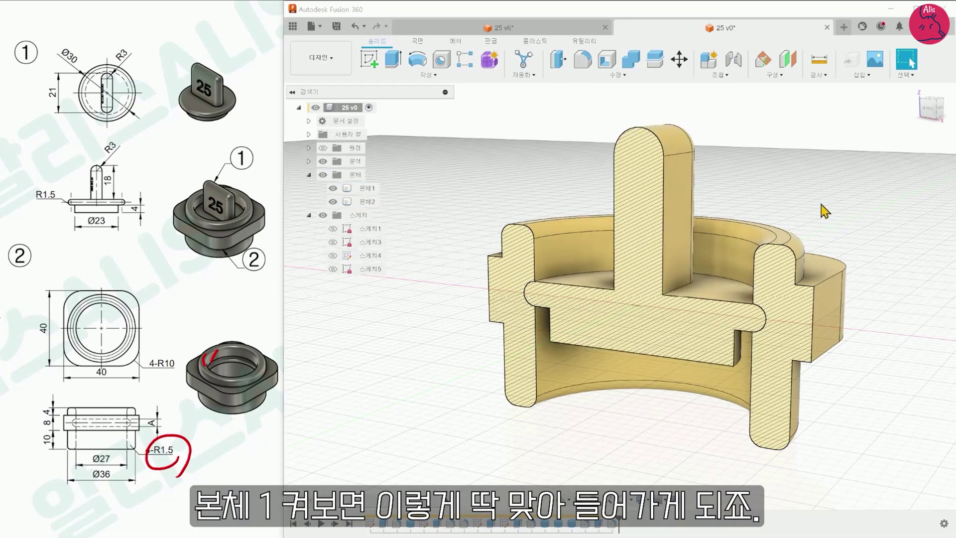
pyautogui.click(930, 109)
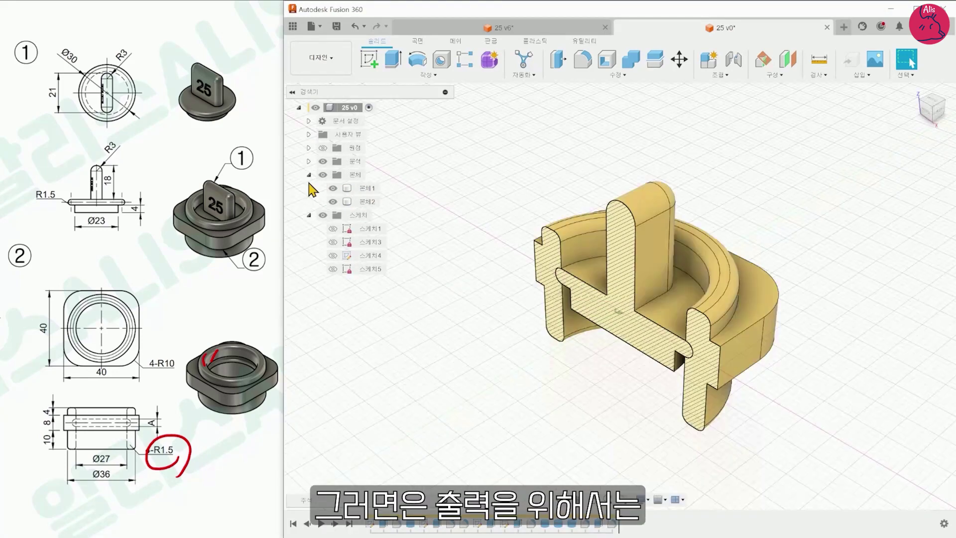
pyautogui.click(333, 188)
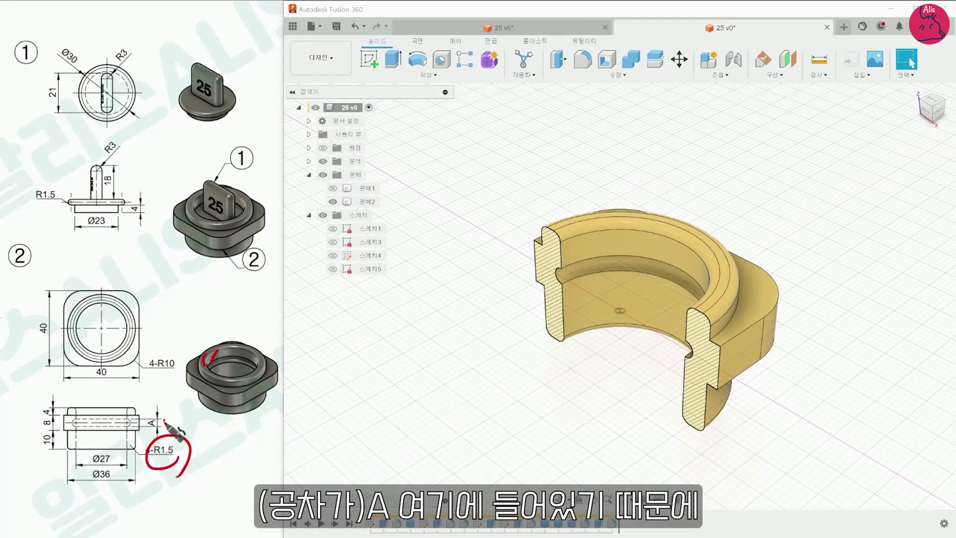
pyautogui.moveTo(460, 322)
pyautogui.mouseDown()
pyautogui.moveTo(550, 274)
pyautogui.moveTo(548, 288)
pyautogui.mouseUp()
pyautogui.moveTo(400, 354); pyautogui.dragTo(417, 359)
pyautogui.moveTo(415, 364)
pyautogui.mouseDown()
pyautogui.moveTo(417, 372)
pyautogui.moveTo(423, 368)
pyautogui.mouseUp()
pyautogui.moveTo(425, 377); pyautogui.dragTo(425, 376)
pyautogui.moveTo(429, 347); pyautogui.dragTo(453, 369)
pyautogui.moveTo(450, 356)
pyautogui.mouseDown()
pyautogui.moveTo(468, 341)
pyautogui.moveTo(490, 349)
pyautogui.mouseUp()
pyautogui.click(486, 350)
pyautogui.moveTo(491, 332); pyautogui.dragTo(503, 327)
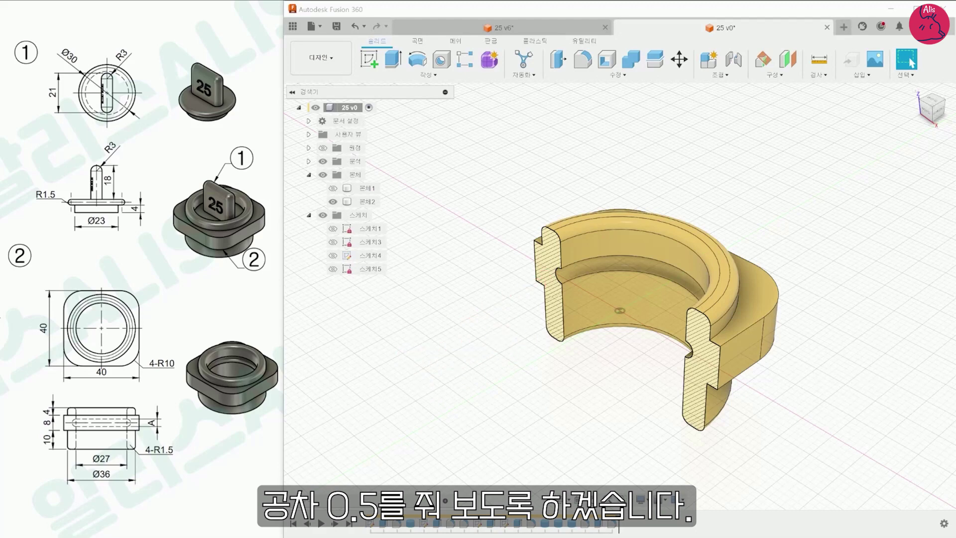
# - Offset the rounded groove face of the housing by -0.5 mm as a new offset for clearance
pyautogui.click(558, 61)
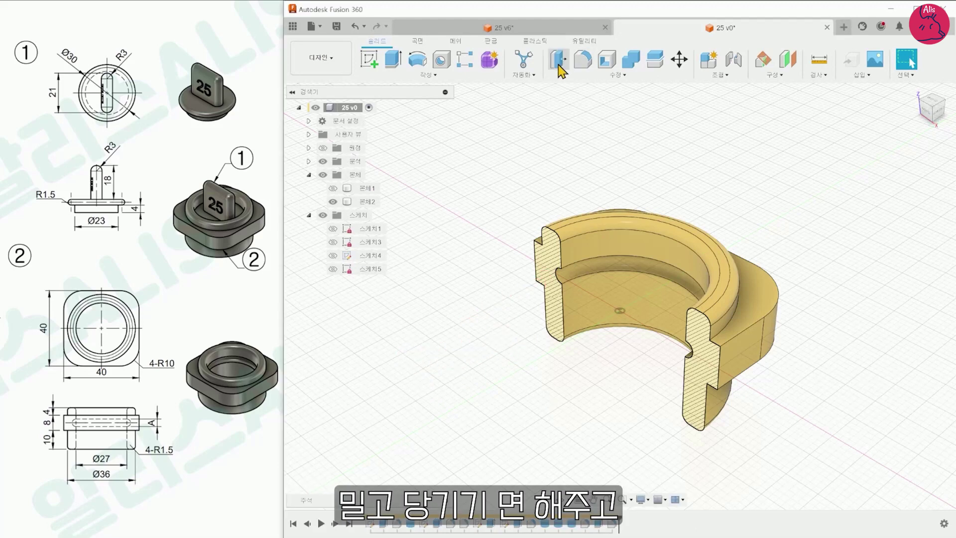
pyautogui.click(585, 269)
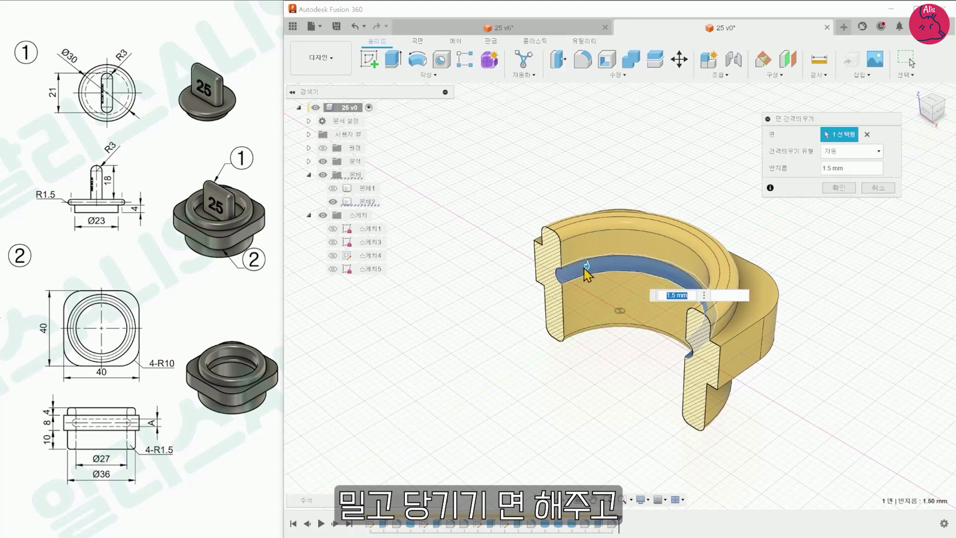
pyautogui.click(851, 151)
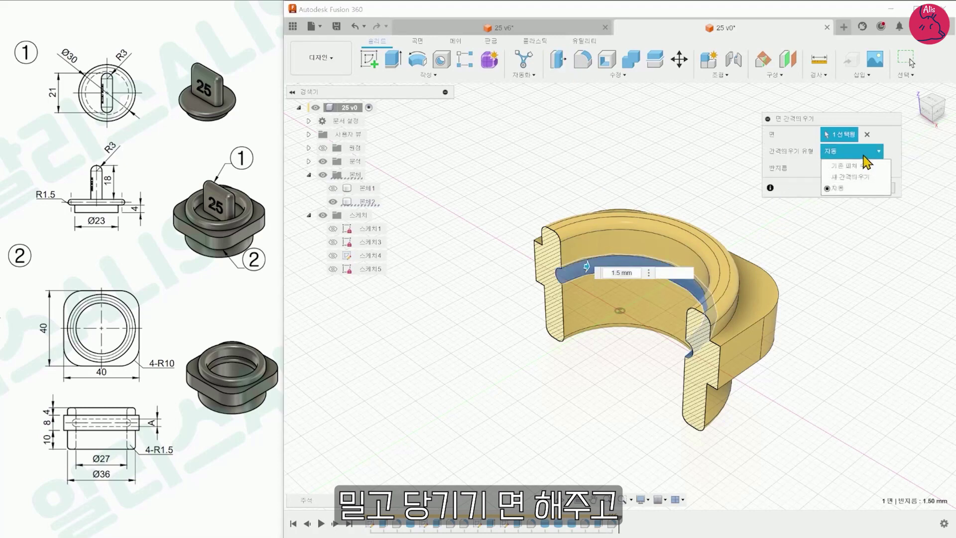
pyautogui.click(848, 178)
pyautogui.write('-0.5')
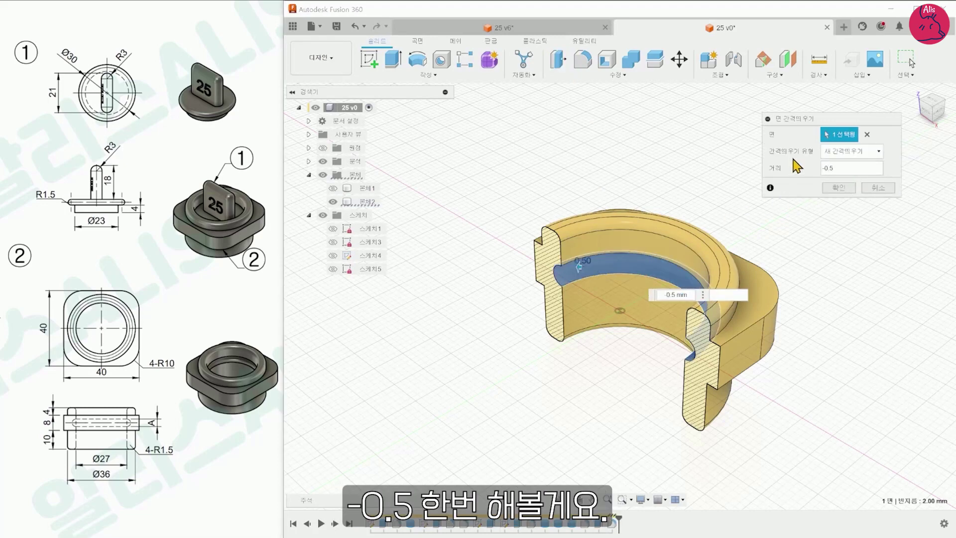
pyautogui.click(838, 188)
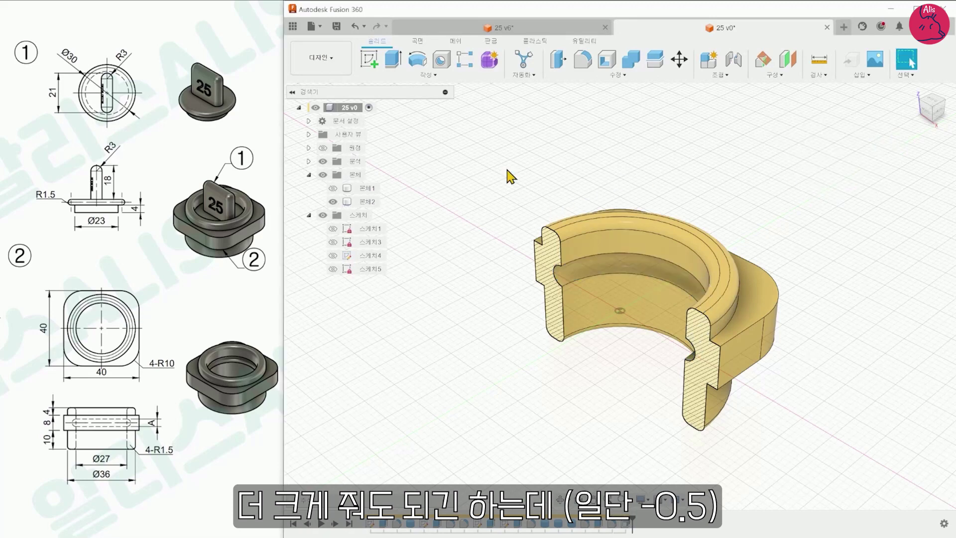
# - Show the plug body, try moving it within the housing without keeping the move, and hide the section analysis
pyautogui.click(333, 188)
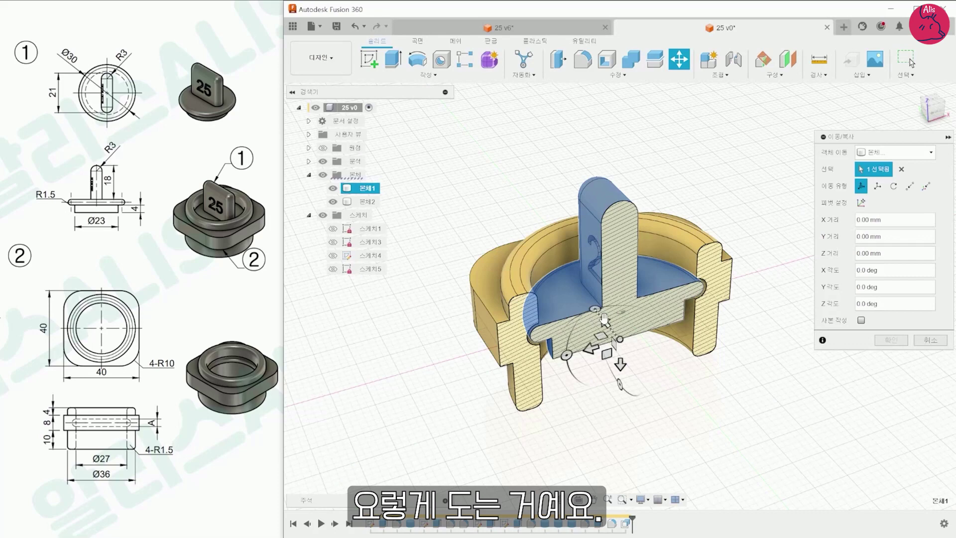
pyautogui.moveTo(593, 310)
pyautogui.mouseDown()
pyautogui.moveTo(580, 324)
pyautogui.moveTo(617, 311)
pyautogui.moveTo(551, 354)
pyautogui.moveTo(608, 313)
pyautogui.moveTo(568, 351)
pyautogui.moveTo(630, 356)
pyautogui.moveTo(628, 309)
pyautogui.mouseUp()
pyautogui.click(930, 340)
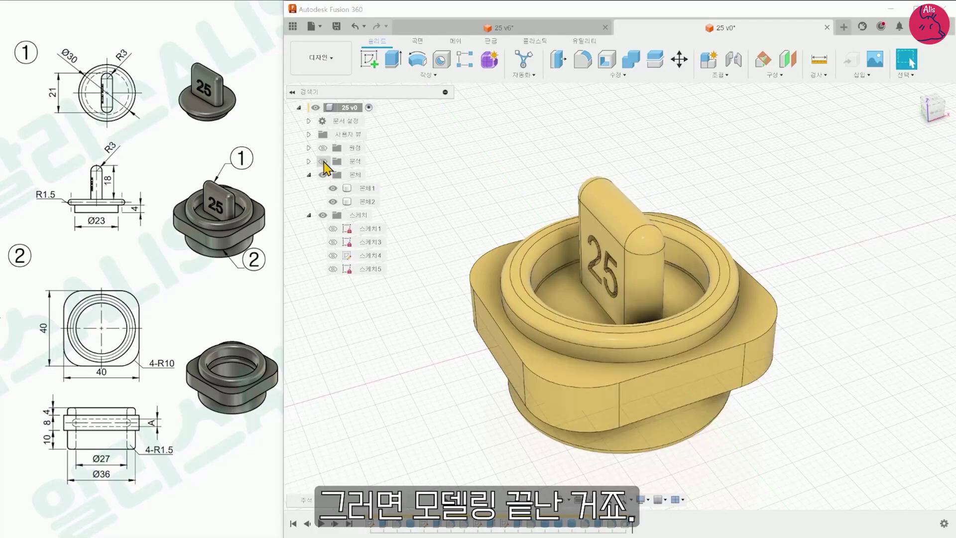
pyautogui.moveTo(936, 103)
pyautogui.mouseDown()
pyautogui.moveTo(950, 90)
pyautogui.moveTo(937, 98)
pyautogui.mouseUp()
pyautogui.keyDown('shift'); pyautogui.moveTo(619, 296); pyautogui.dragTo(628, 309, button='middle'); pyautogui.keyUp('shift')
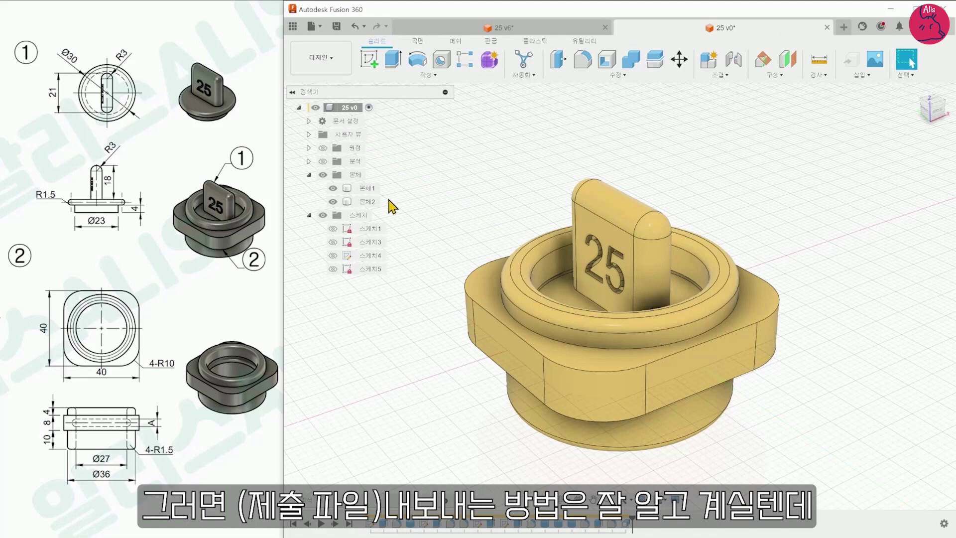
pyautogui.click(345, 107)
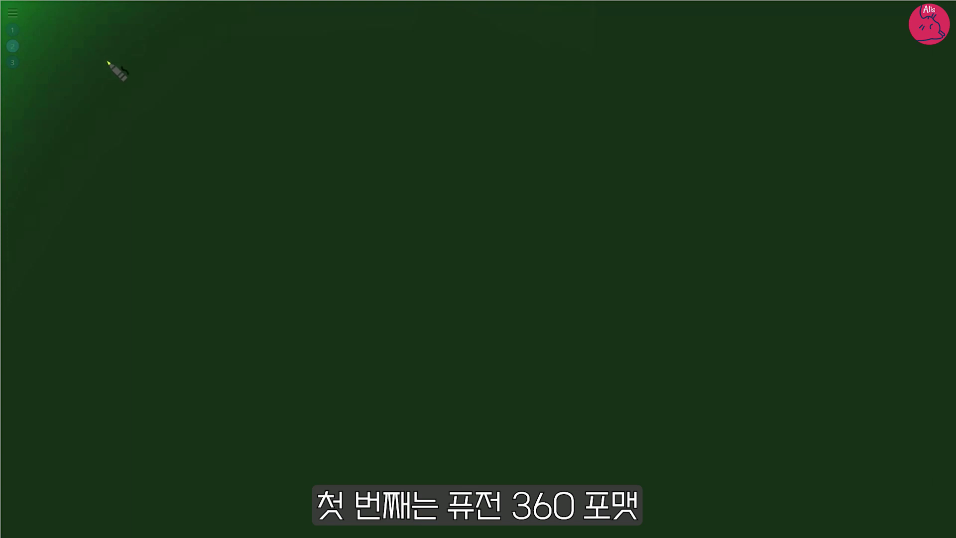
pyautogui.moveTo(124, 71); pyautogui.dragTo(124, 100)
pyautogui.click(155, 97)
pyautogui.moveTo(201, 75)
pyautogui.mouseDown()
pyautogui.moveTo(196, 87)
pyautogui.moveTo(433, 94)
pyautogui.moveTo(467, 106)
pyautogui.moveTo(512, 83)
pyautogui.moveTo(512, 105)
pyautogui.mouseUp()
pyautogui.moveTo(119, 133); pyautogui.dragTo(144, 162)
pyautogui.click(159, 156)
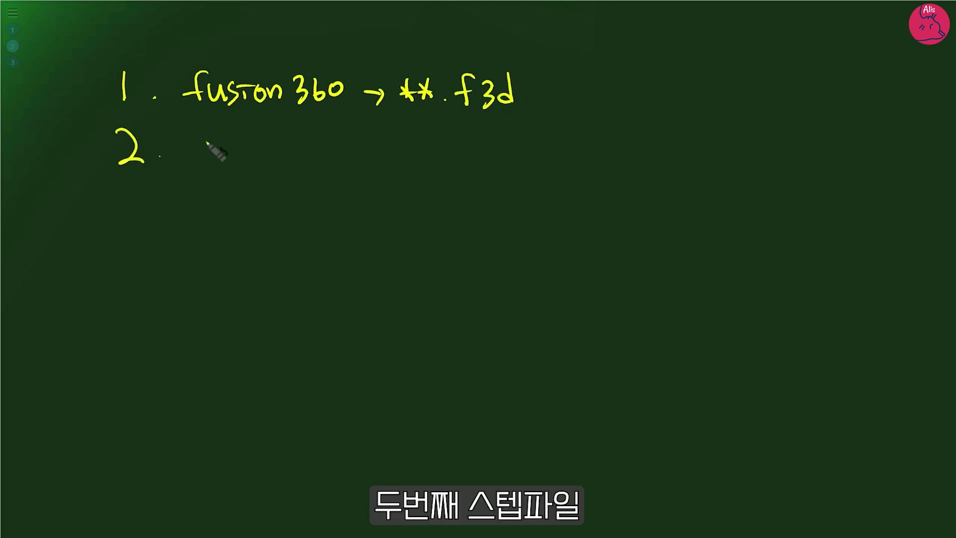
pyautogui.moveTo(219, 140)
pyautogui.mouseDown()
pyautogui.moveTo(204, 167)
pyautogui.moveTo(249, 140)
pyautogui.moveTo(271, 148)
pyautogui.moveTo(518, 142)
pyautogui.moveTo(509, 155)
pyautogui.mouseUp()
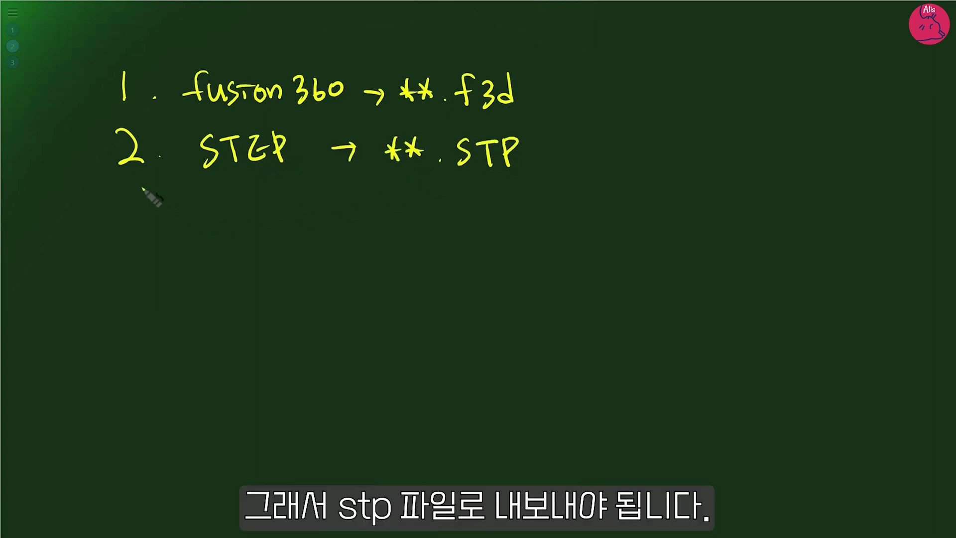
pyautogui.moveTo(126, 202); pyautogui.dragTo(137, 225)
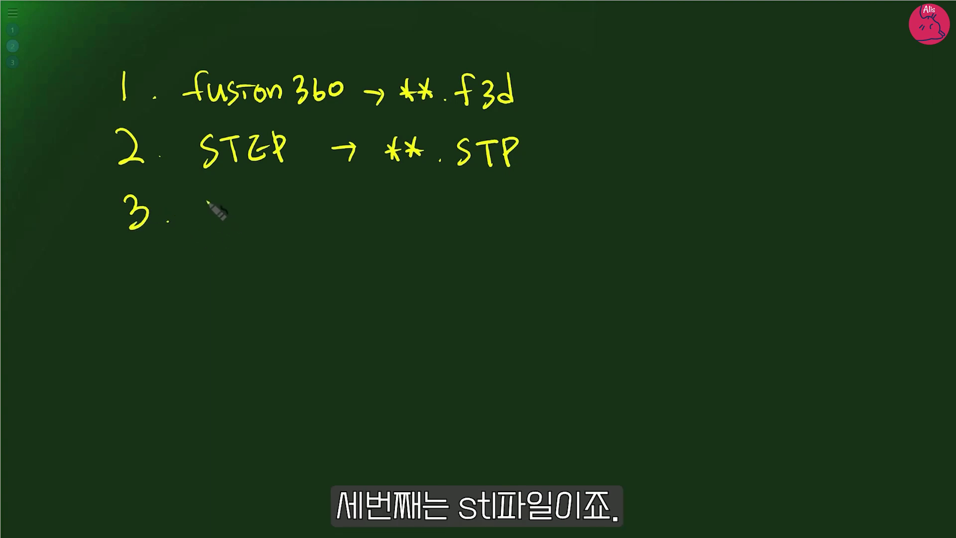
pyautogui.moveTo(214, 197); pyautogui.dragTo(207, 220)
pyautogui.moveTo(261, 197)
pyautogui.mouseDown()
pyautogui.moveTo(288, 220)
pyautogui.moveTo(415, 219)
pyautogui.mouseUp()
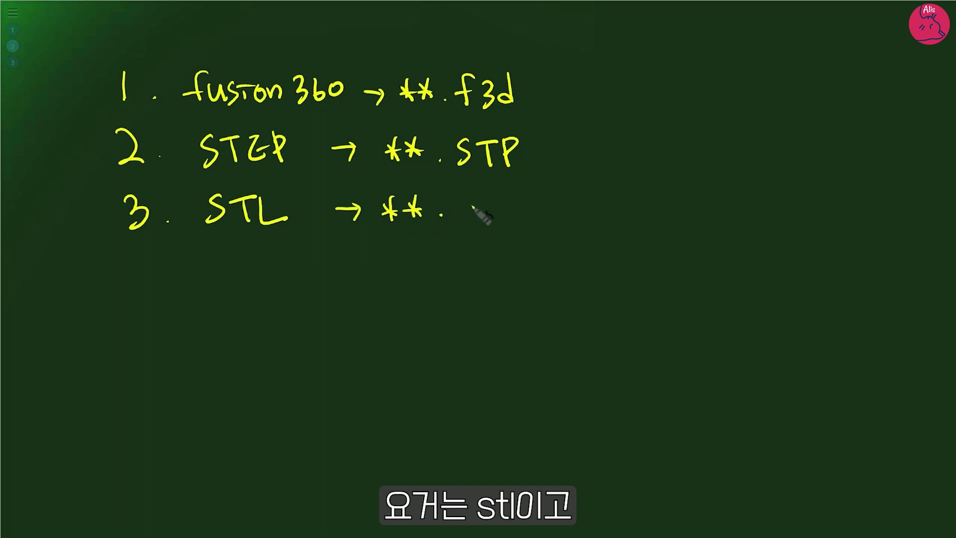
pyautogui.moveTo(480, 195)
pyautogui.mouseDown()
pyautogui.moveTo(465, 215)
pyautogui.moveTo(499, 198)
pyautogui.mouseUp()
pyautogui.moveTo(489, 198); pyautogui.dragTo(486, 219)
pyautogui.moveTo(510, 195); pyautogui.dragTo(527, 216)
pyautogui.moveTo(354, 251)
pyautogui.mouseDown()
pyautogui.moveTo(357, 282)
pyautogui.moveTo(451, 272)
pyautogui.mouseUp()
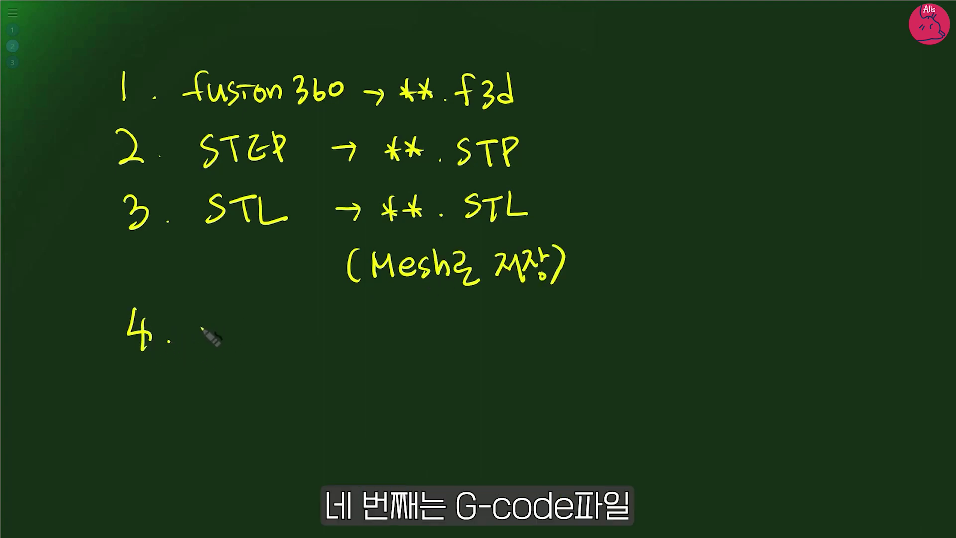
pyautogui.moveTo(191, 326)
pyautogui.mouseDown()
pyautogui.moveTo(205, 359)
pyautogui.moveTo(215, 327)
pyautogui.moveTo(416, 327)
pyautogui.moveTo(545, 303)
pyautogui.moveTo(460, 311)
pyautogui.moveTo(468, 343)
pyautogui.moveTo(551, 324)
pyautogui.moveTo(551, 342)
pyautogui.mouseUp()
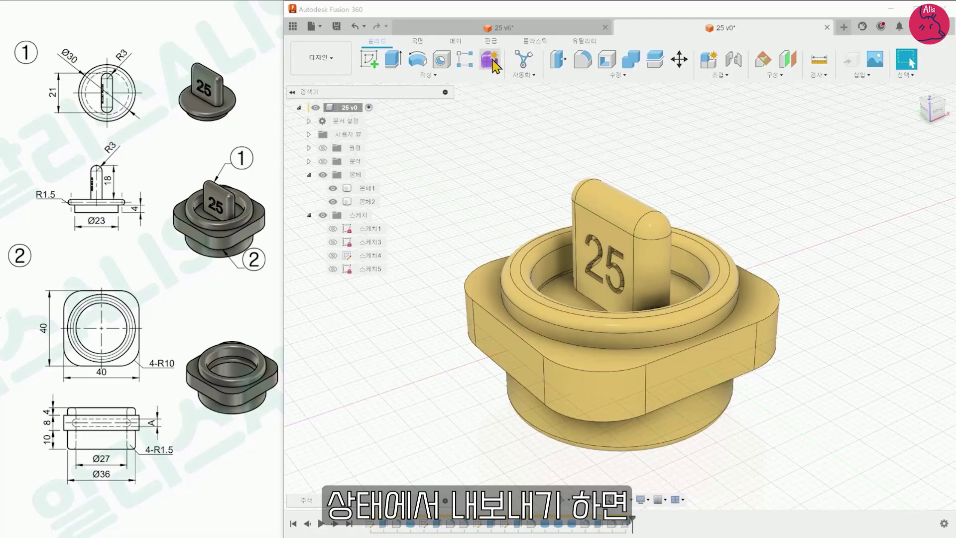
# - Open the export settings for the whole design with the Fusion file (*.f3d) format
pyautogui.click(348, 108)
pyautogui.rightClick(346, 109)
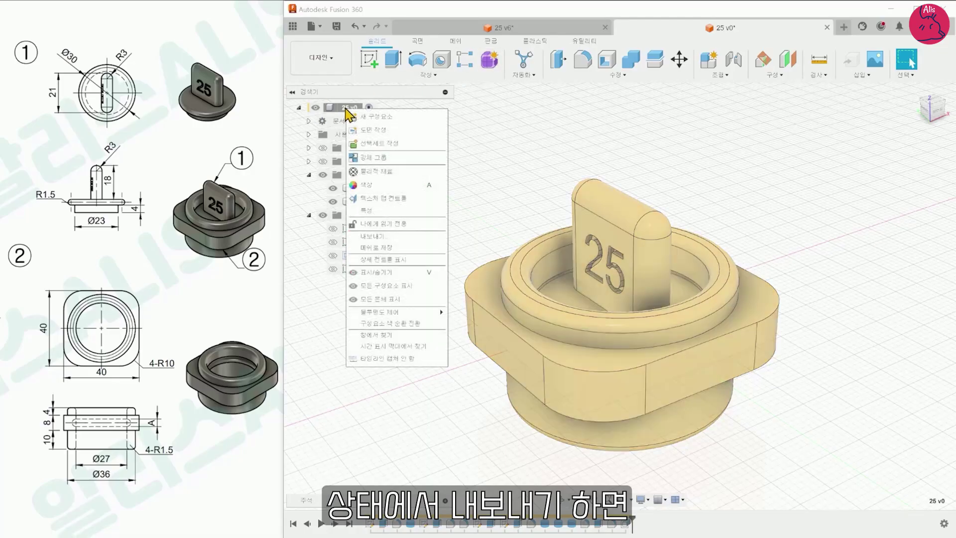
pyautogui.click(391, 237)
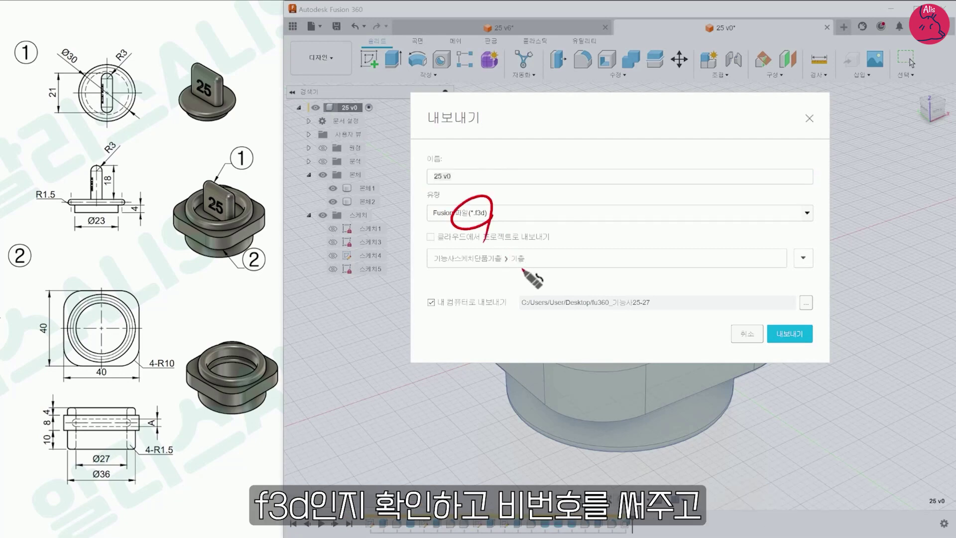
pyautogui.moveTo(450, 168)
pyautogui.mouseDown()
pyautogui.moveTo(443, 194)
pyautogui.moveTo(468, 186)
pyautogui.mouseUp()
pyautogui.moveTo(478, 168)
pyautogui.mouseDown()
pyautogui.moveTo(548, 191)
pyautogui.moveTo(540, 182)
pyautogui.moveTo(536, 192)
pyautogui.mouseUp()
pyautogui.moveTo(526, 193); pyautogui.dragTo(546, 188)
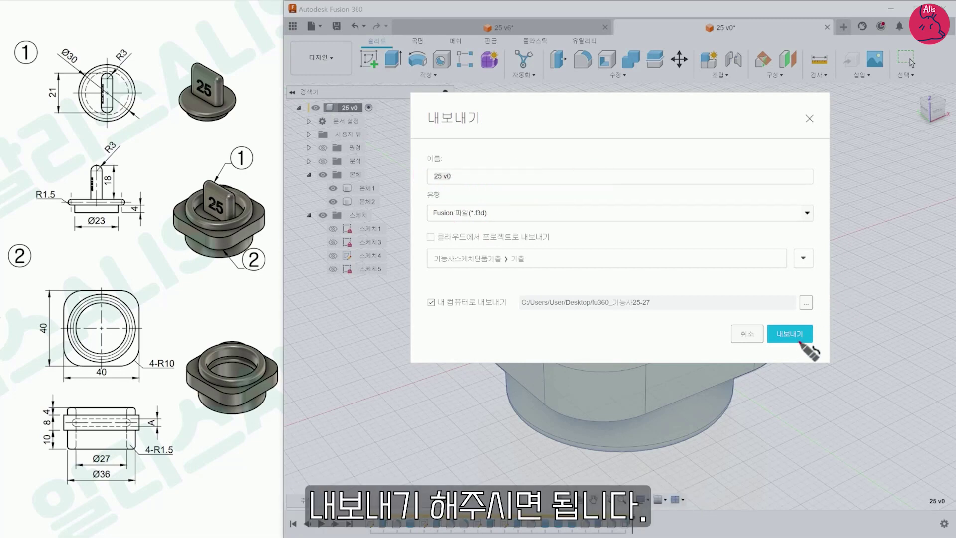
pyautogui.moveTo(799, 342)
pyautogui.mouseDown()
pyautogui.moveTo(803, 309)
pyautogui.moveTo(794, 357)
pyautogui.mouseUp()
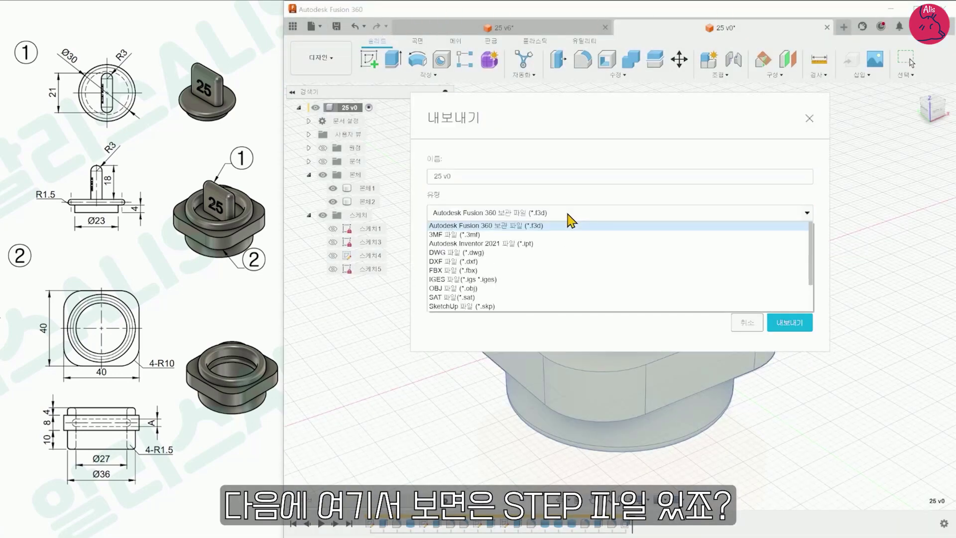
# - Set the design's export format to STEP (*.stp *.step)
pyautogui.click(557, 213)
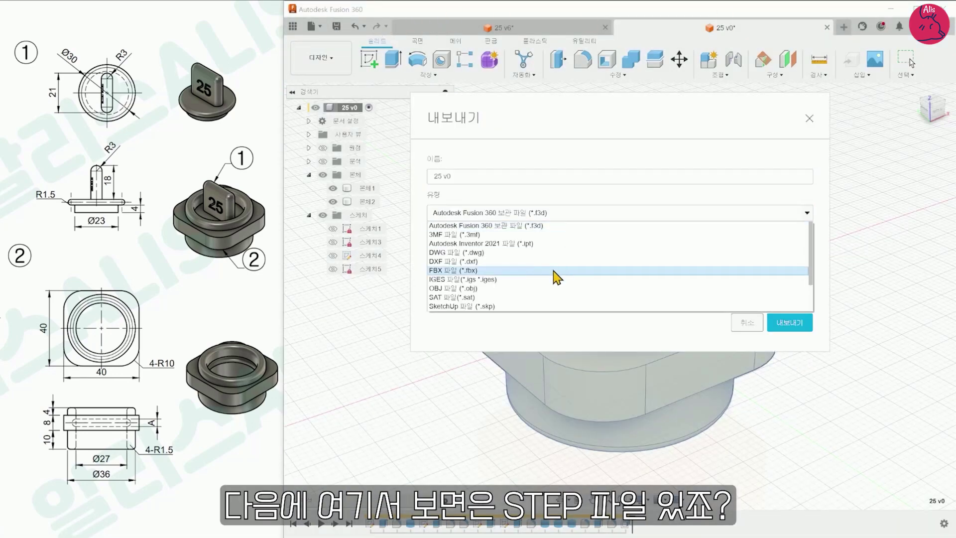
pyautogui.scroll(-3, 494, 272)
pyautogui.click(495, 294)
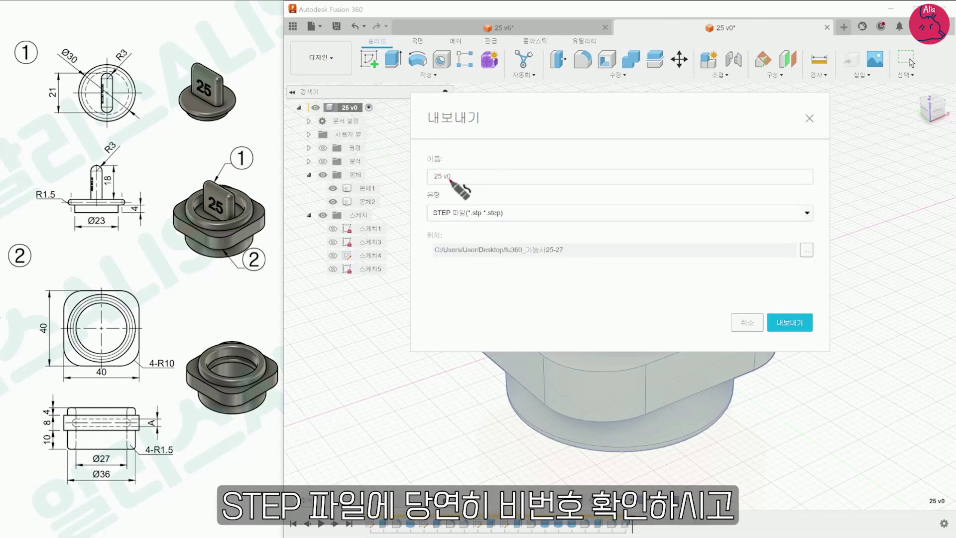
pyautogui.moveTo(456, 160)
pyautogui.mouseDown()
pyautogui.moveTo(449, 198)
pyautogui.moveTo(463, 235)
pyautogui.mouseUp()
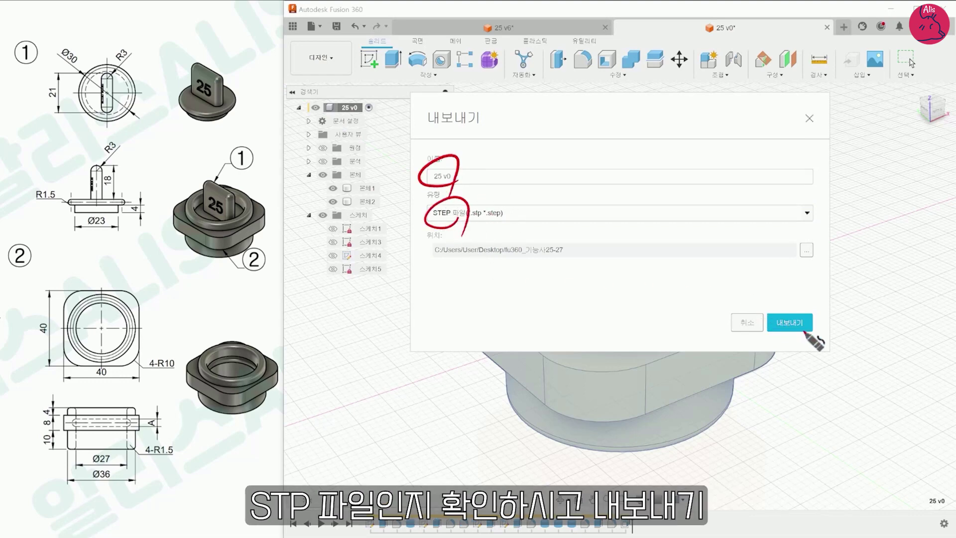
pyautogui.moveTo(795, 337); pyautogui.dragTo(791, 334)
pyautogui.moveTo(816, 239)
pyautogui.mouseDown()
pyautogui.moveTo(799, 282)
pyautogui.moveTo(785, 261)
pyautogui.moveTo(779, 273)
pyautogui.mouseUp()
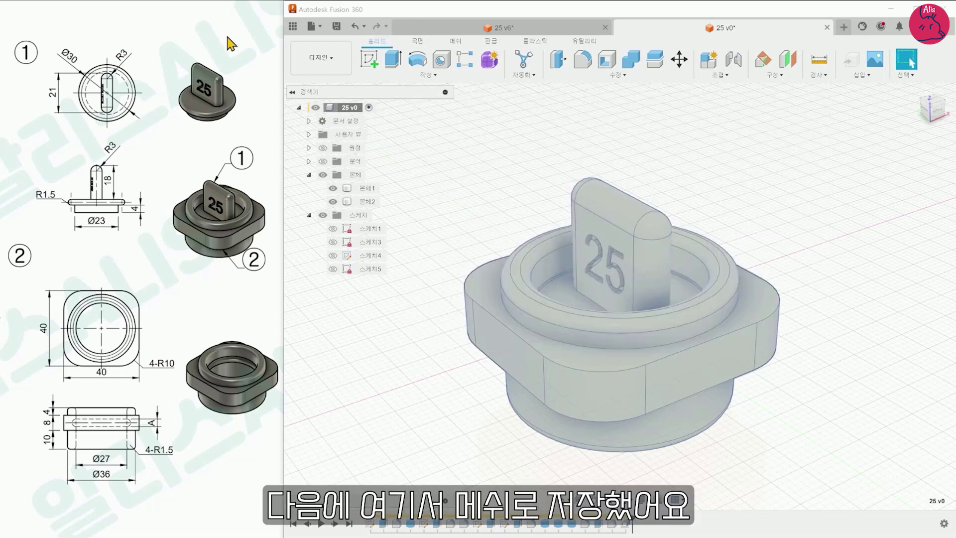
# - Open the export settings for the whole design again and try the STL (*.stl) format
pyautogui.rightClick(347, 111)
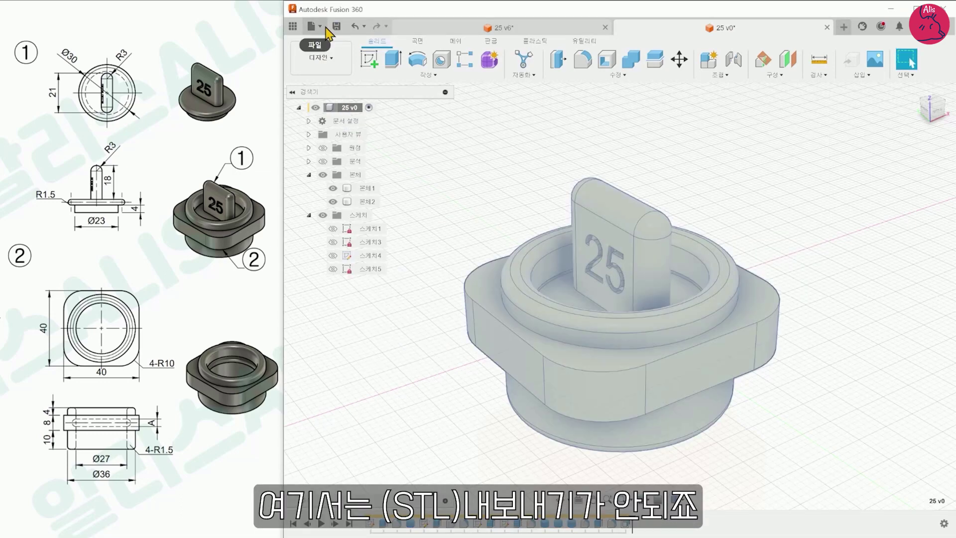
pyautogui.click(313, 26)
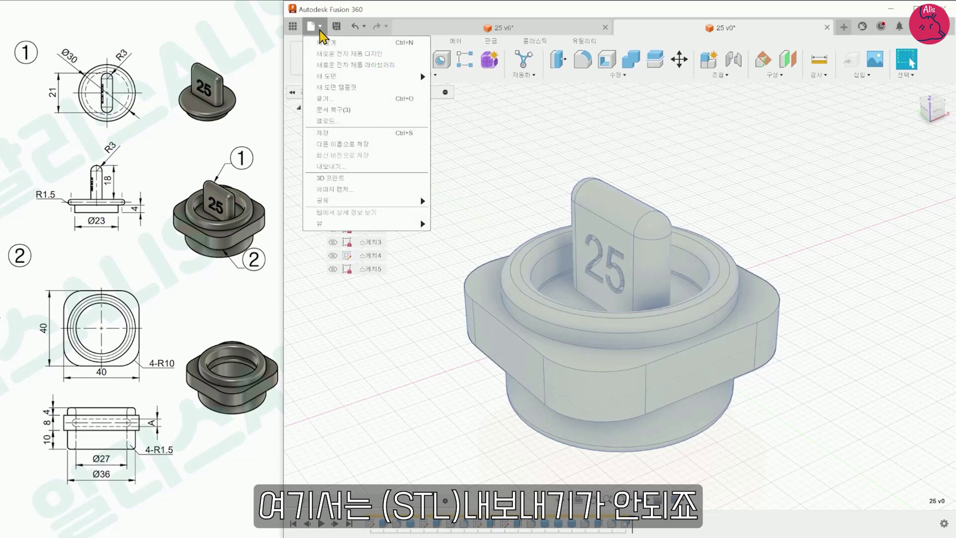
pyautogui.click(348, 167)
pyautogui.click(590, 213)
pyautogui.scroll(-2, 587, 246)
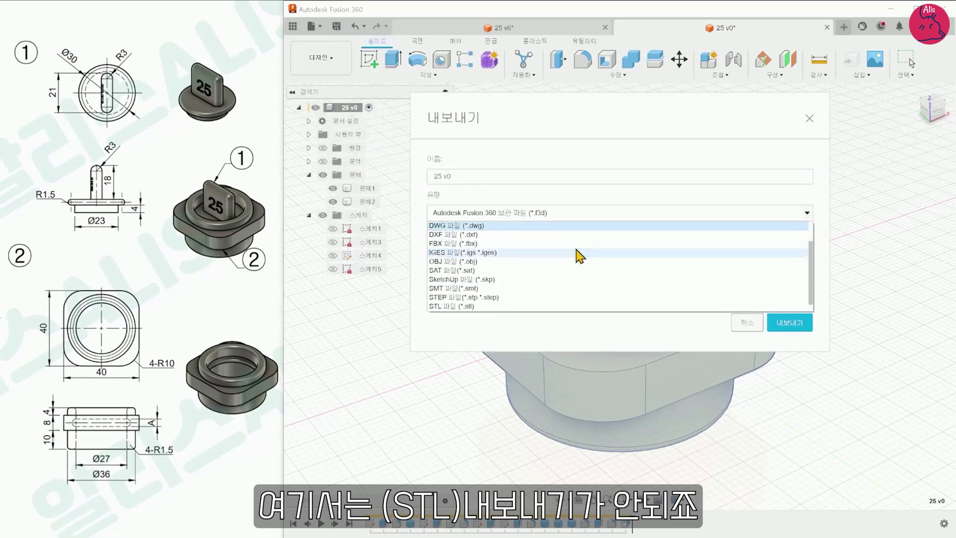
pyautogui.click(453, 297)
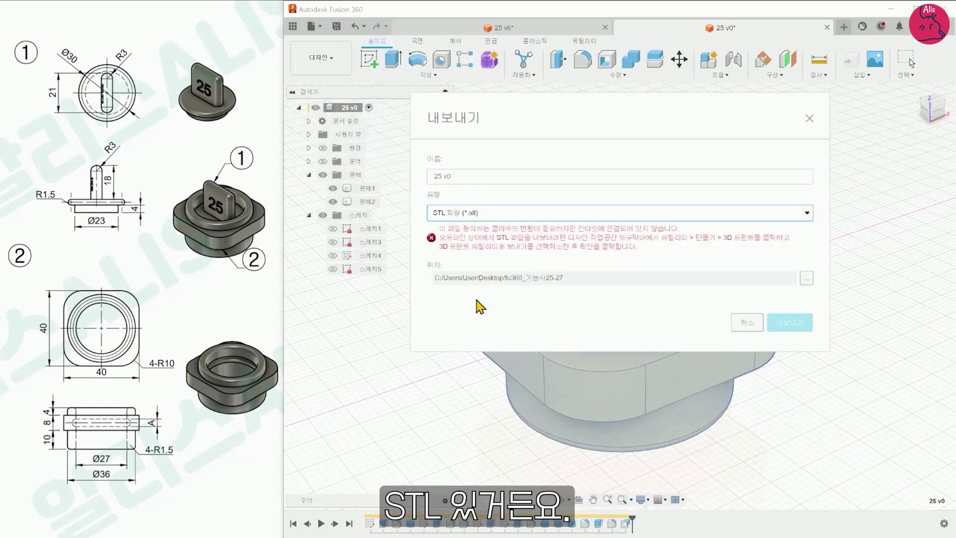
pyautogui.hotkey('ctrl', '2')
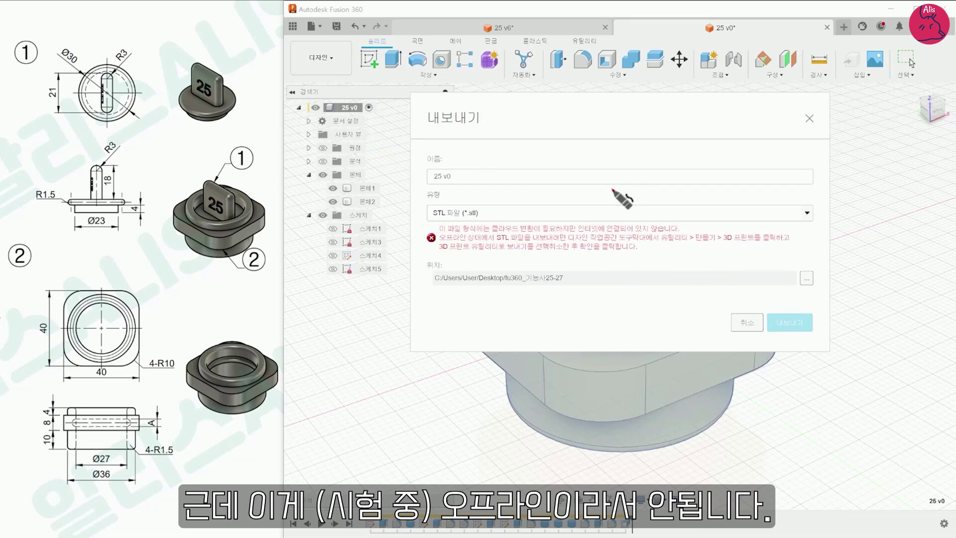
# - Close the export settings without exporting the STL file
pyautogui.moveTo(601, 233)
pyautogui.mouseDown()
pyautogui.moveTo(580, 219)
pyautogui.moveTo(670, 226)
pyautogui.moveTo(601, 234)
pyautogui.mouseUp()
pyautogui.moveTo(628, 201); pyautogui.dragTo(634, 214)
pyautogui.press('Escape')
pyautogui.click(811, 119)
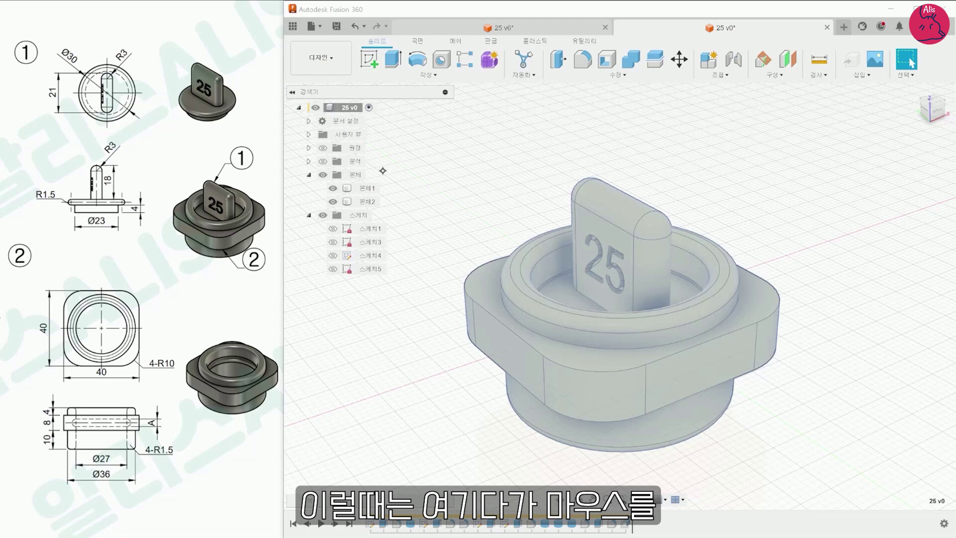
# - Start saving the whole design as a mesh and accept binary STL format, millimetre units and a single file
pyautogui.moveTo(369, 117)
pyautogui.mouseDown()
pyautogui.moveTo(374, 92)
pyautogui.moveTo(377, 115)
pyautogui.mouseUp()
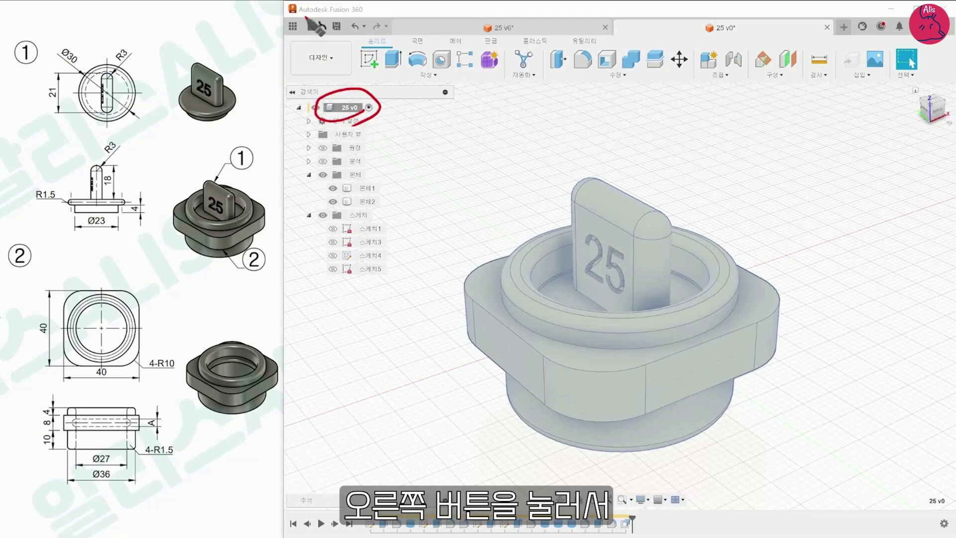
pyautogui.rightClick(351, 109)
pyautogui.click(397, 248)
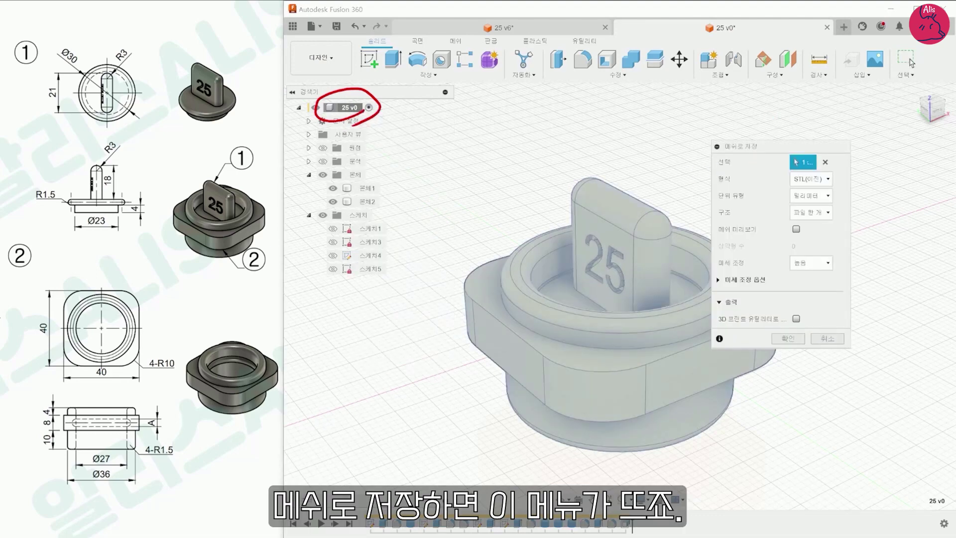
pyautogui.moveTo(757, 145)
pyautogui.mouseDown()
pyautogui.moveTo(723, 152)
pyautogui.moveTo(745, 167)
pyautogui.mouseUp()
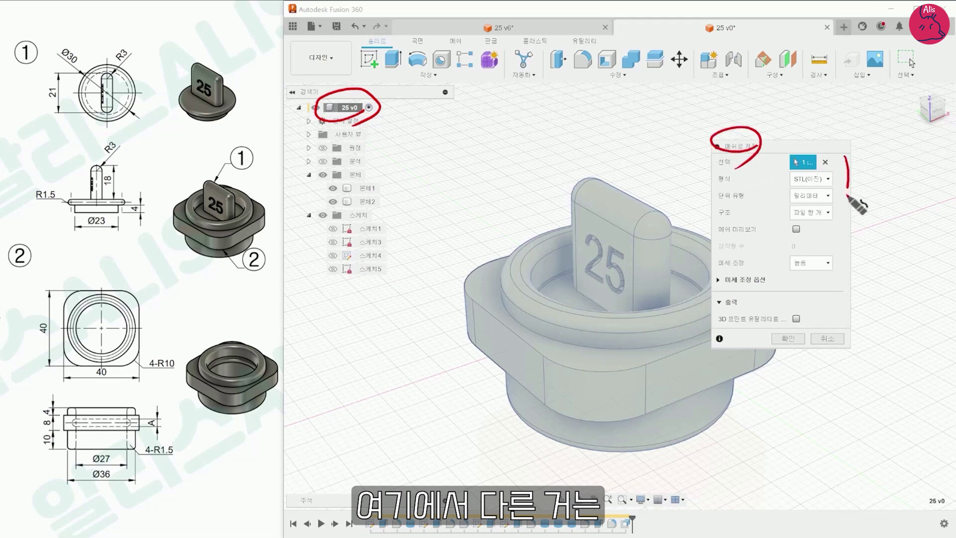
pyautogui.moveTo(847, 195); pyautogui.dragTo(824, 237)
pyautogui.moveTo(817, 183)
pyautogui.mouseDown()
pyautogui.moveTo(791, 178)
pyautogui.moveTo(826, 172)
pyautogui.moveTo(789, 188)
pyautogui.mouseUp()
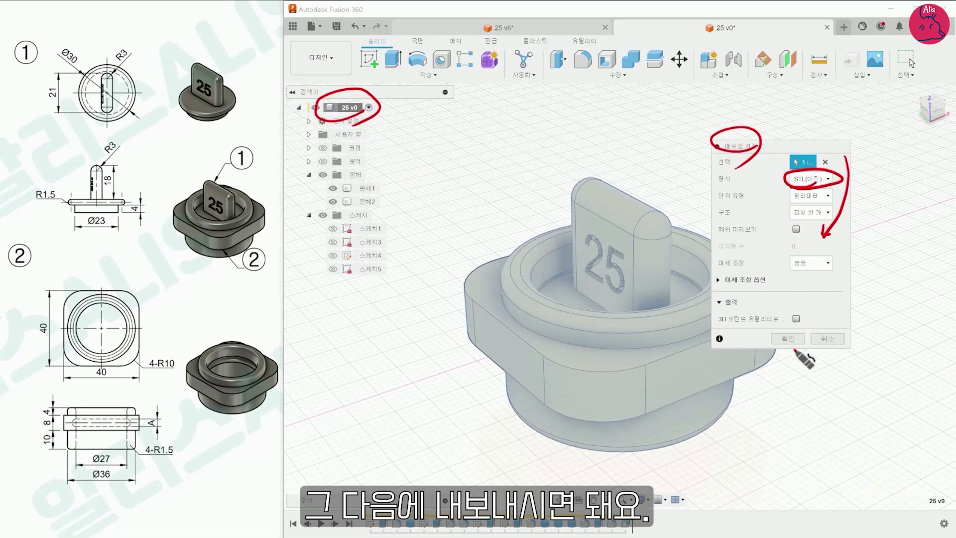
pyautogui.moveTo(799, 313); pyautogui.dragTo(773, 367)
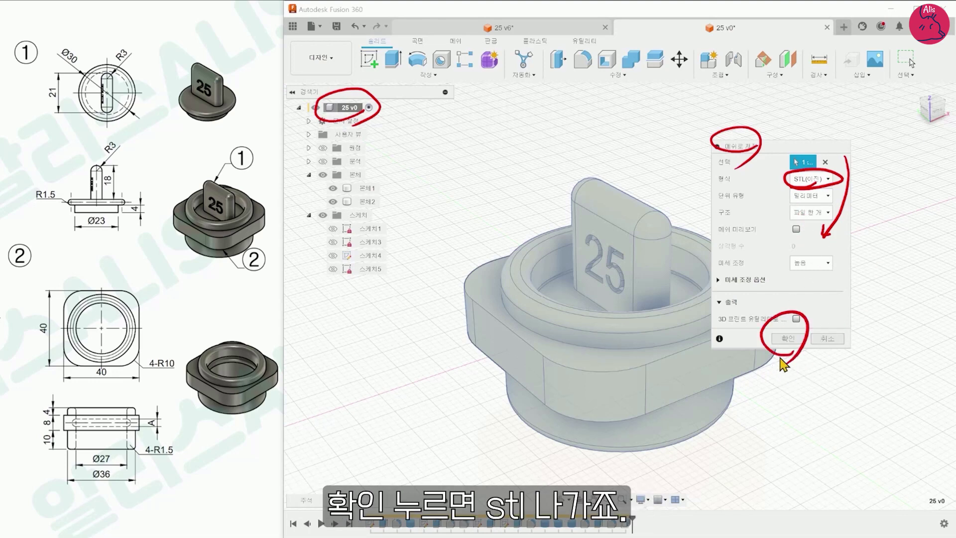
pyautogui.click(787, 338)
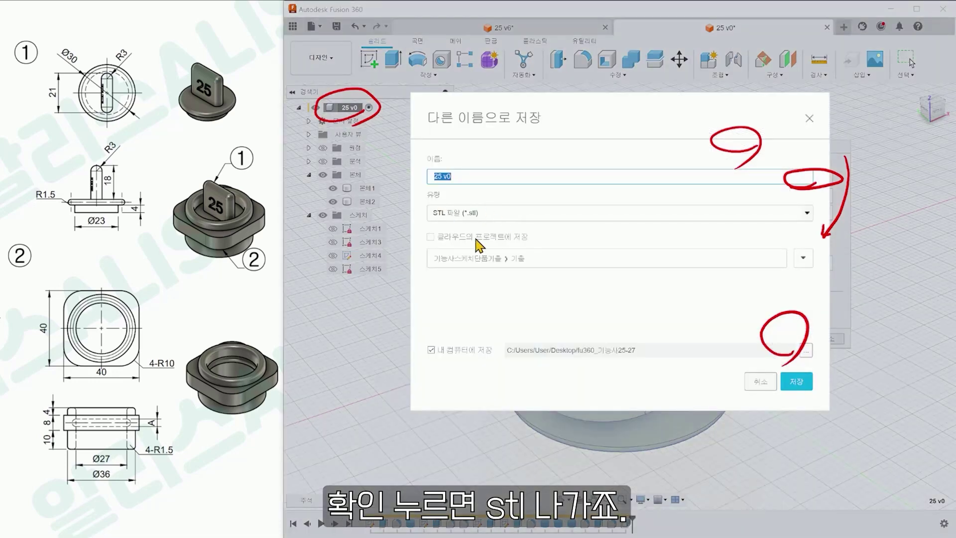
# - Check the file name, STL type and local destination folder for the mesh file
pyautogui.press('e')
pyautogui.moveTo(450, 162)
pyautogui.mouseDown()
pyautogui.moveTo(438, 185)
pyautogui.moveTo(442, 221)
pyautogui.moveTo(454, 233)
pyautogui.mouseUp()
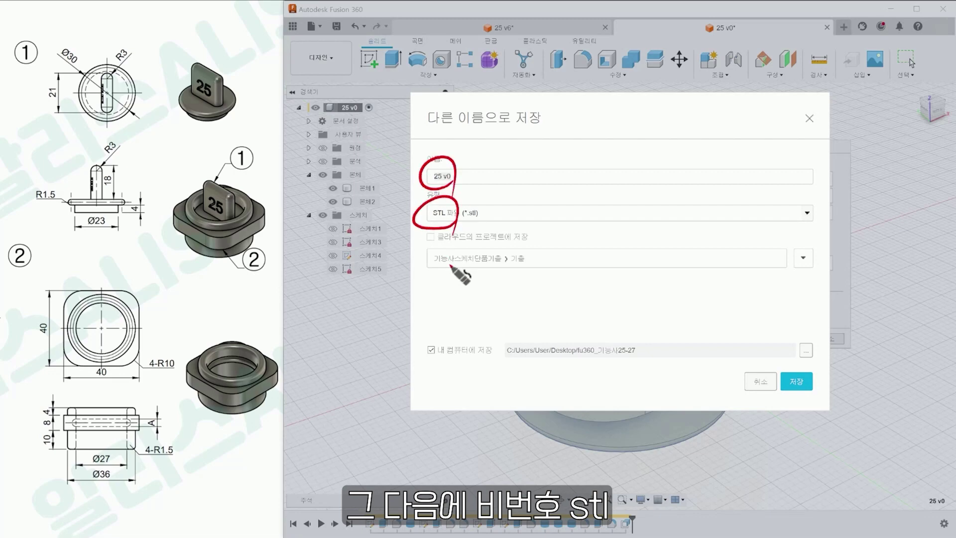
pyautogui.moveTo(788, 366); pyautogui.dragTo(816, 351)
pyautogui.moveTo(493, 323); pyautogui.dragTo(433, 368)
pyautogui.moveTo(816, 361); pyautogui.dragTo(796, 428)
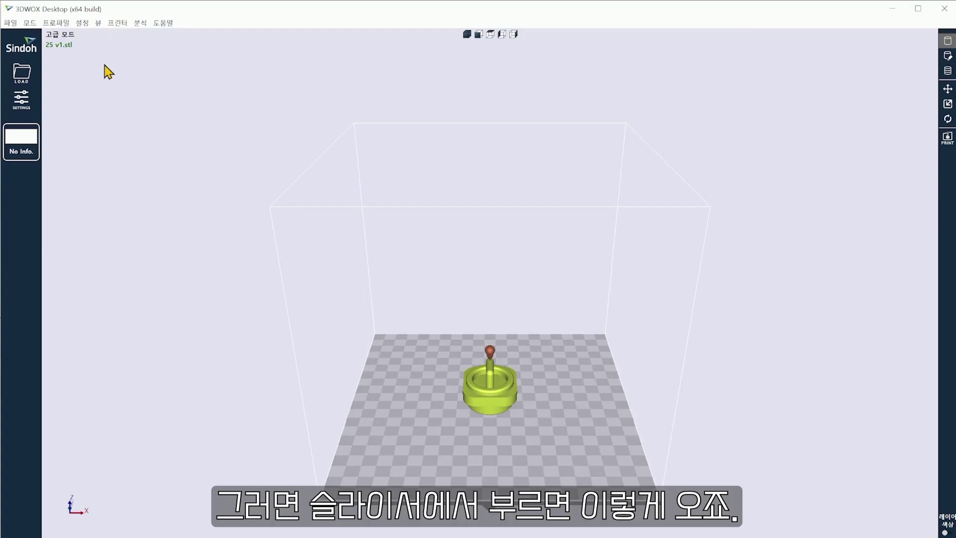
# - Switch to 3DWOX Desktop and reset the advanced print settings of the Sindoh PLA profile to their defaults
pyautogui.moveTo(655, 481); pyautogui.dragTo(284, 345, button='right')
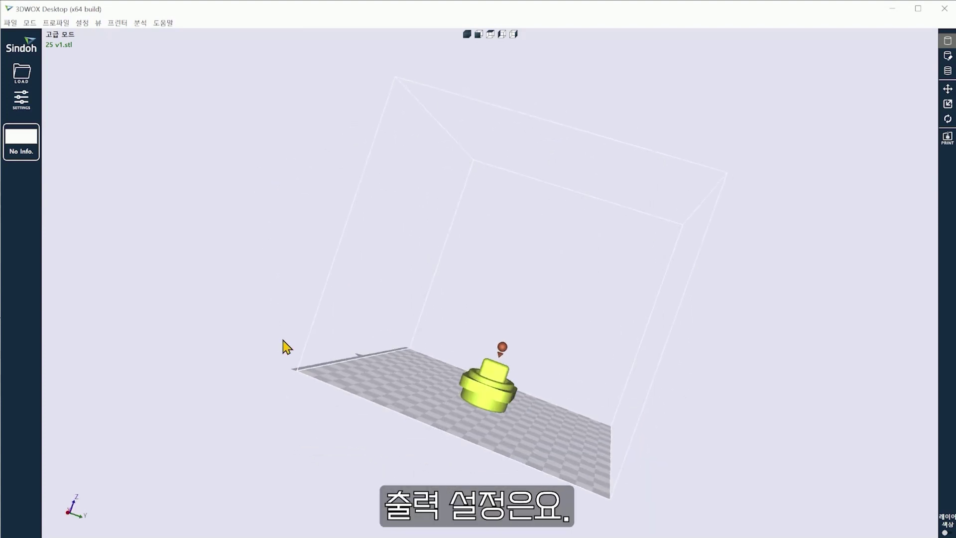
pyautogui.click(22, 99)
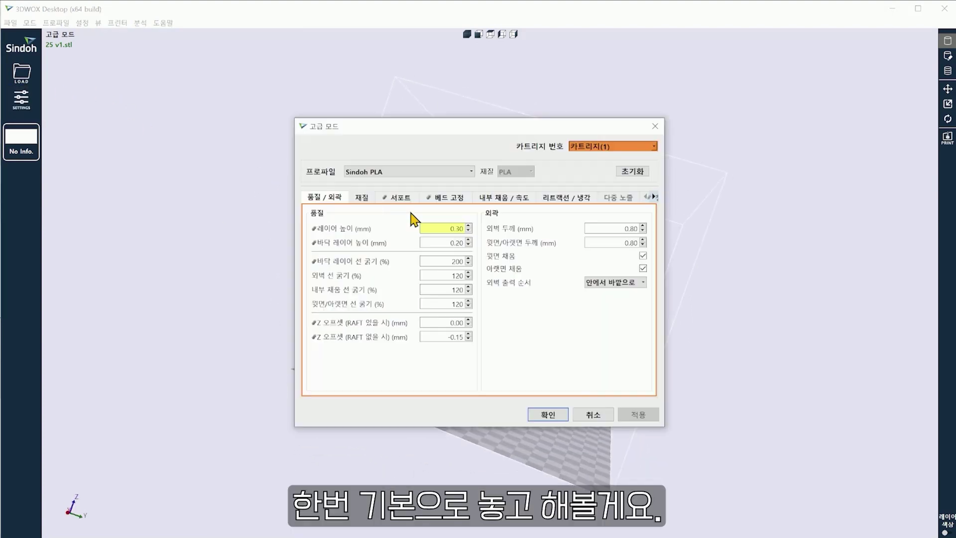
pyautogui.click(611, 419)
pyautogui.click(21, 101)
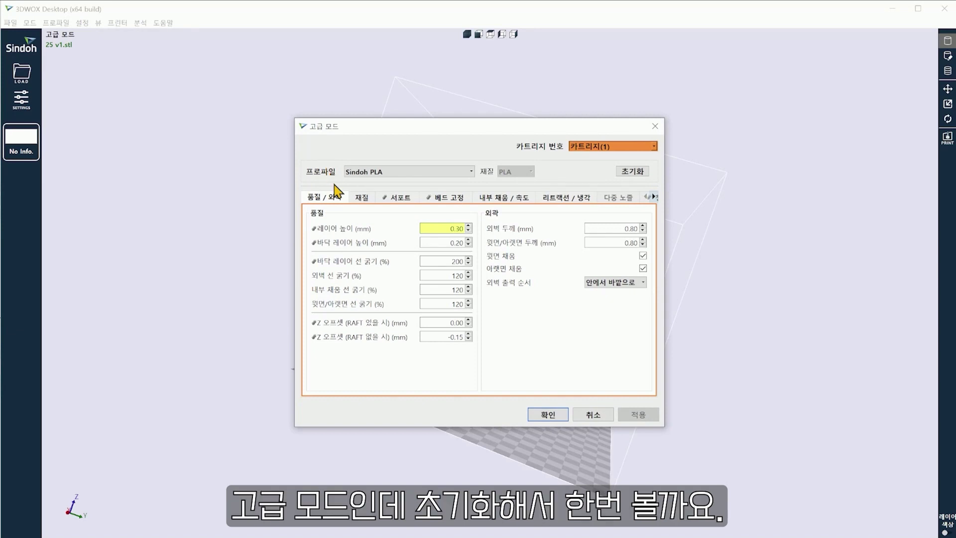
pyautogui.click(632, 172)
pyautogui.click(547, 414)
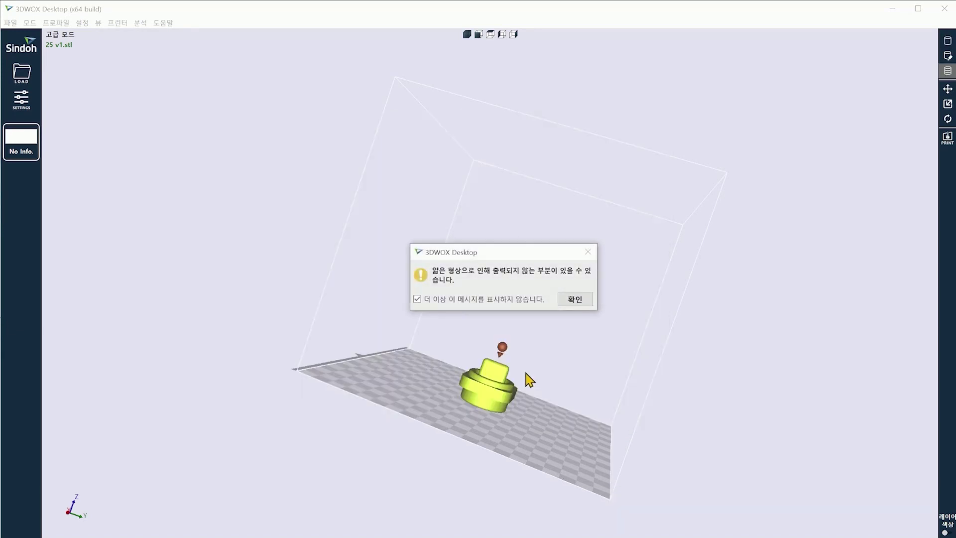
# - Dismiss the thin-shape warning and check the sliced model's estimated print time
pyautogui.click(584, 303)
pyautogui.scroll(3, 585, 303)
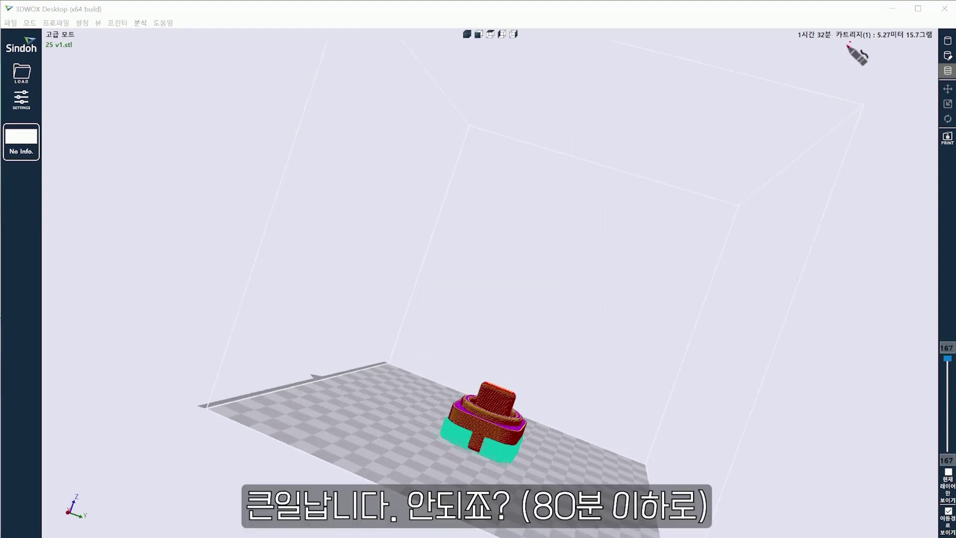
pyautogui.moveTo(819, 60); pyautogui.dragTo(854, 61)
pyautogui.moveTo(843, 40); pyautogui.dragTo(824, 60)
pyautogui.moveTo(823, 41); pyautogui.dragTo(845, 66)
pyautogui.press('Escape')
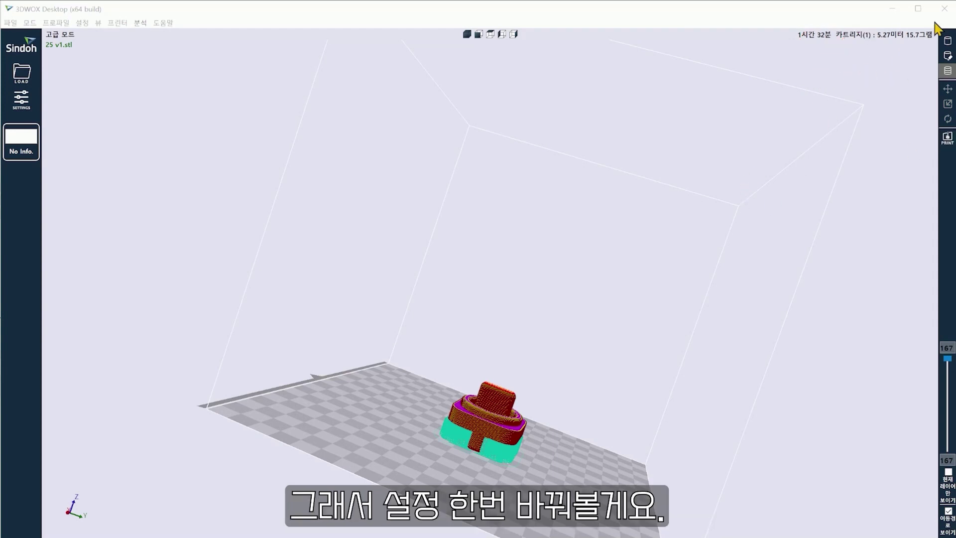
# - Return to the model view, inspect the engraved number on the plug, and set the layer height to 0.30 mm
pyautogui.click(945, 42)
pyautogui.moveTo(623, 371); pyautogui.dragTo(243, 320, button='right')
pyautogui.scroll(5, 572, 475)
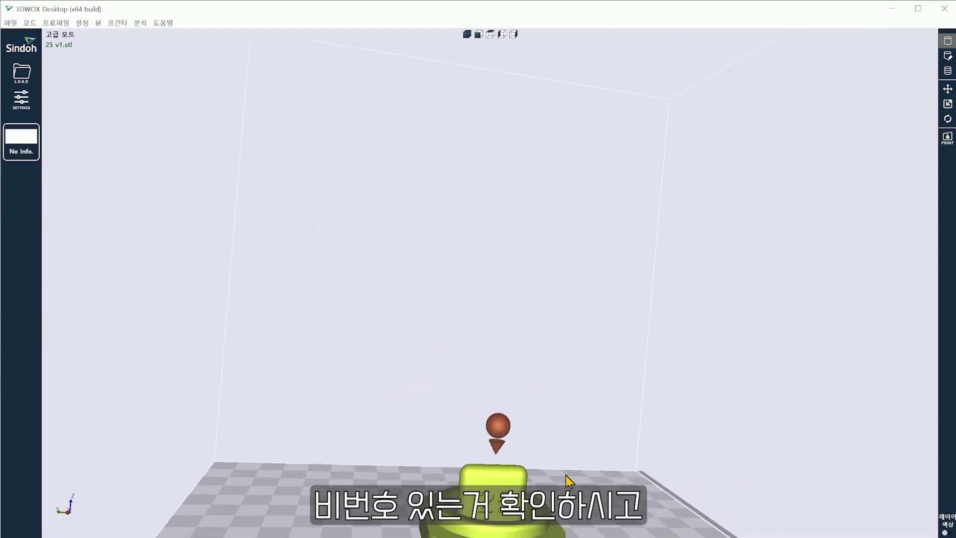
pyautogui.scroll(-5, 578, 474)
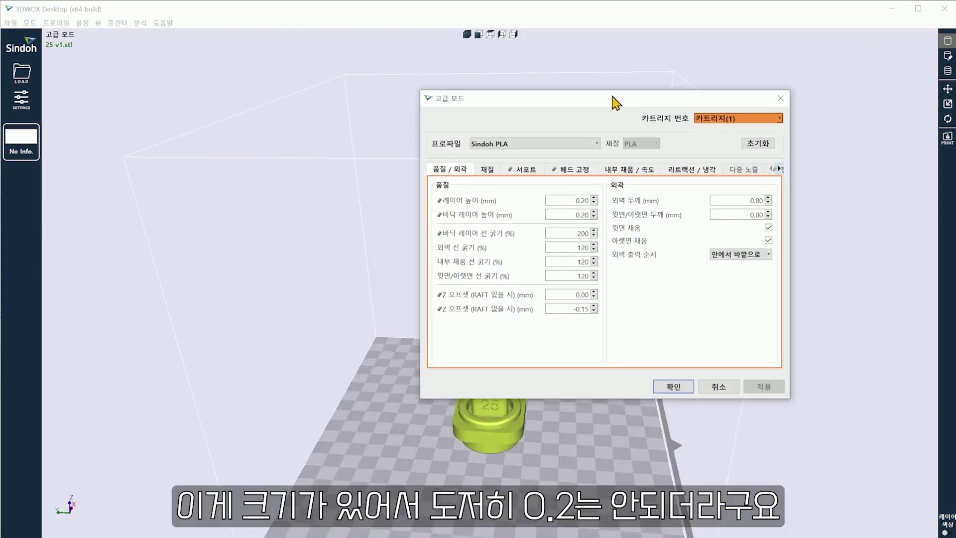
pyautogui.moveTo(613, 100); pyautogui.dragTo(685, 72)
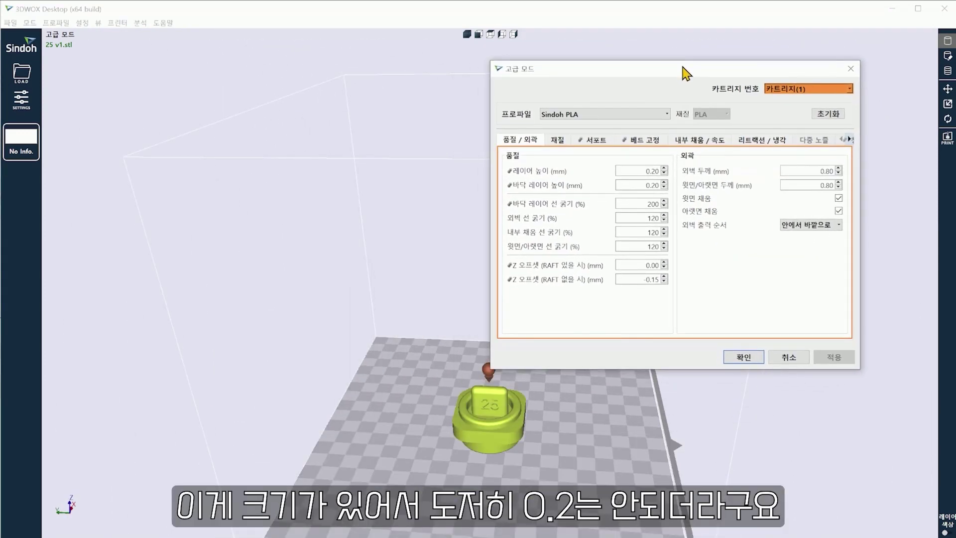
pyautogui.click(665, 168)
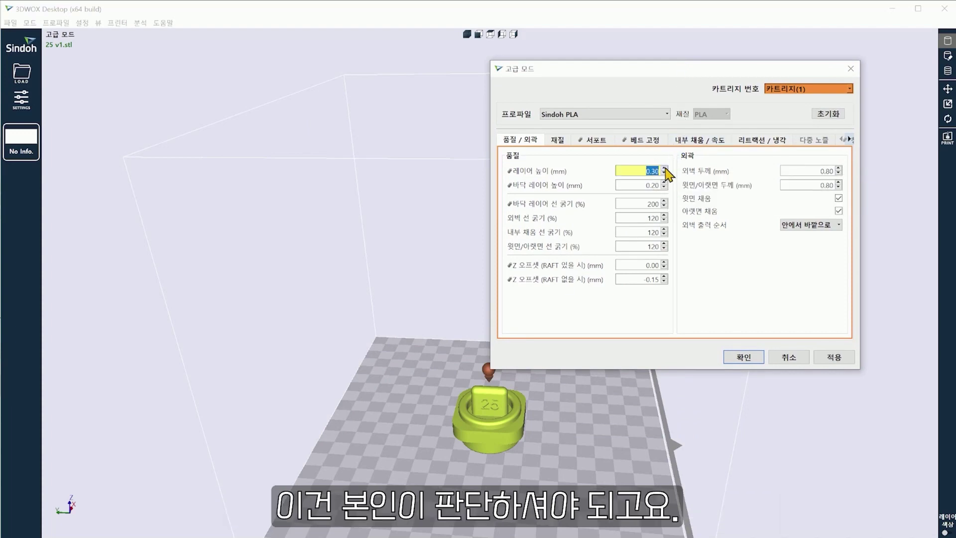
# - Limit the supports to places touching the bed and set their infill density to 7%
pyautogui.click(602, 140)
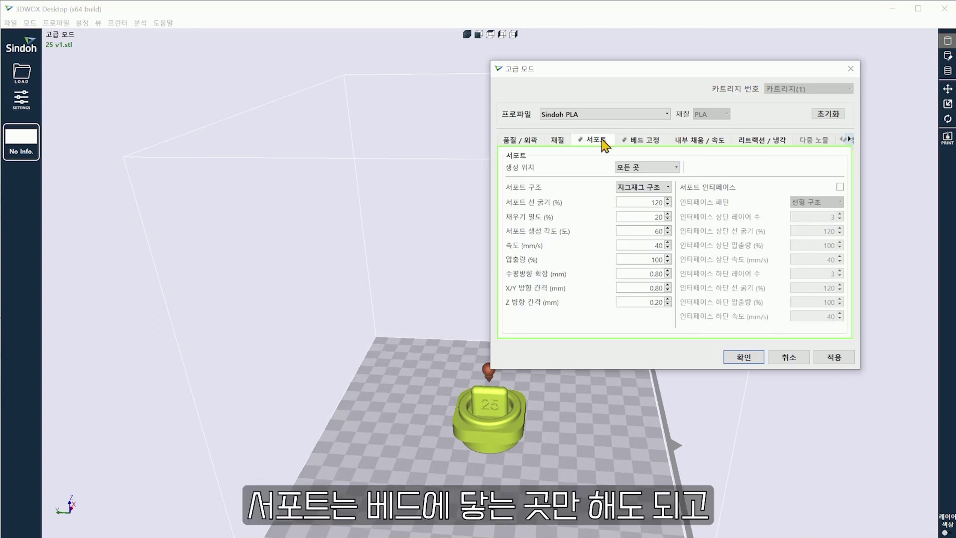
pyautogui.click(646, 168)
pyautogui.click(652, 193)
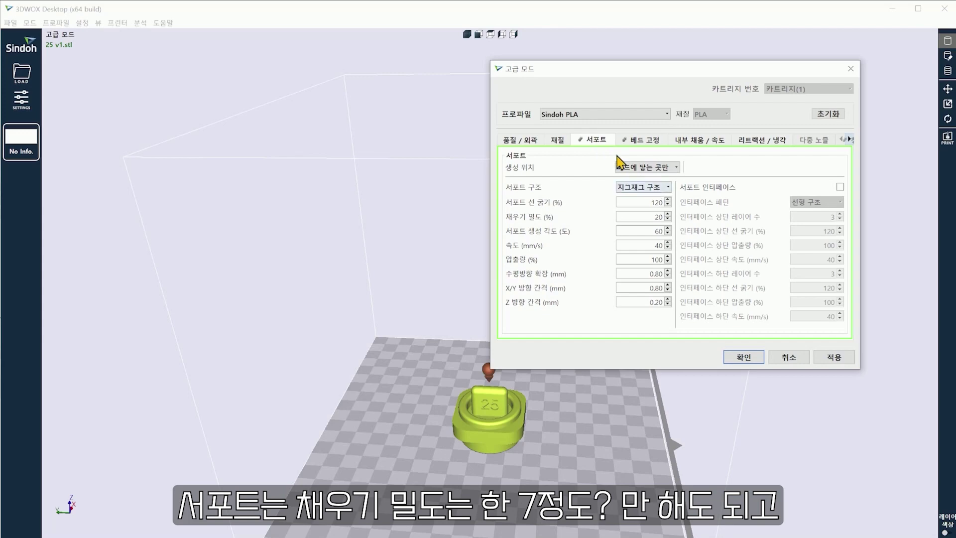
pyautogui.doubleClick(657, 217)
pyautogui.write('7')
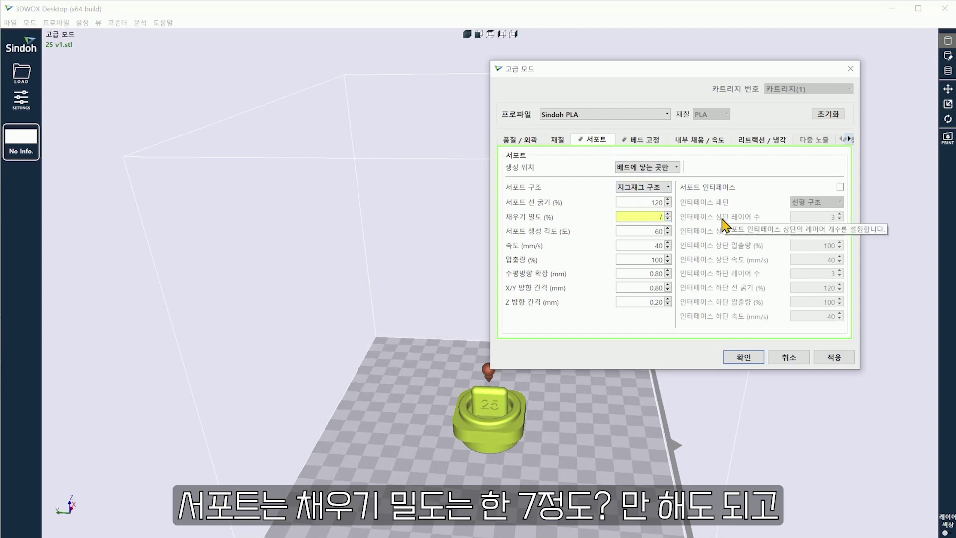
# - Set the bed adhesion type to not used instead of Skirt
pyautogui.click(657, 142)
pyautogui.click(651, 168)
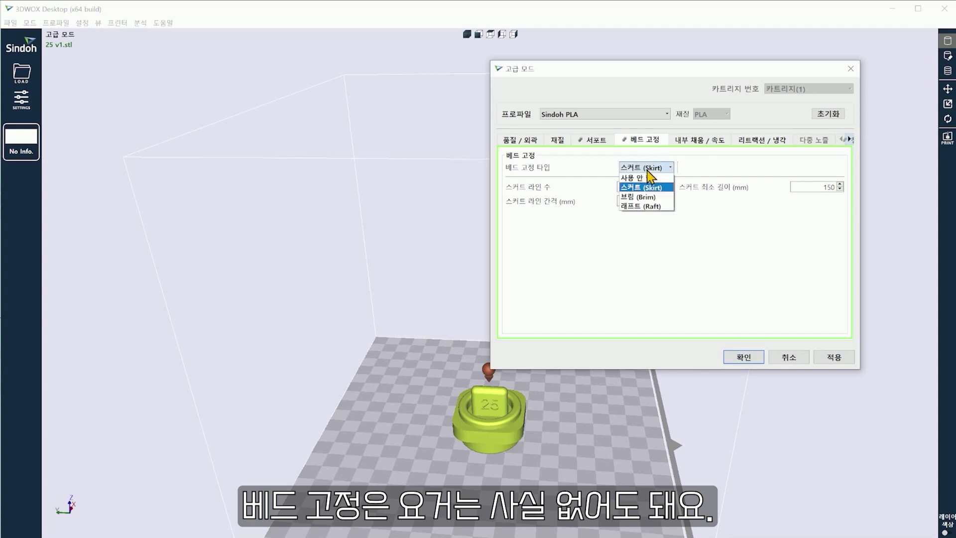
pyautogui.click(646, 178)
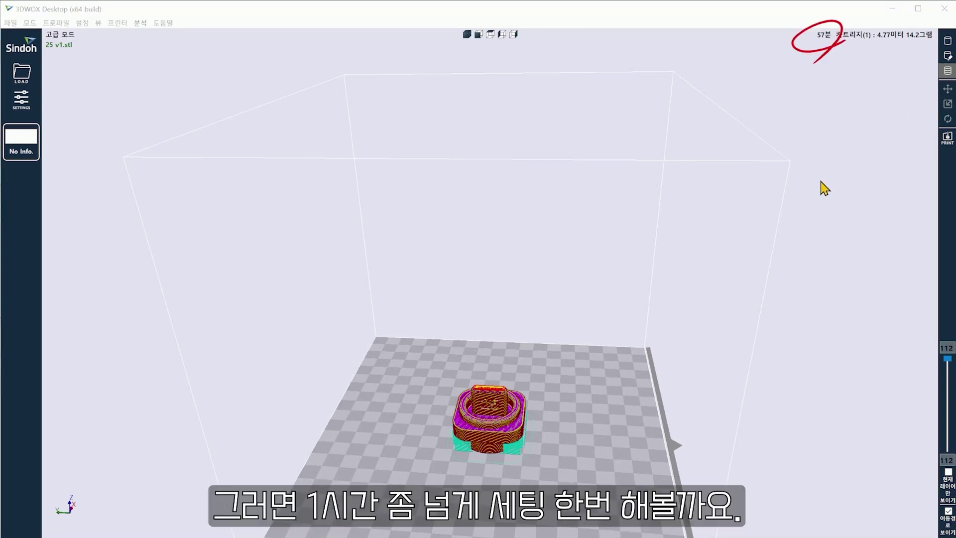
# - Set the layer height to 0.25 mm and slice the model again
pyautogui.click(948, 41)
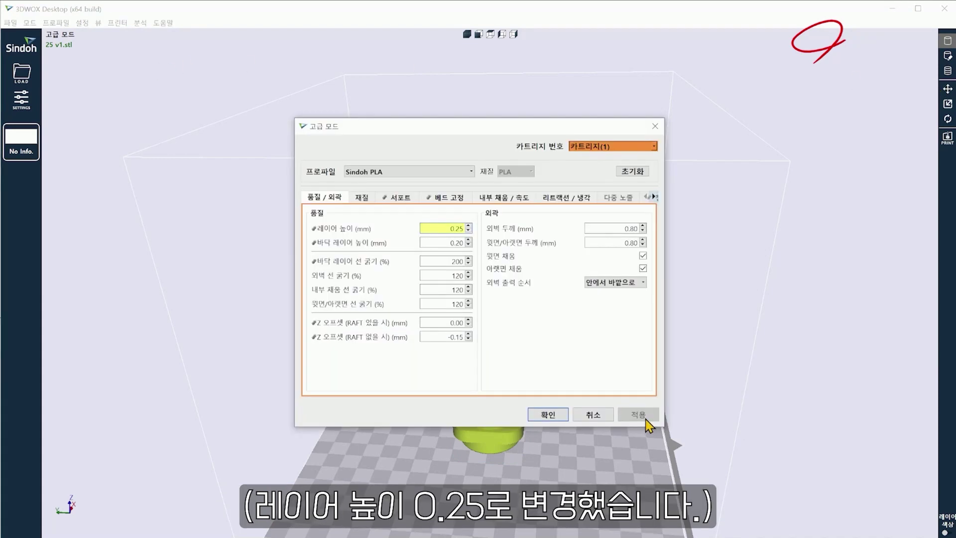
pyautogui.click(547, 415)
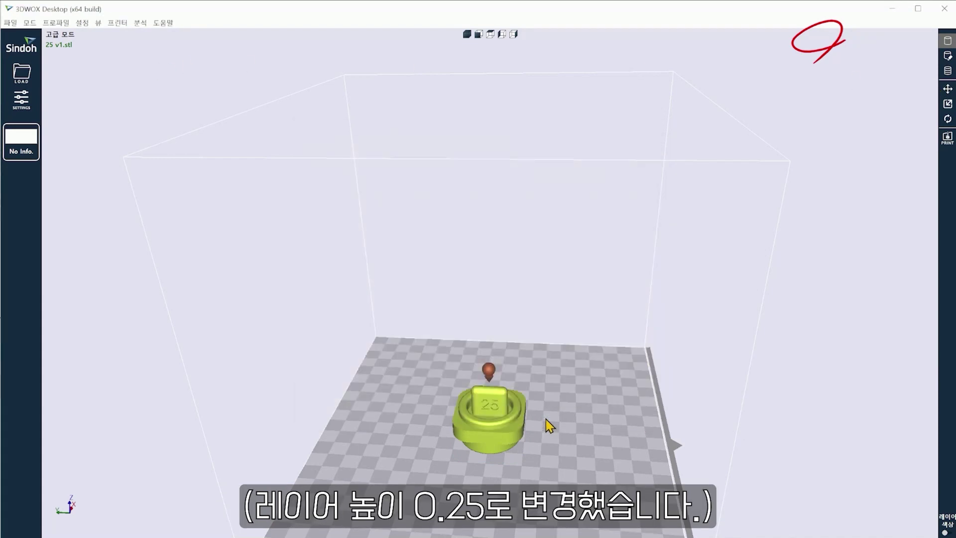
pyautogui.click(947, 70)
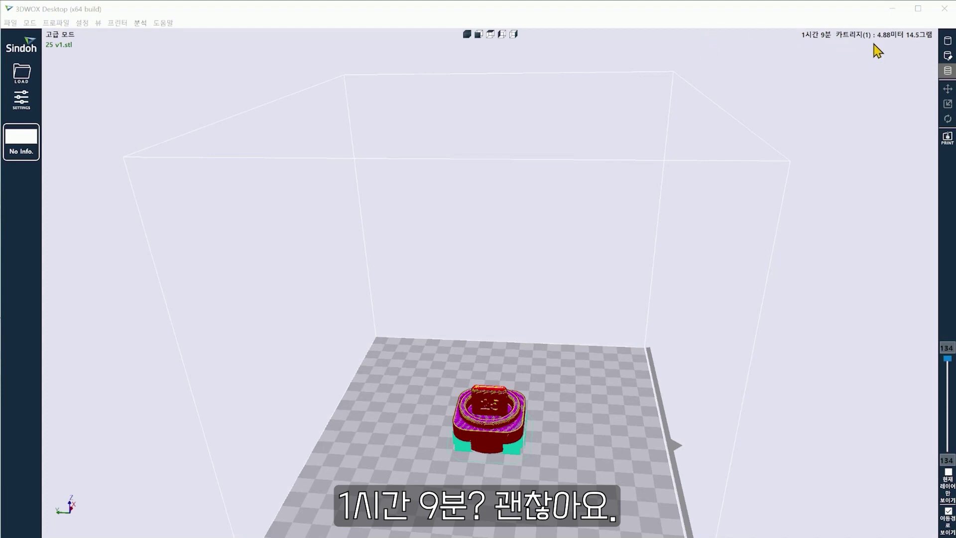
# - Inspect the sliced model from other sides and recheck its layer height in the advanced print settings
pyautogui.moveTo(626, 412); pyautogui.dragTo(557, 335, button='right')
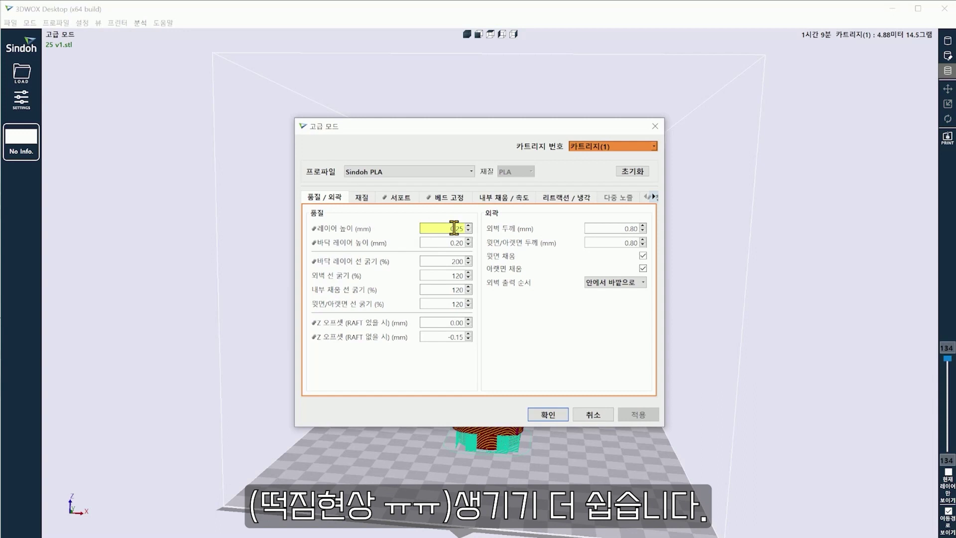
pyautogui.click(548, 415)
pyautogui.moveTo(575, 422); pyautogui.dragTo(611, 429, button='right')
# - Open G-code saving for the sliced model in the fu360_기능사25-27 folder and check the file's number and name
pyautogui.click(6, 24)
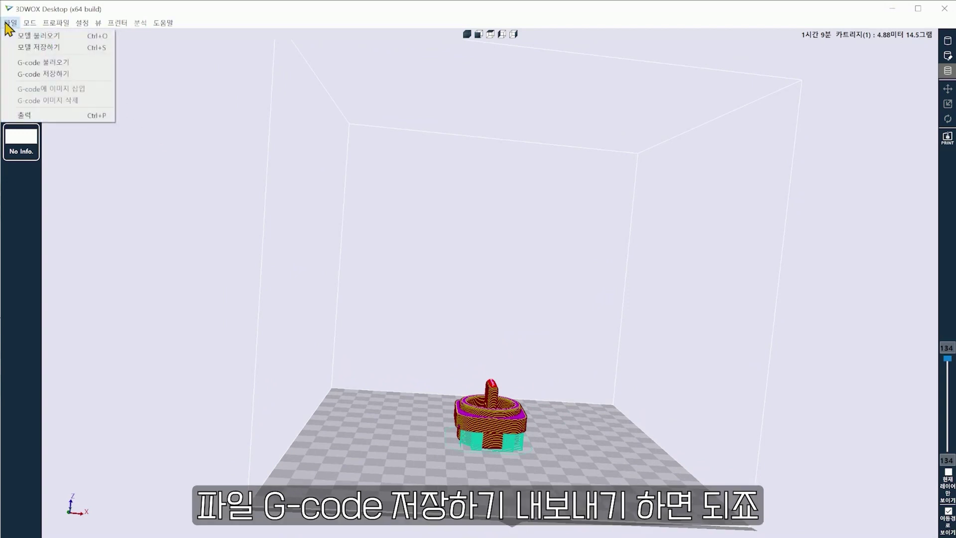
pyautogui.click(59, 75)
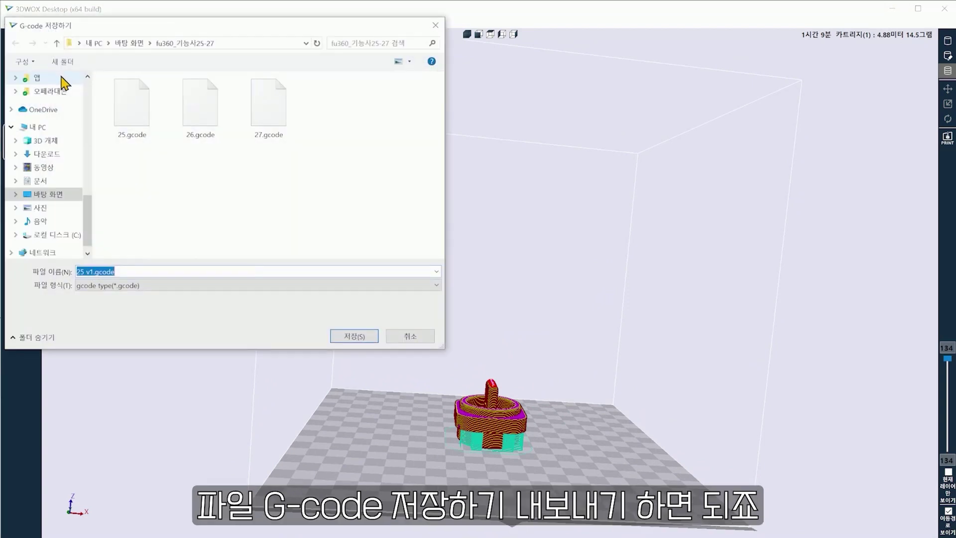
pyautogui.moveTo(149, 249); pyautogui.dragTo(144, 266)
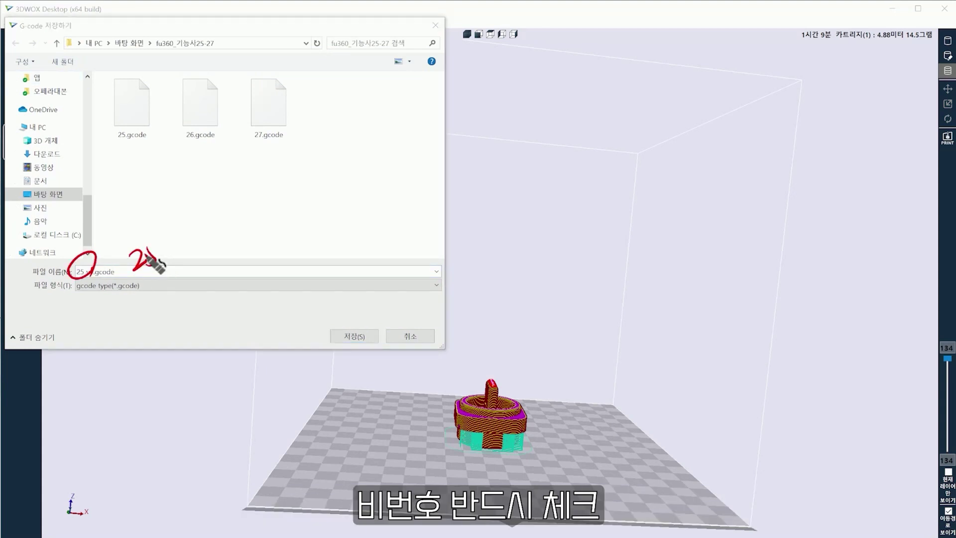
pyautogui.moveTo(148, 248)
pyautogui.mouseDown()
pyautogui.moveTo(183, 255)
pyautogui.moveTo(241, 234)
pyautogui.moveTo(251, 208)
pyautogui.mouseUp()
pyautogui.click(166, 260)
pyautogui.click(260, 235)
pyautogui.moveTo(375, 343); pyautogui.dragTo(328, 381)
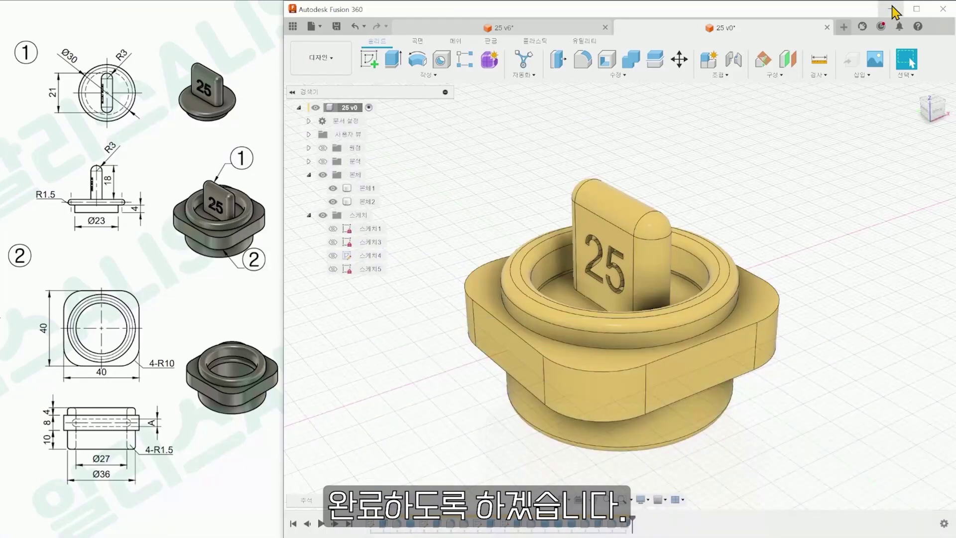